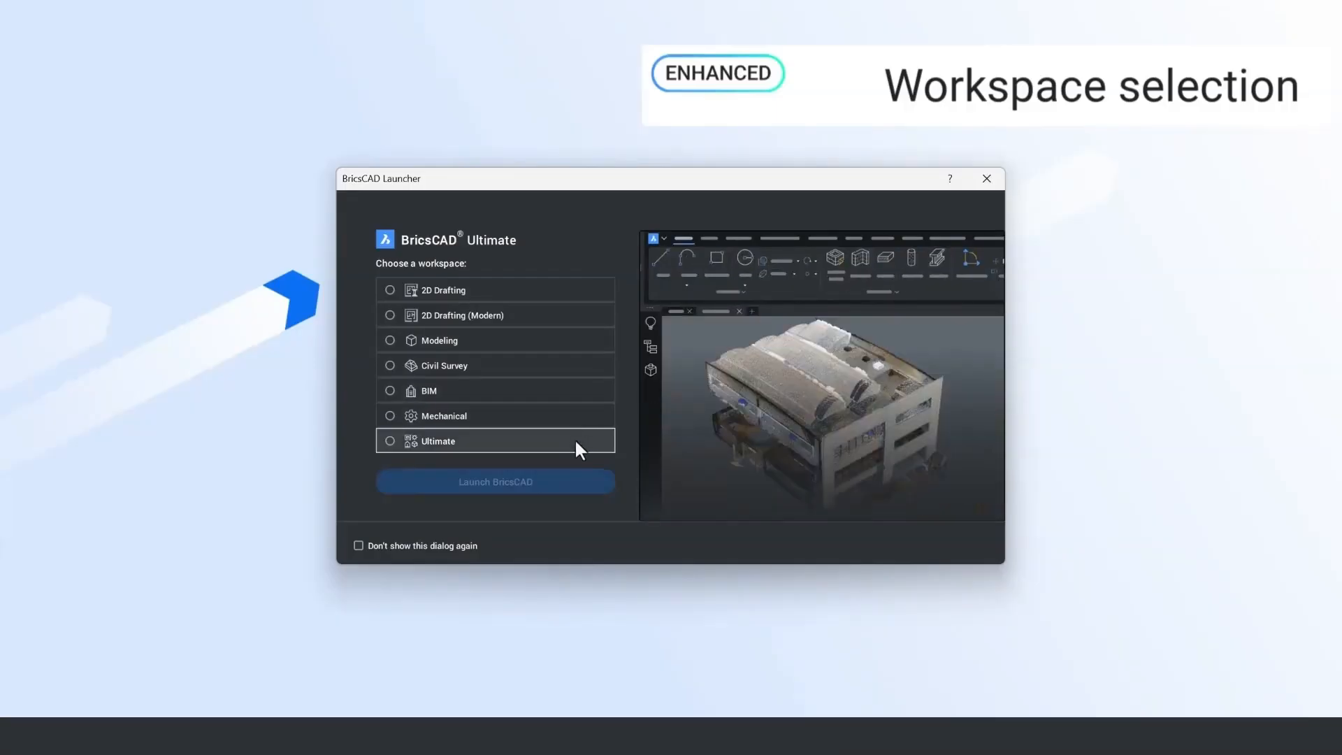
Step: Launch BricsCAD with the 2D Drafting workspace and start the account log-in from the Start page
left_click(582, 289)
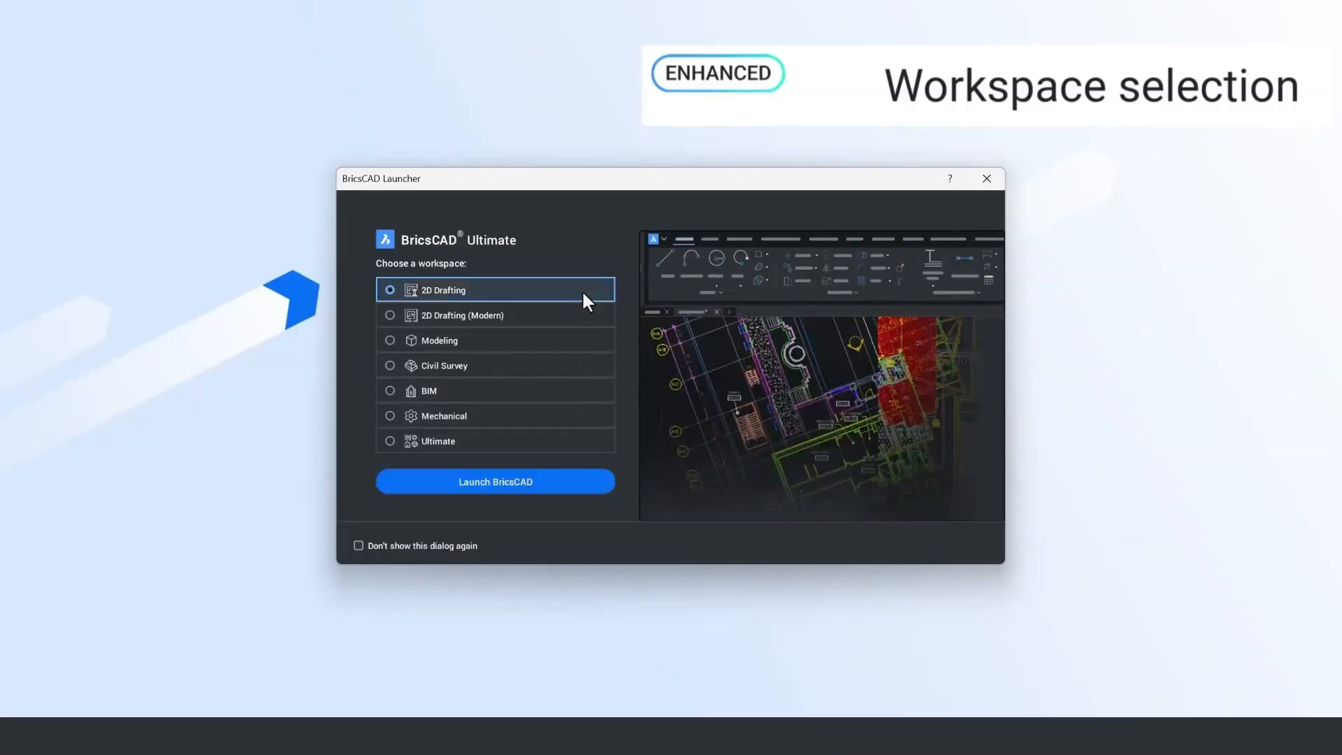
left_click(559, 475)
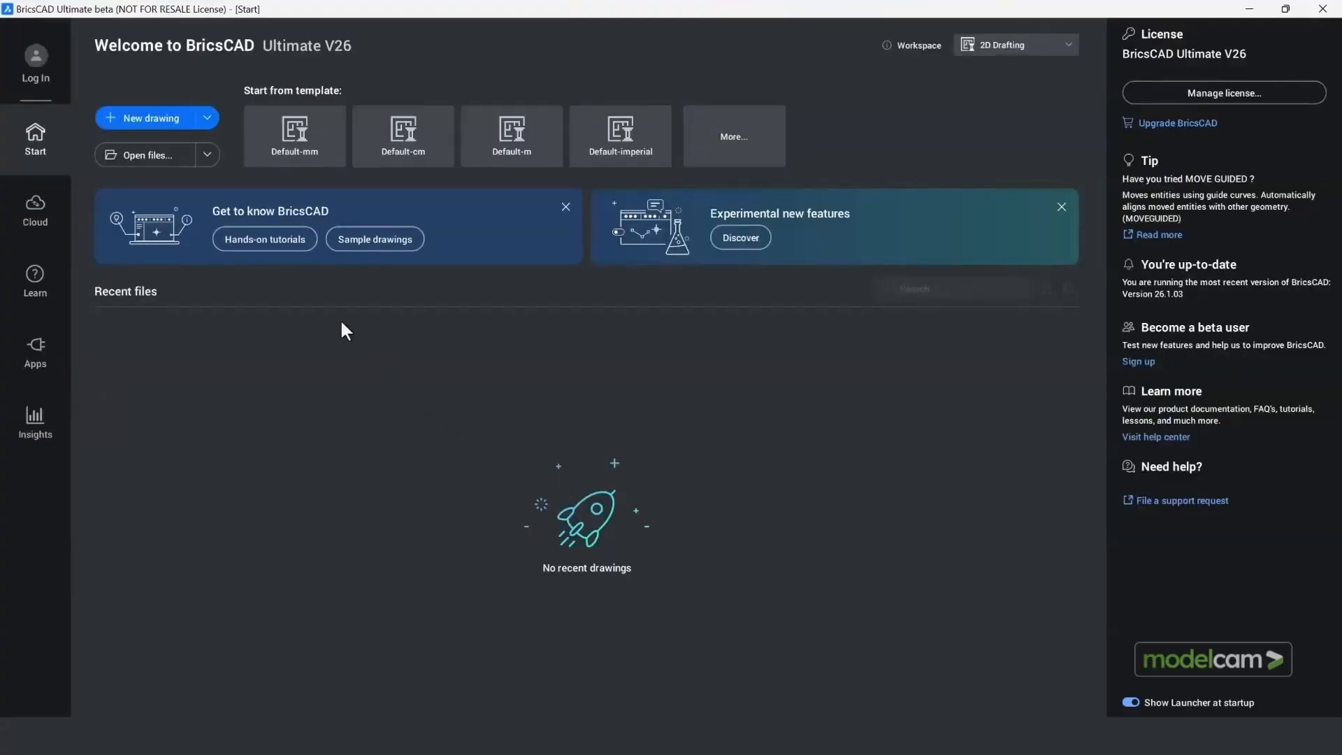
left_click(39, 67)
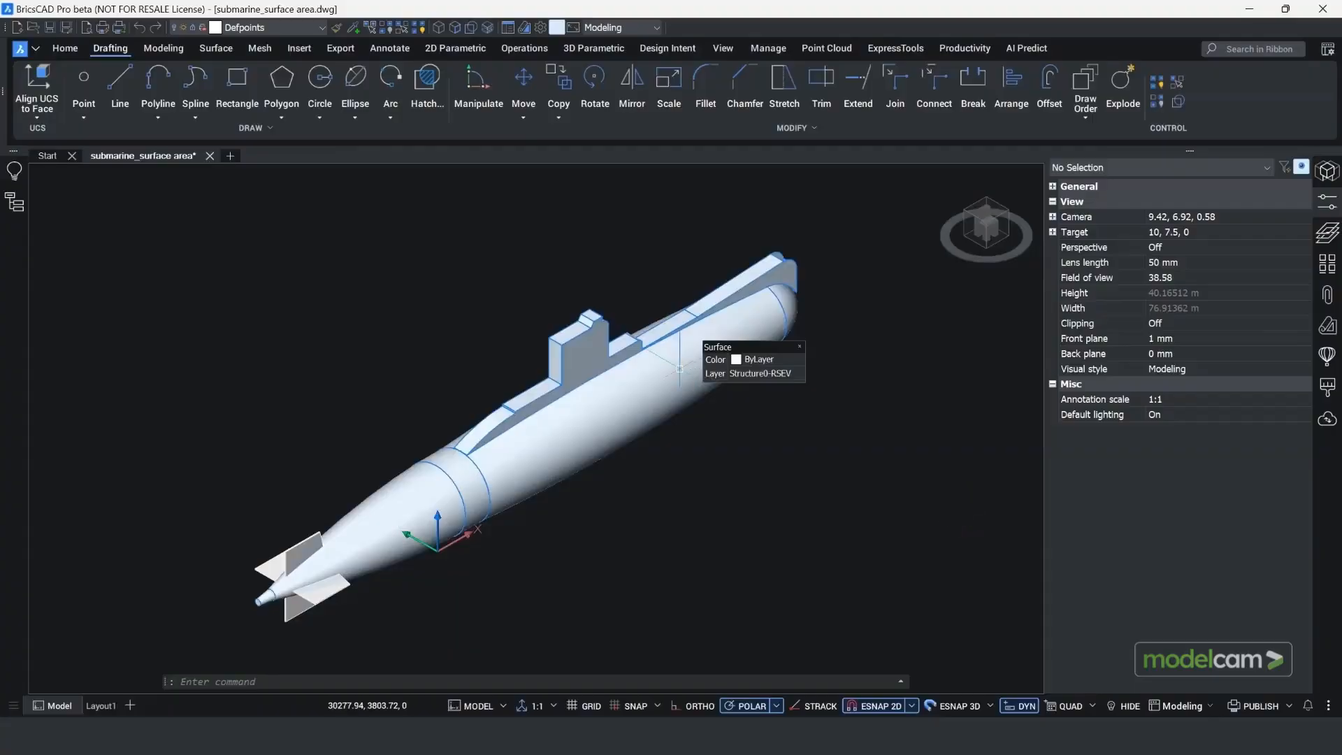
Step: Select the submarine's hull surface and check its area in the geometry measurements
left_click(674, 369)
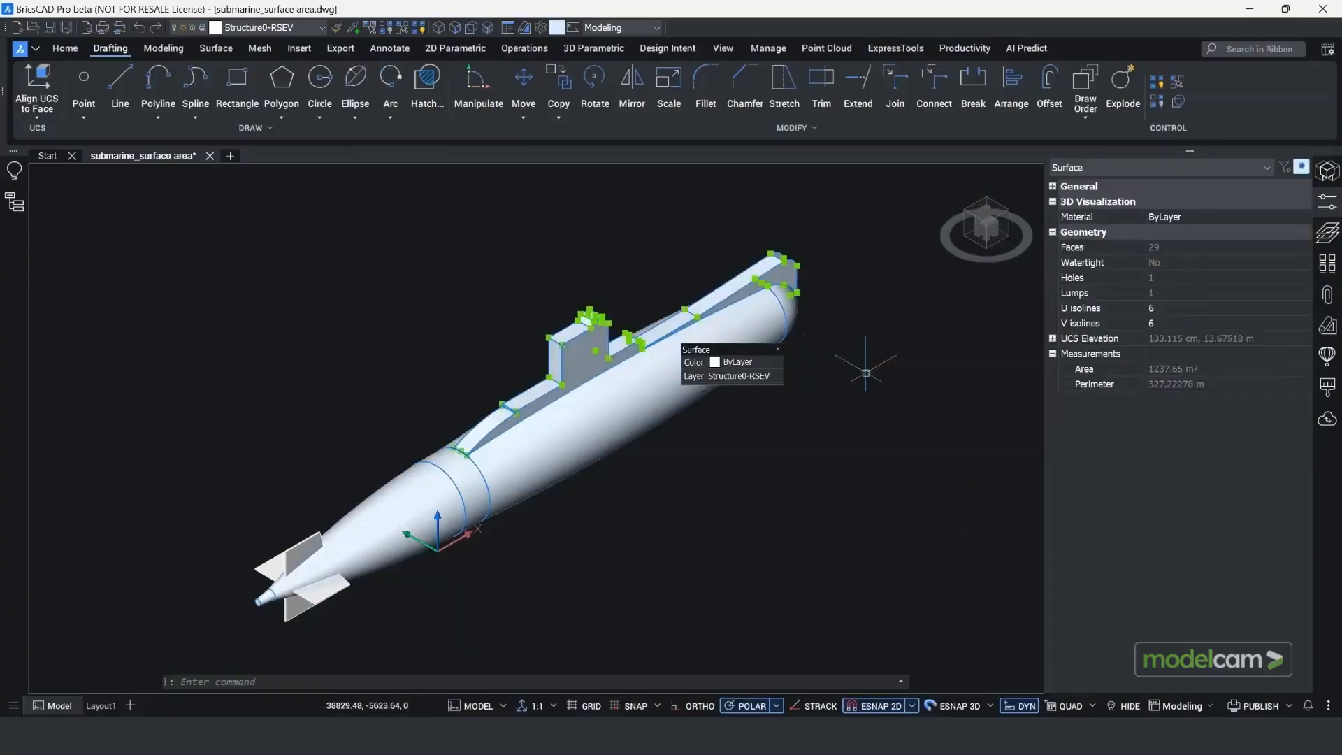
left_click(1216, 369)
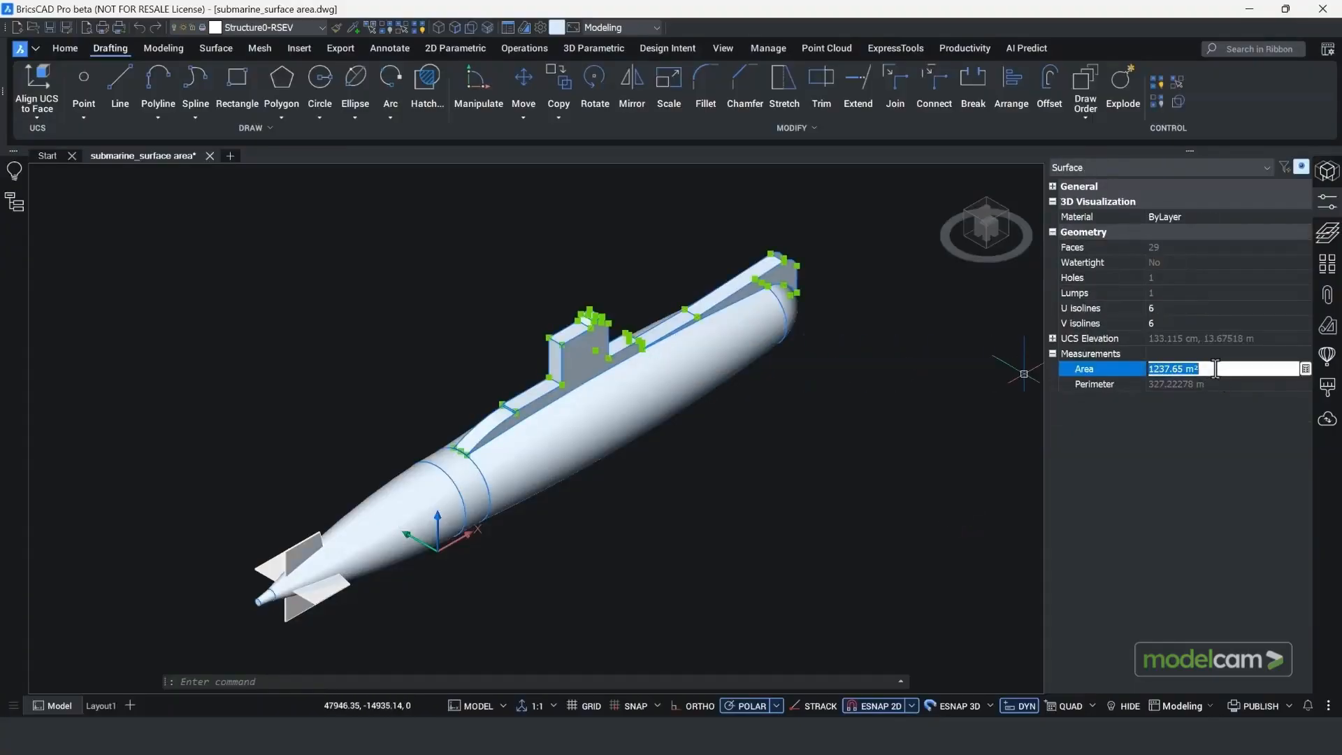
Step: Open the attached Warpaint_Issue_56__May_2025 PDF from the drawing's attachments to view the specification, and return to the submarine drawing
left_click(1326, 297)
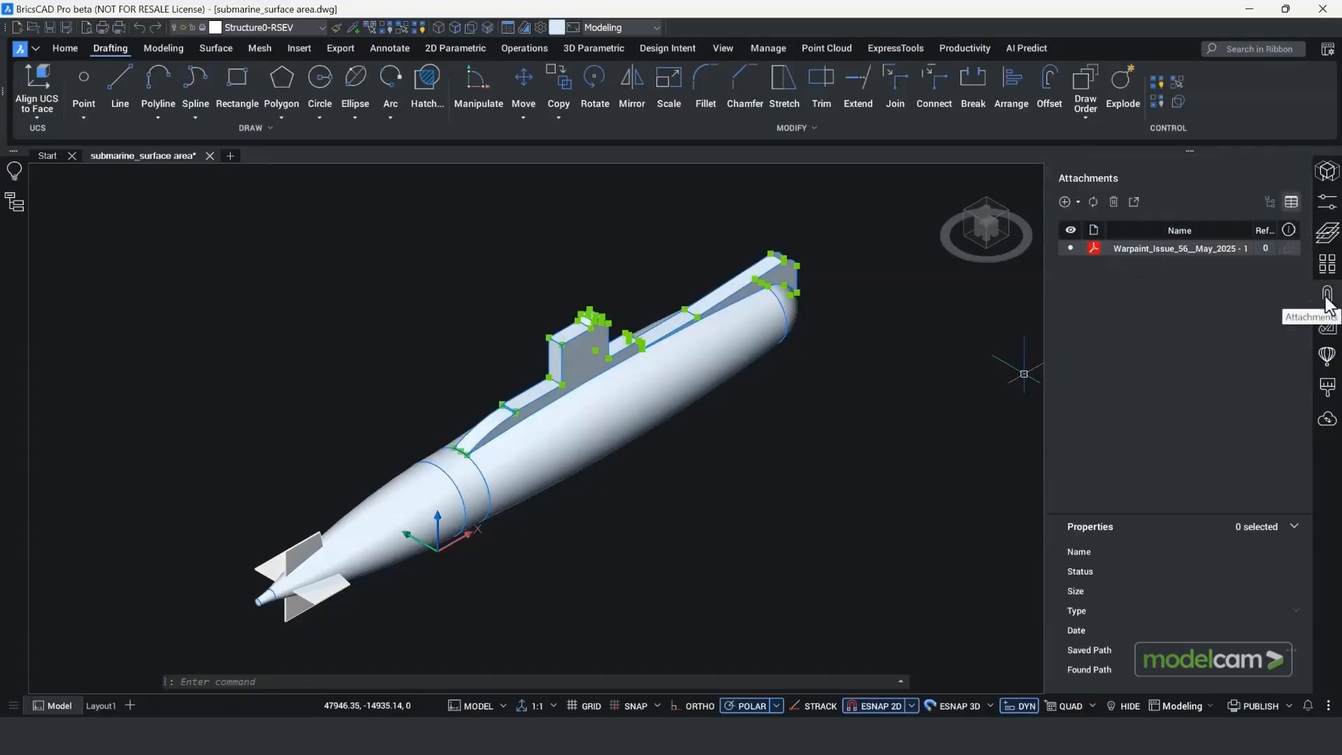
right_click(1173, 248)
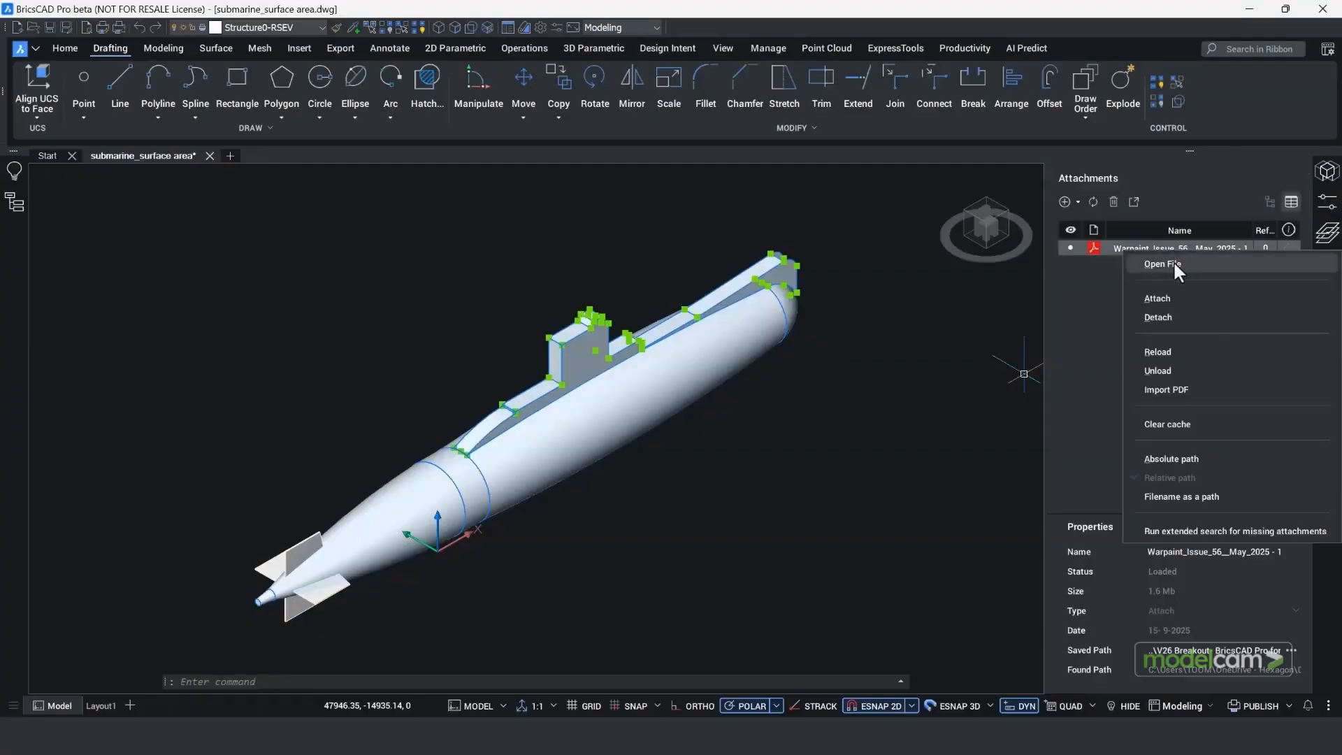
left_click(1173, 260)
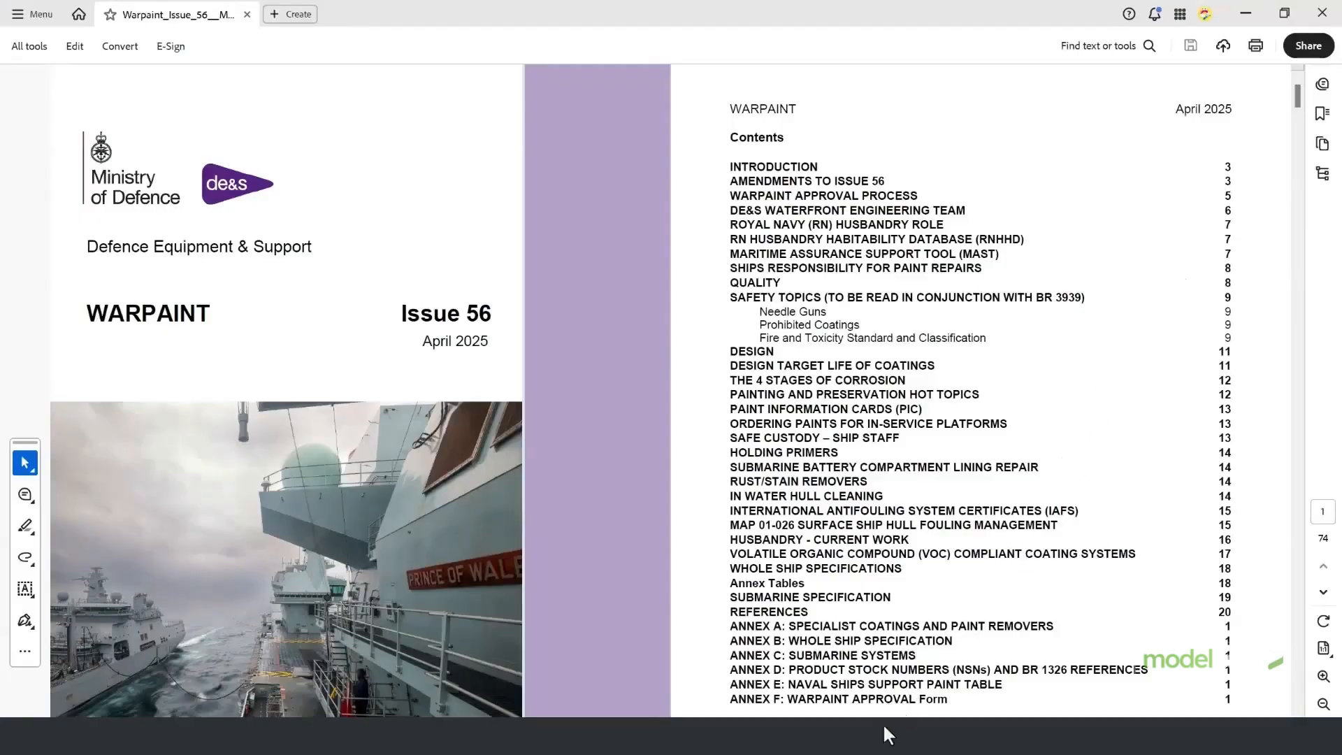
left_click(809, 752)
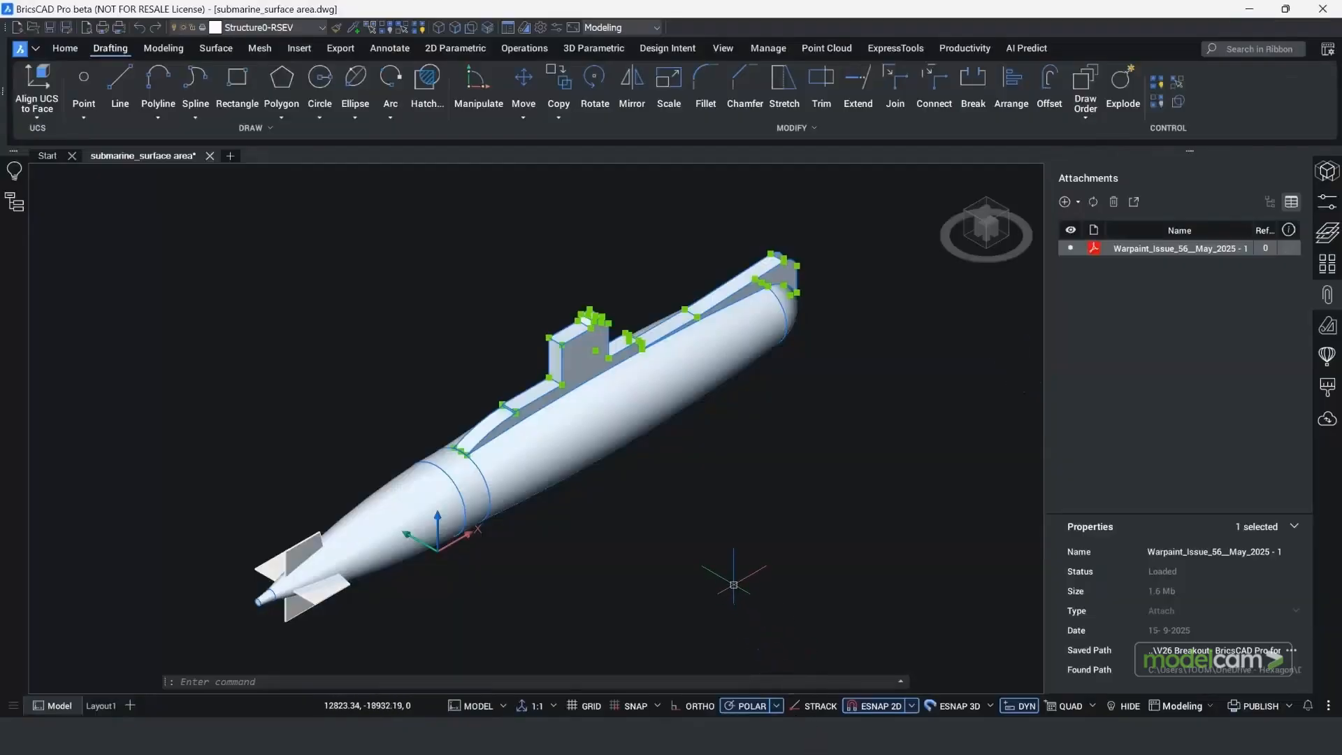
left_click(733, 584)
left_click(734, 585)
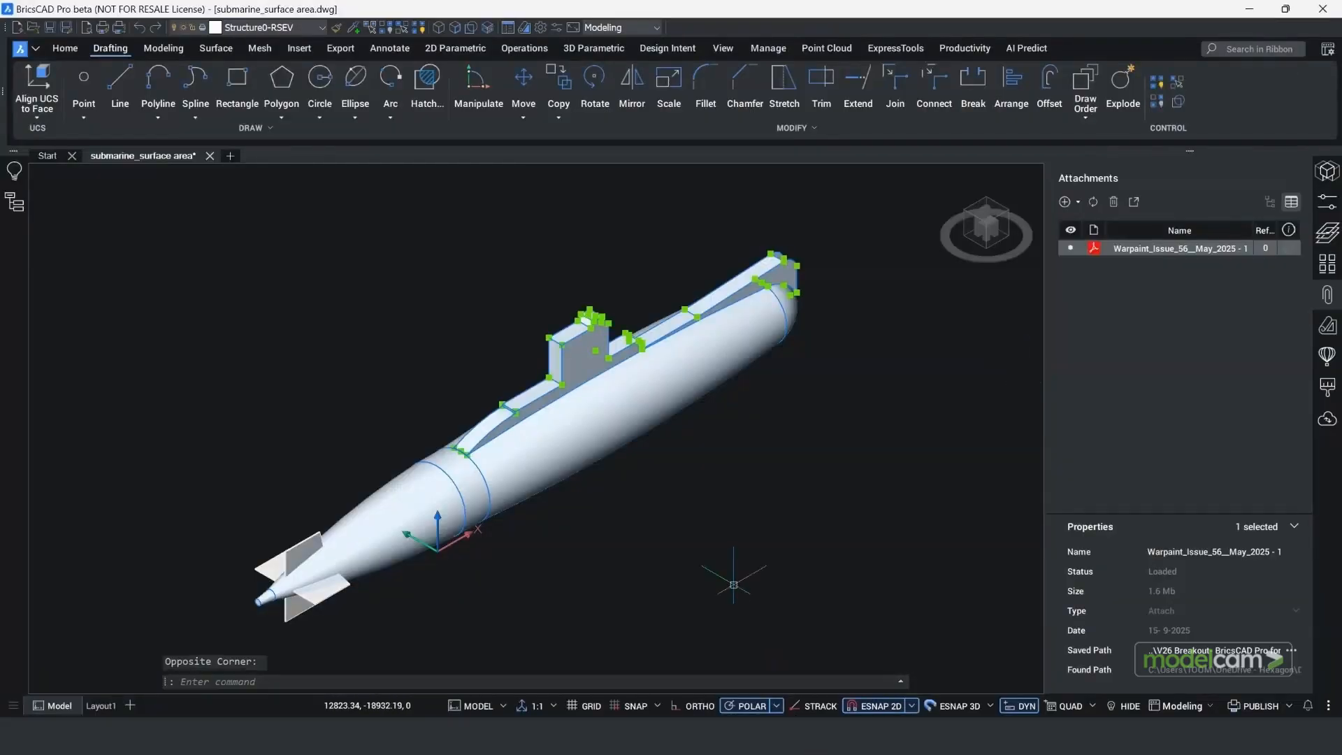
Step: Close the submarine_surface area drawing and reopen it from the recent files
left_click(209, 155)
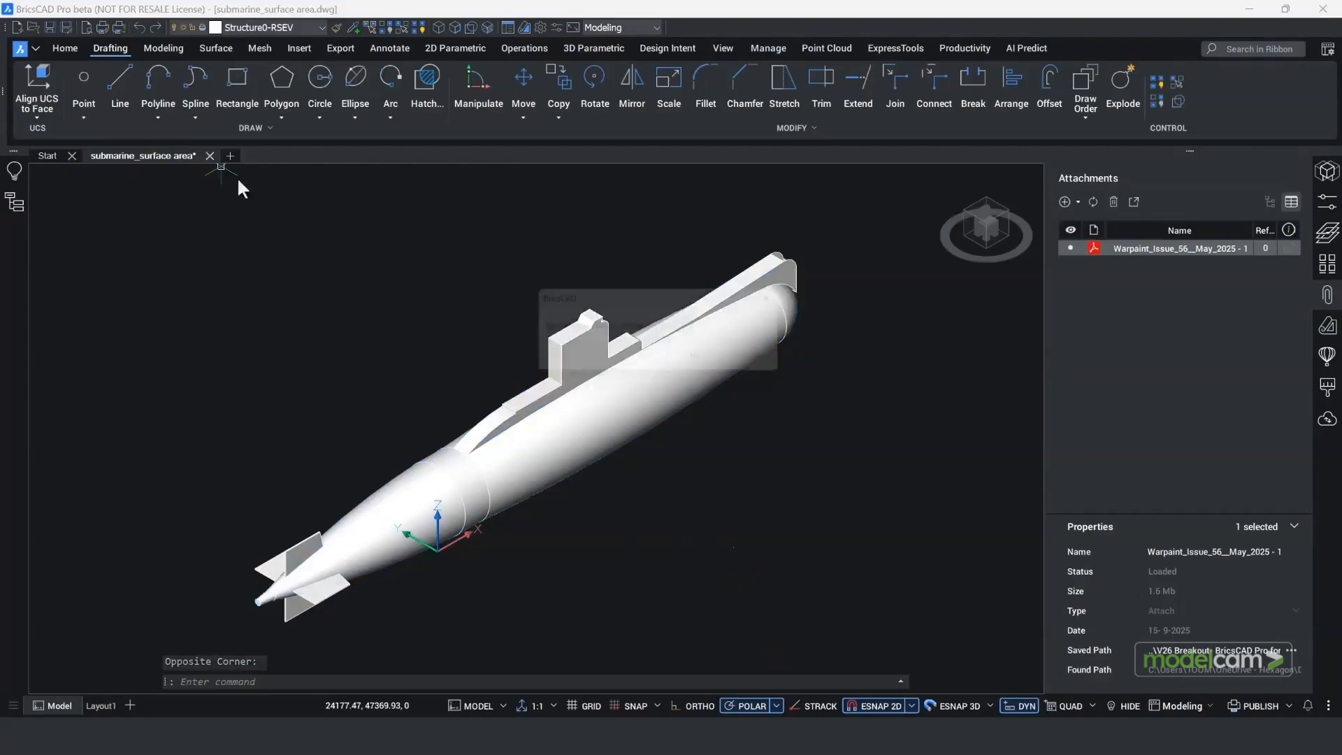
left_click(710, 366)
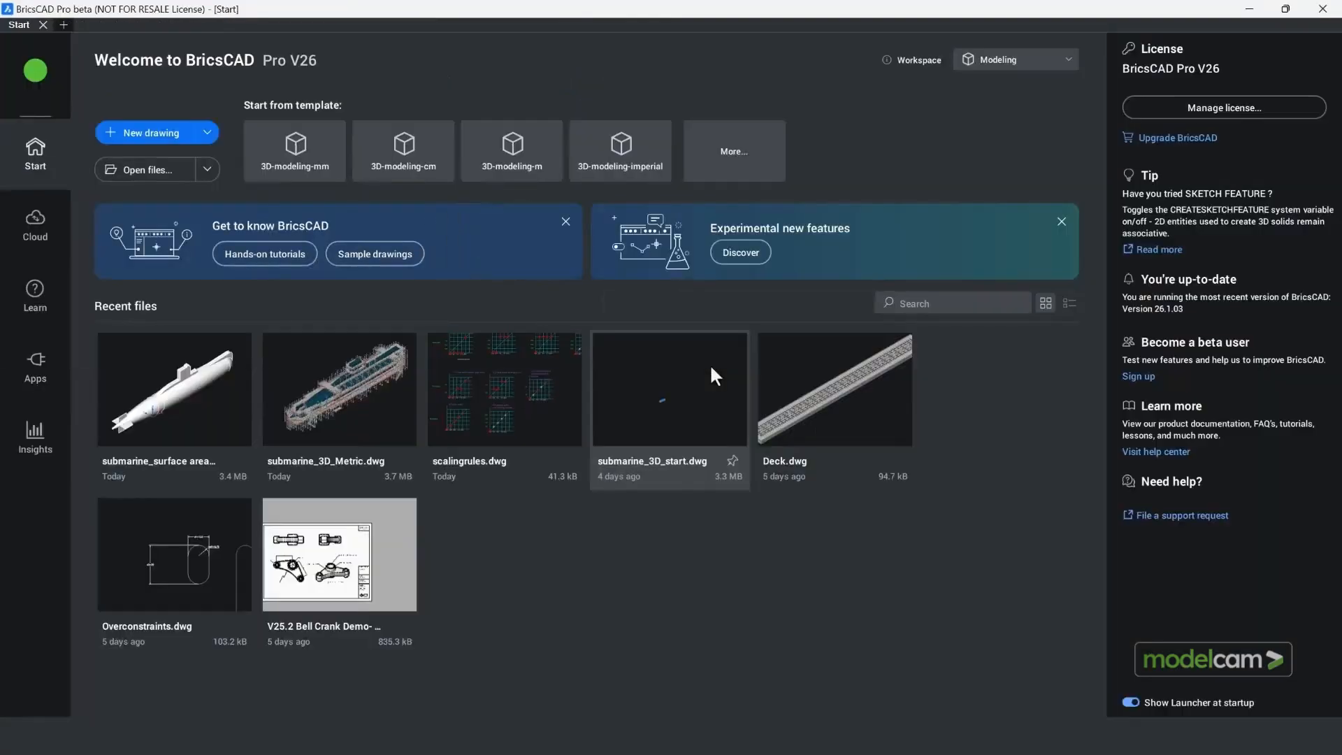
left_click(226, 392)
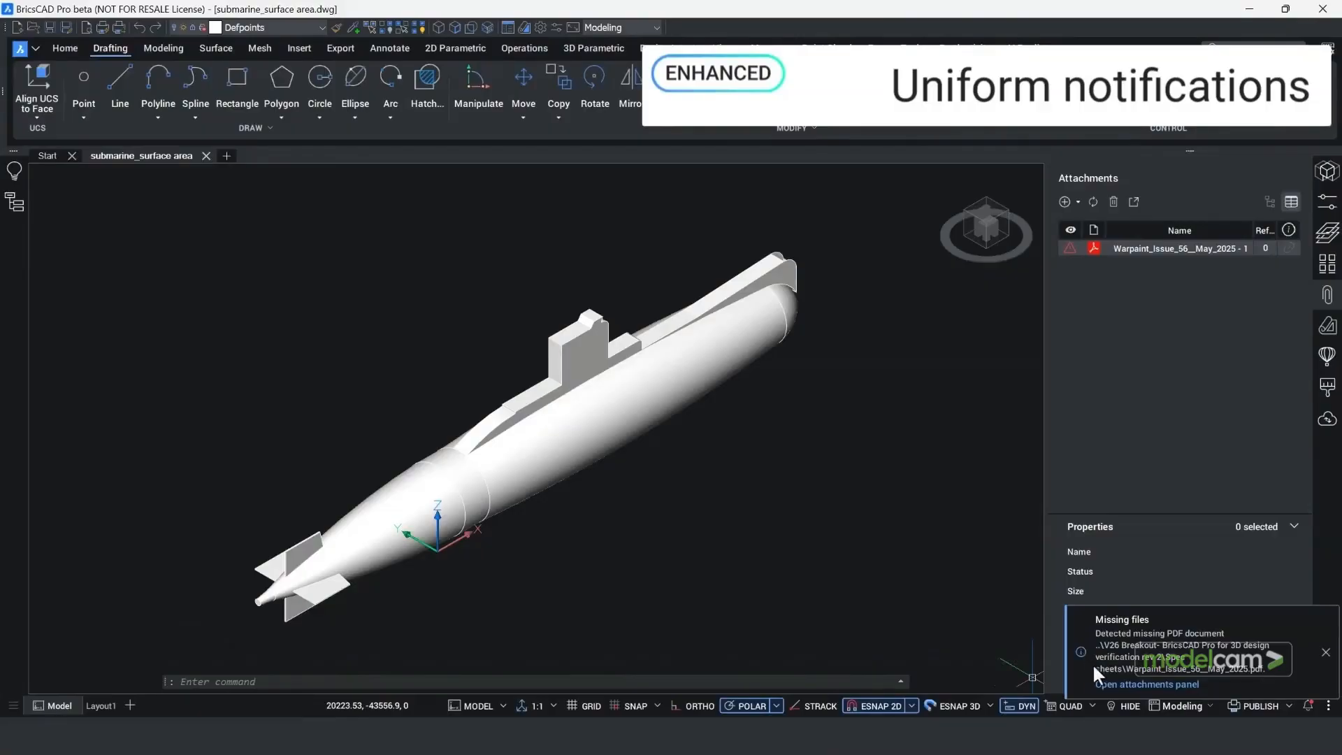
Step: Relink the missing PDF attachment to Warpaint_Issue_56__May_2025 in the Defence Equipment & Support PDF's folder, using that path for other missing attachments
left_click(1111, 683)
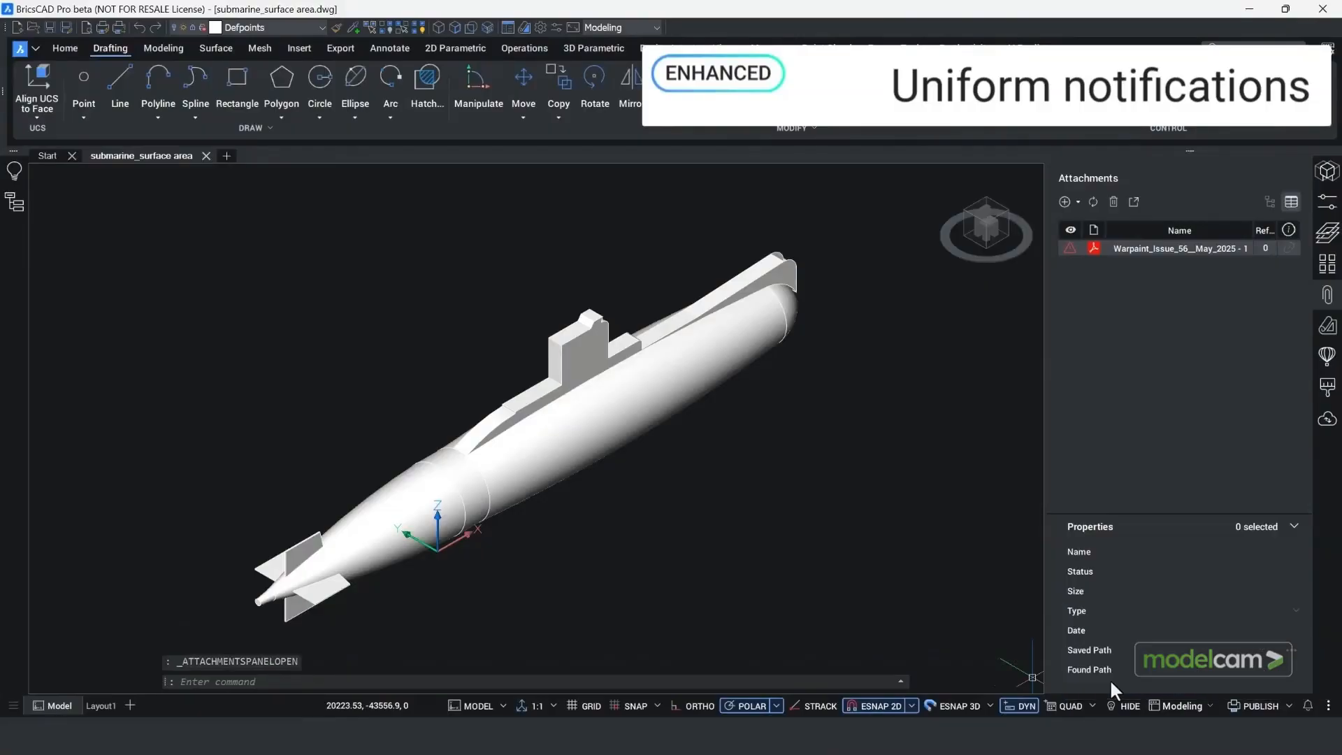
right_click(1149, 249)
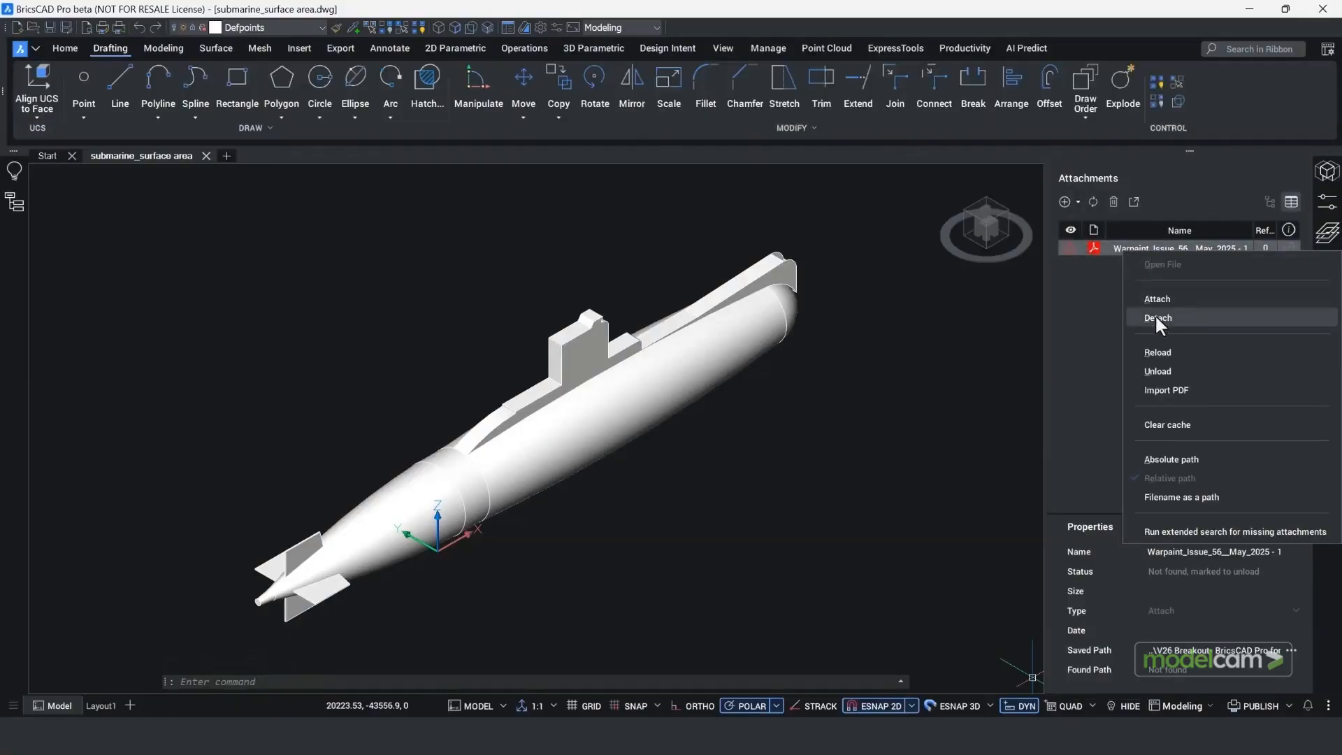
left_click(1157, 353)
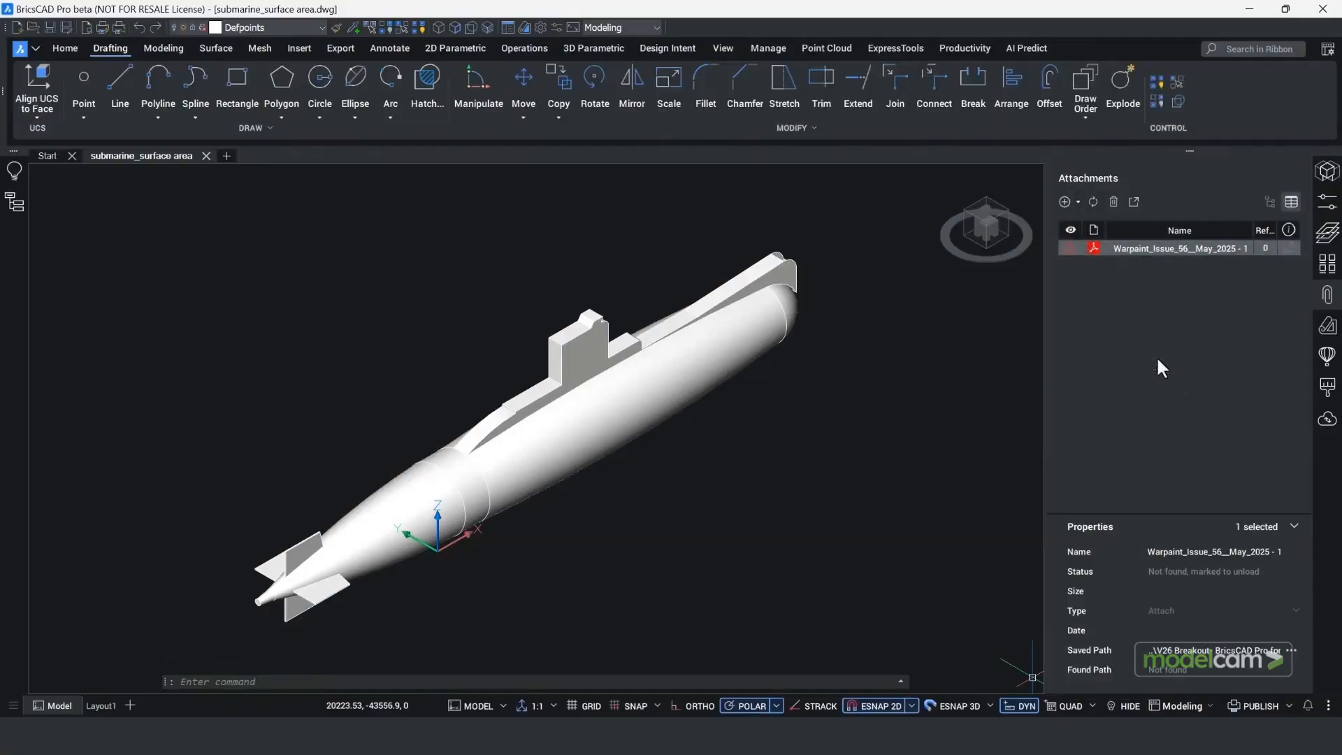
left_click(1293, 650)
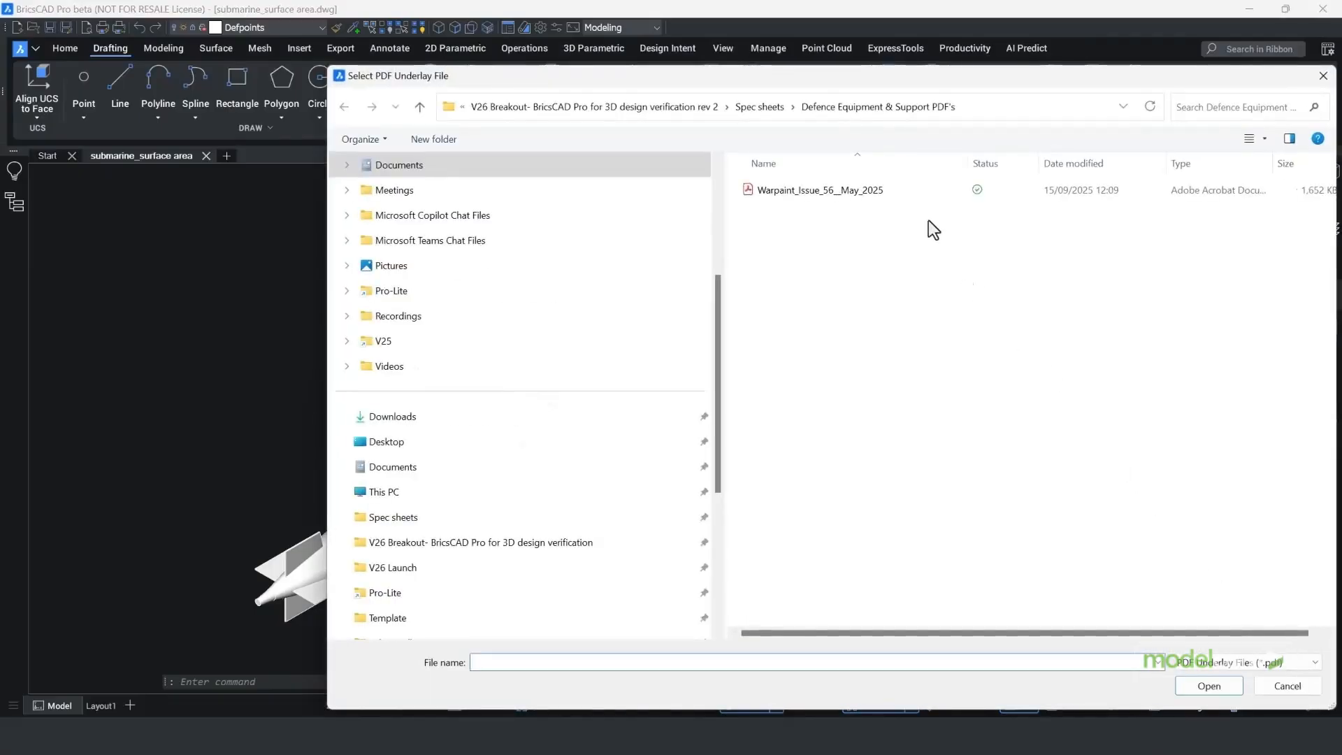
double_click(864, 192)
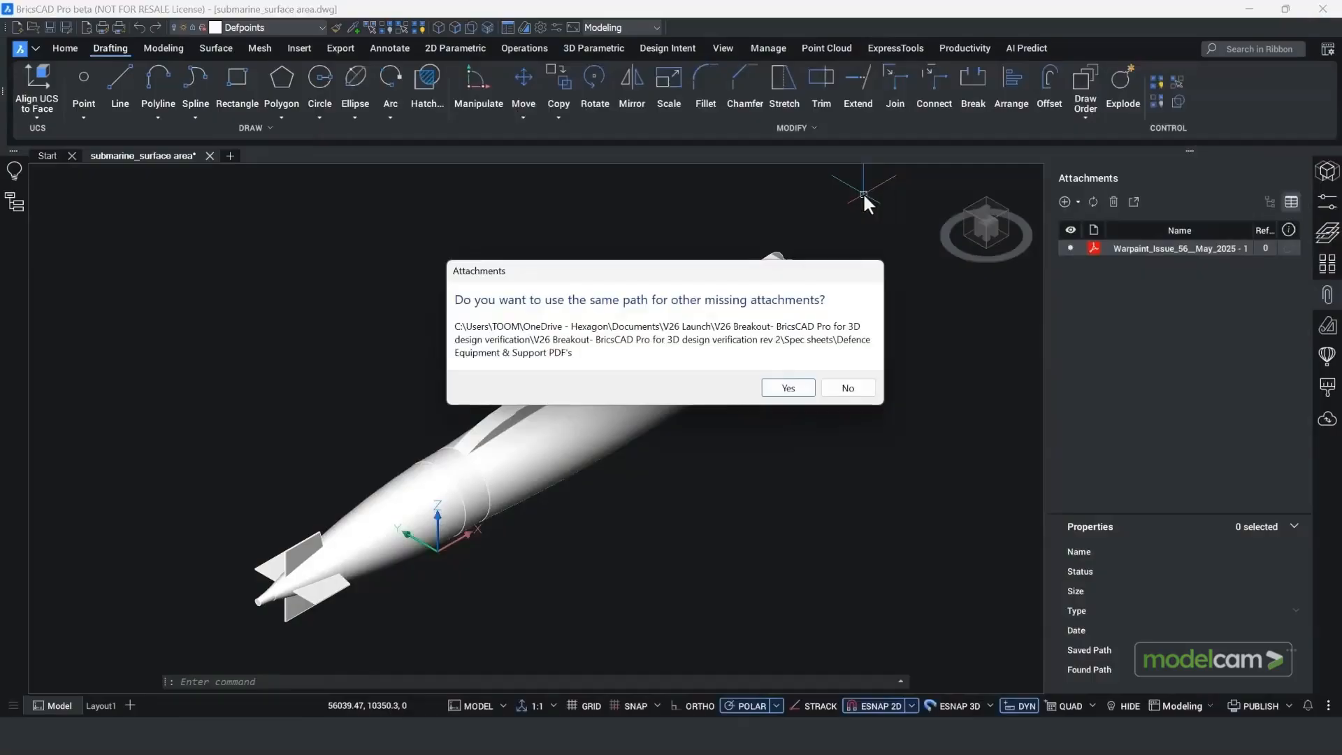
left_click(791, 389)
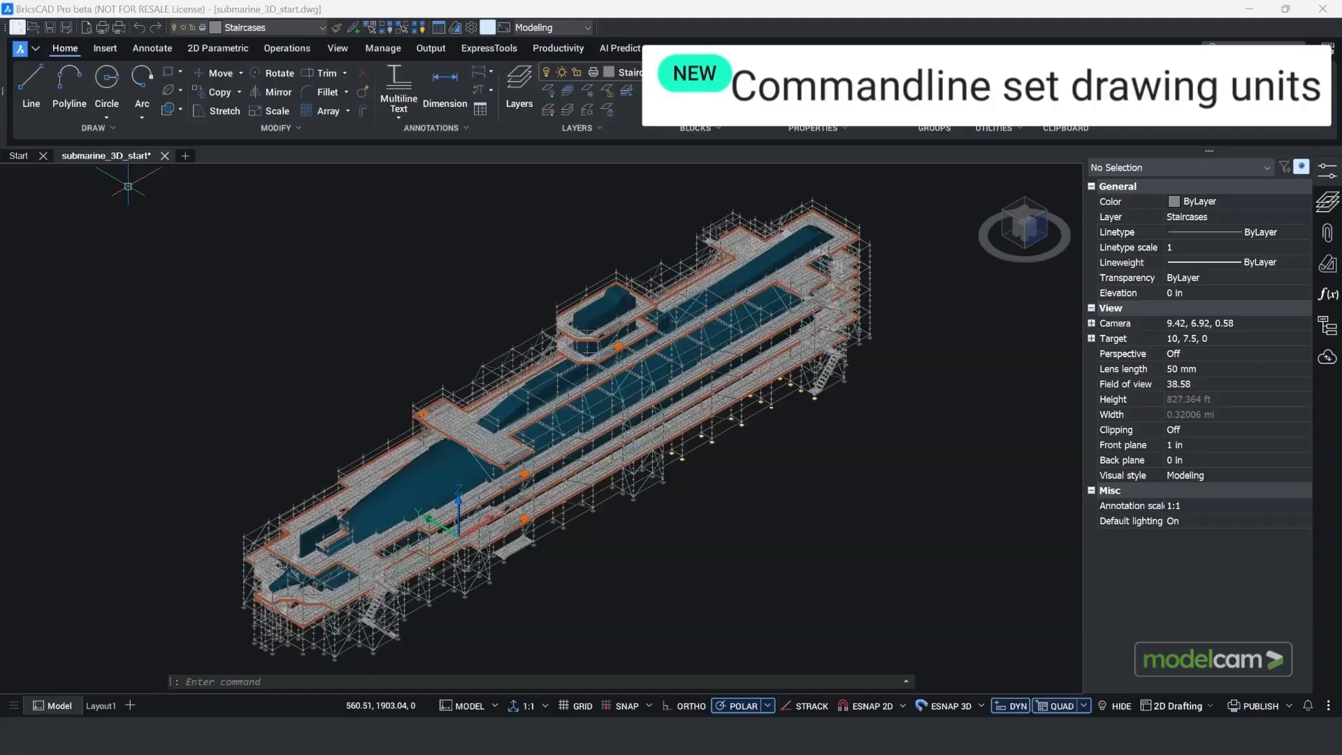
Step: Restore the saved IMPERIAL view and quick-measure the yellow base plate under the scaffold joint
right_click(1029, 224)
mouse_move(1049, 248)
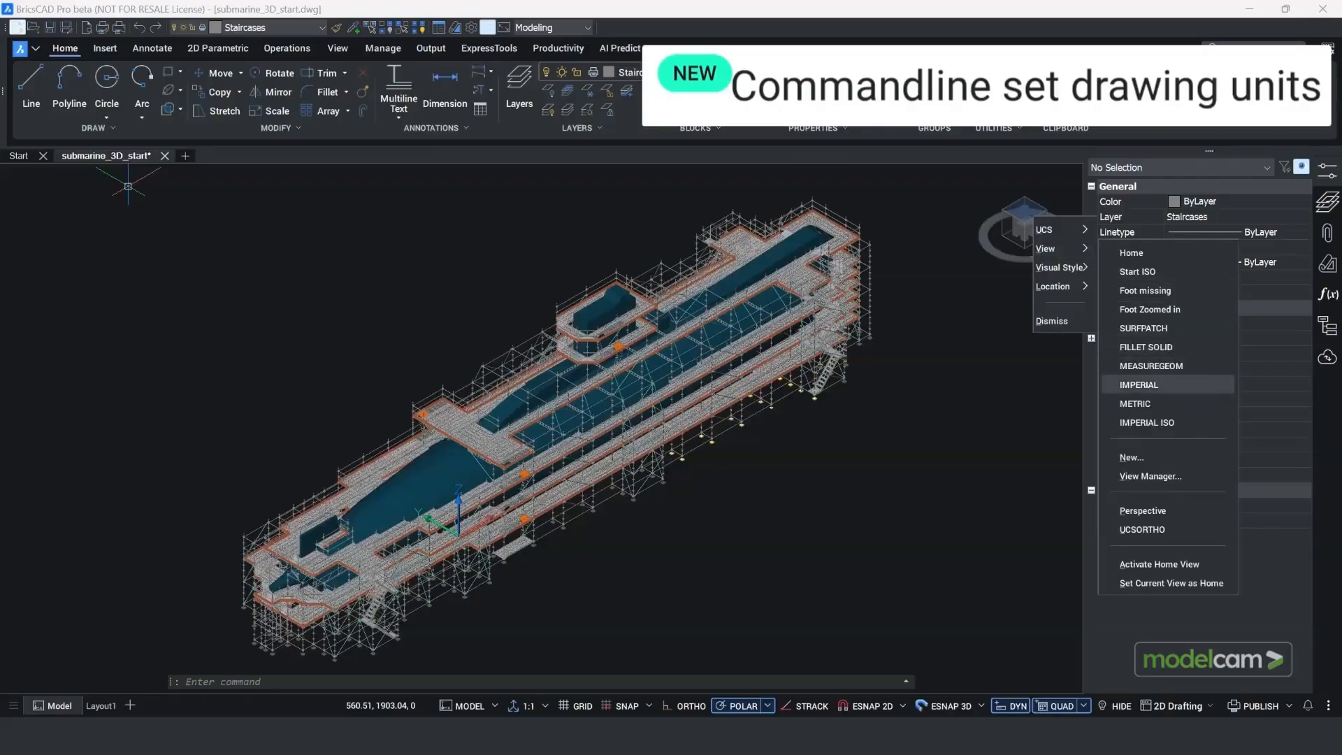
left_click(1139, 384)
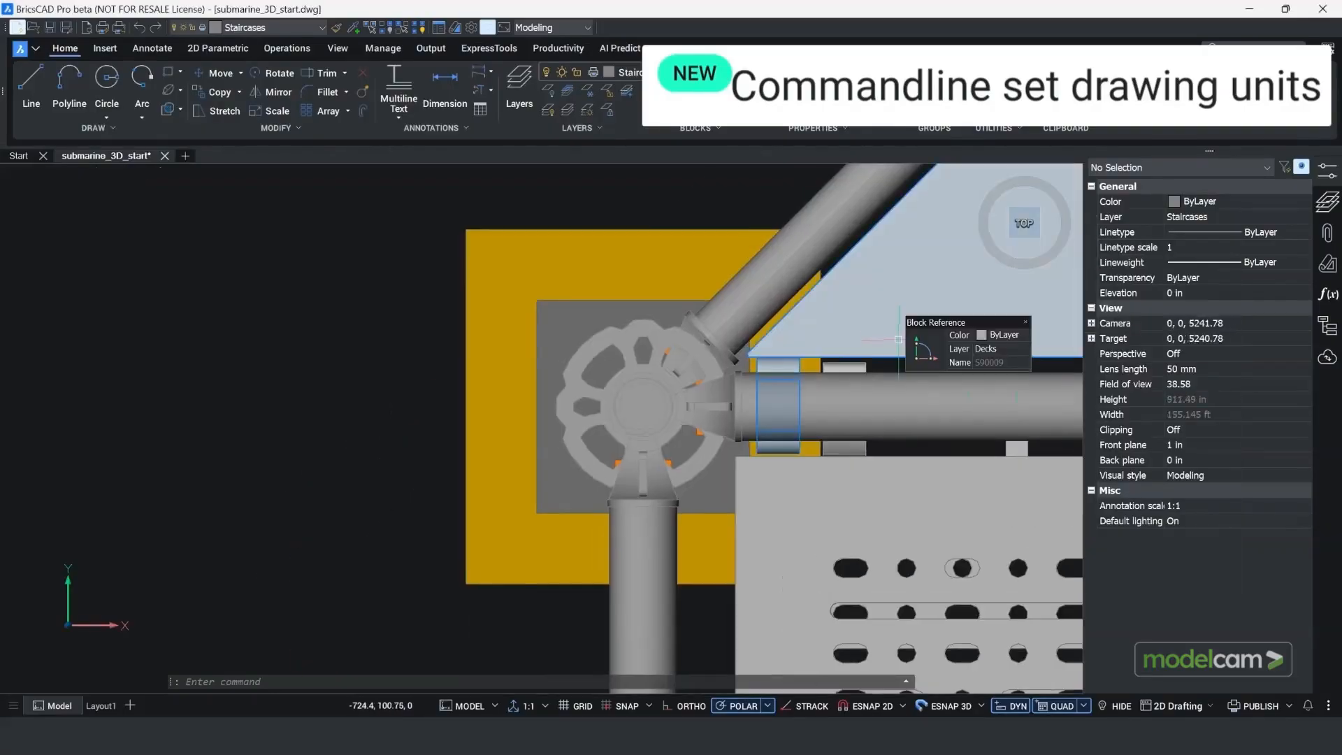
left_click(994, 80)
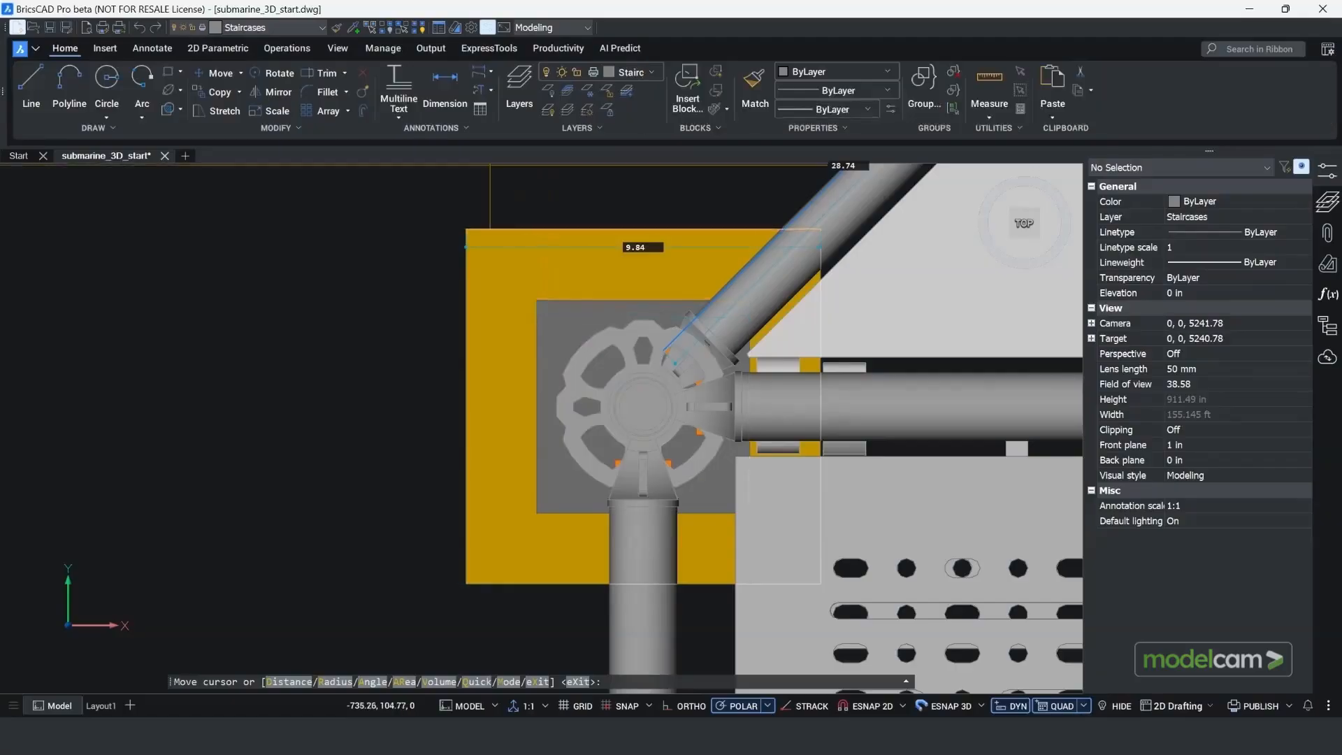
key("Escape")
Step: Review the ISO-25 dimension style settings in the Drawing Explorer
left_click(439, 27)
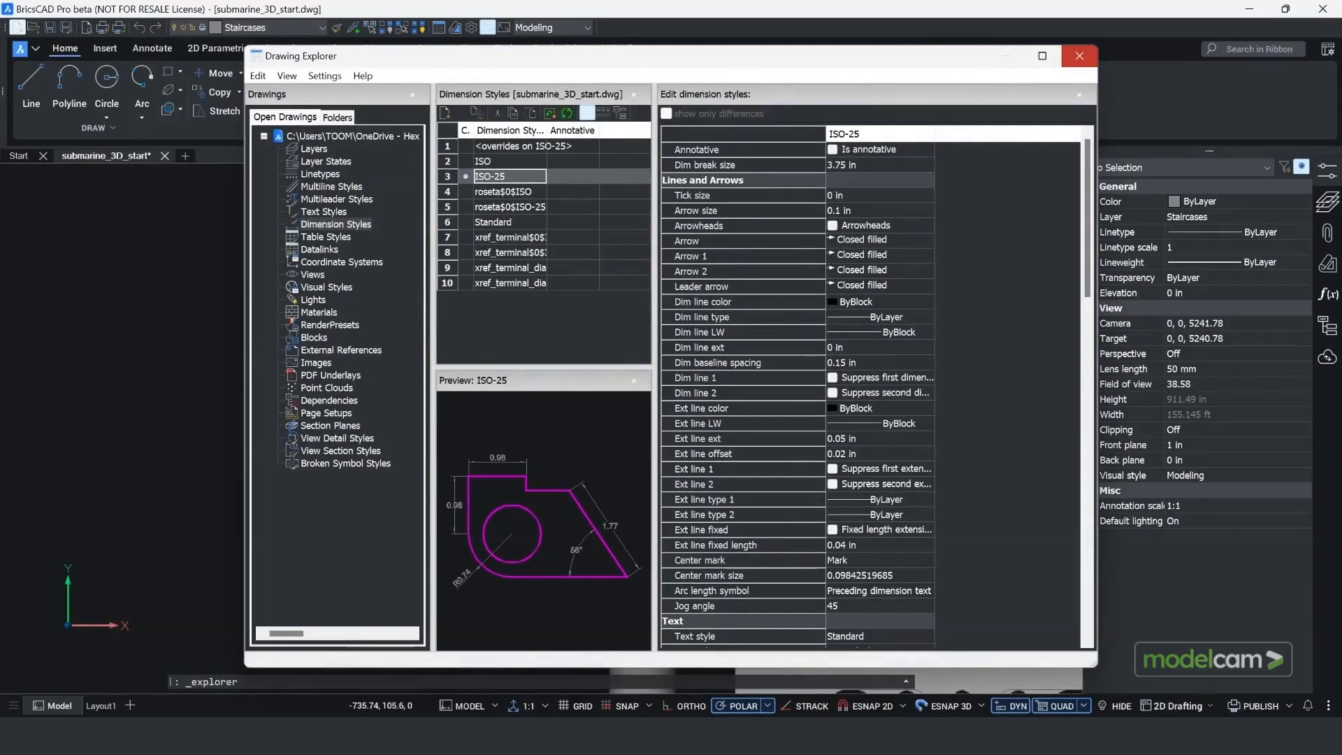
left_click(1079, 55)
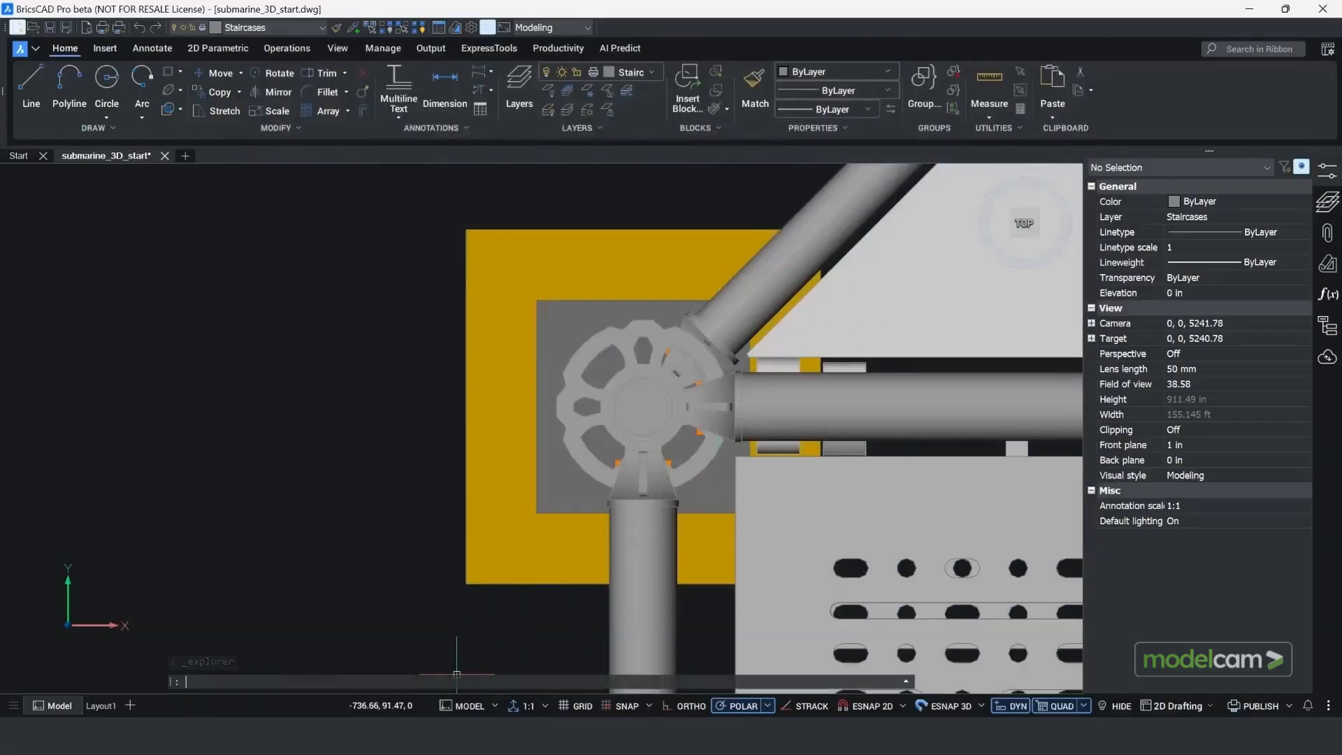
Step: Run -DWGUNITS and set the length unit to millimeters with decimal display format and the default precision of 2
type("DWG")
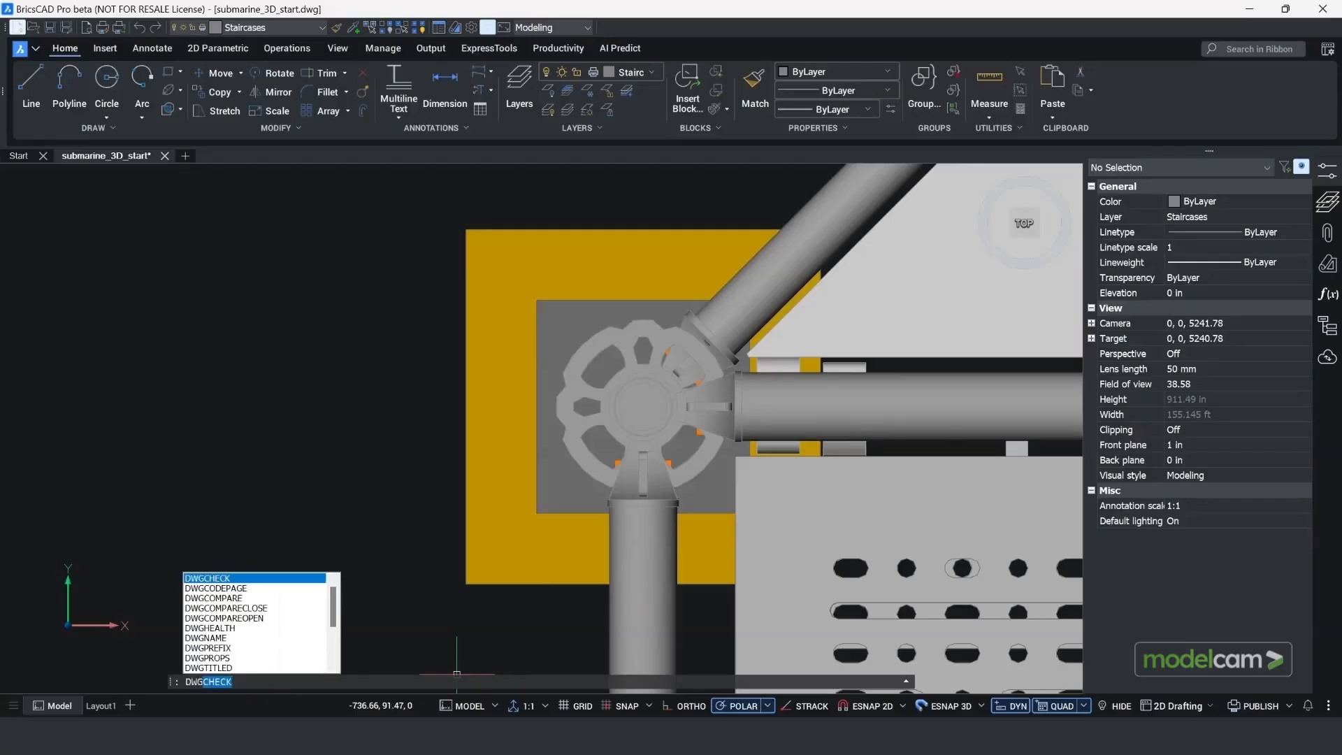
type("UNITS")
key("Return")
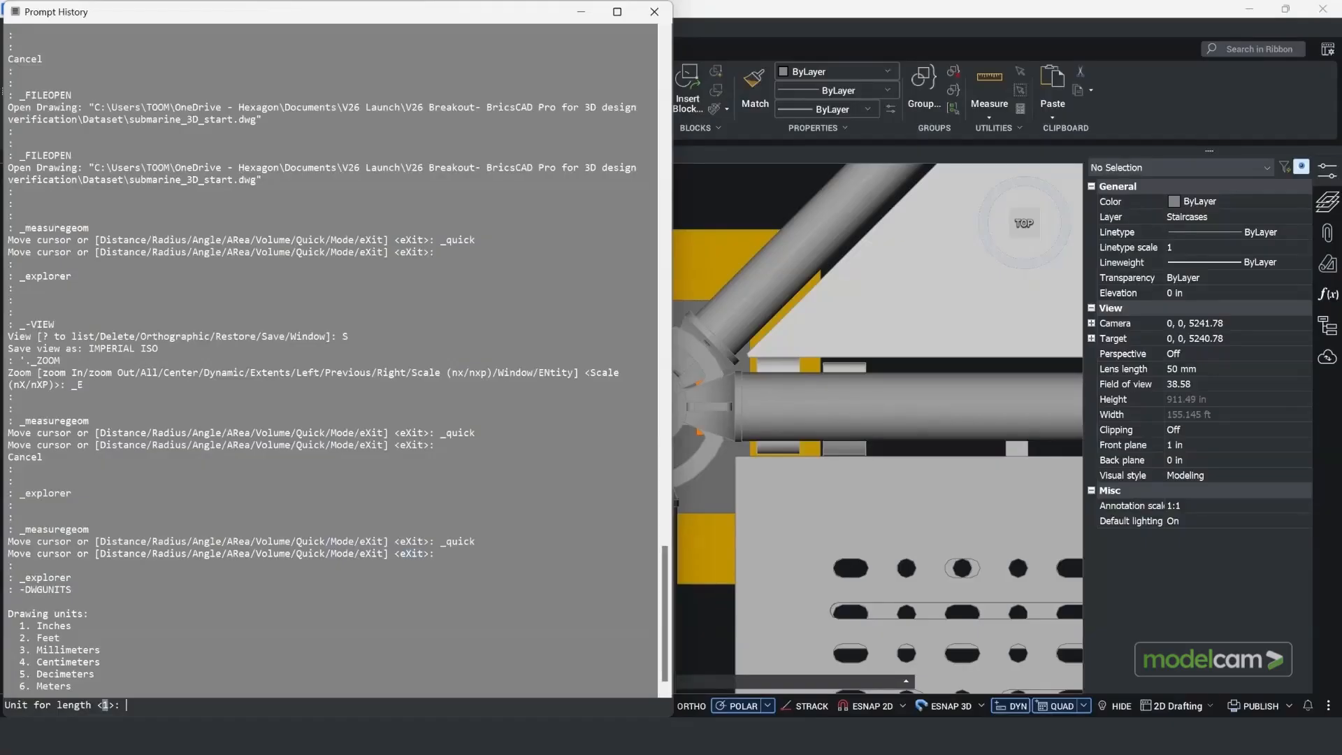
type("3")
key("Return")
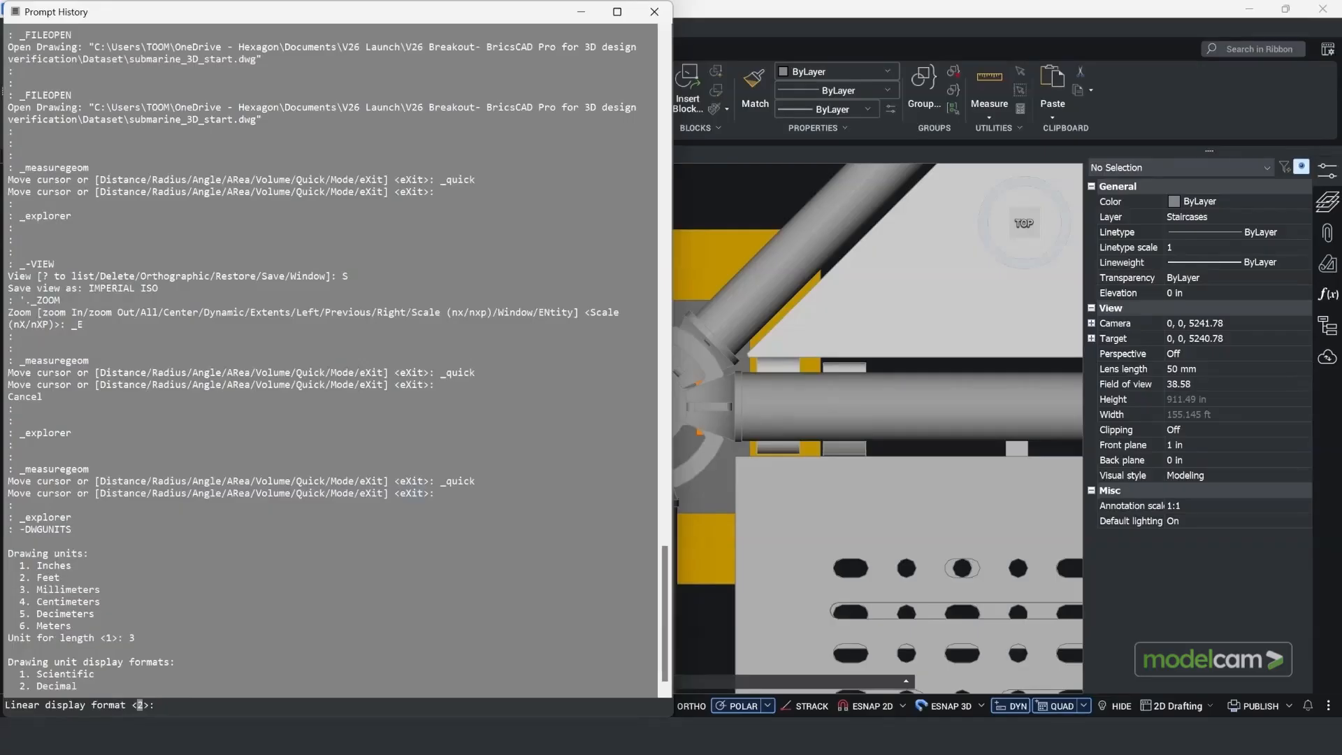
type("2")
key("Return")
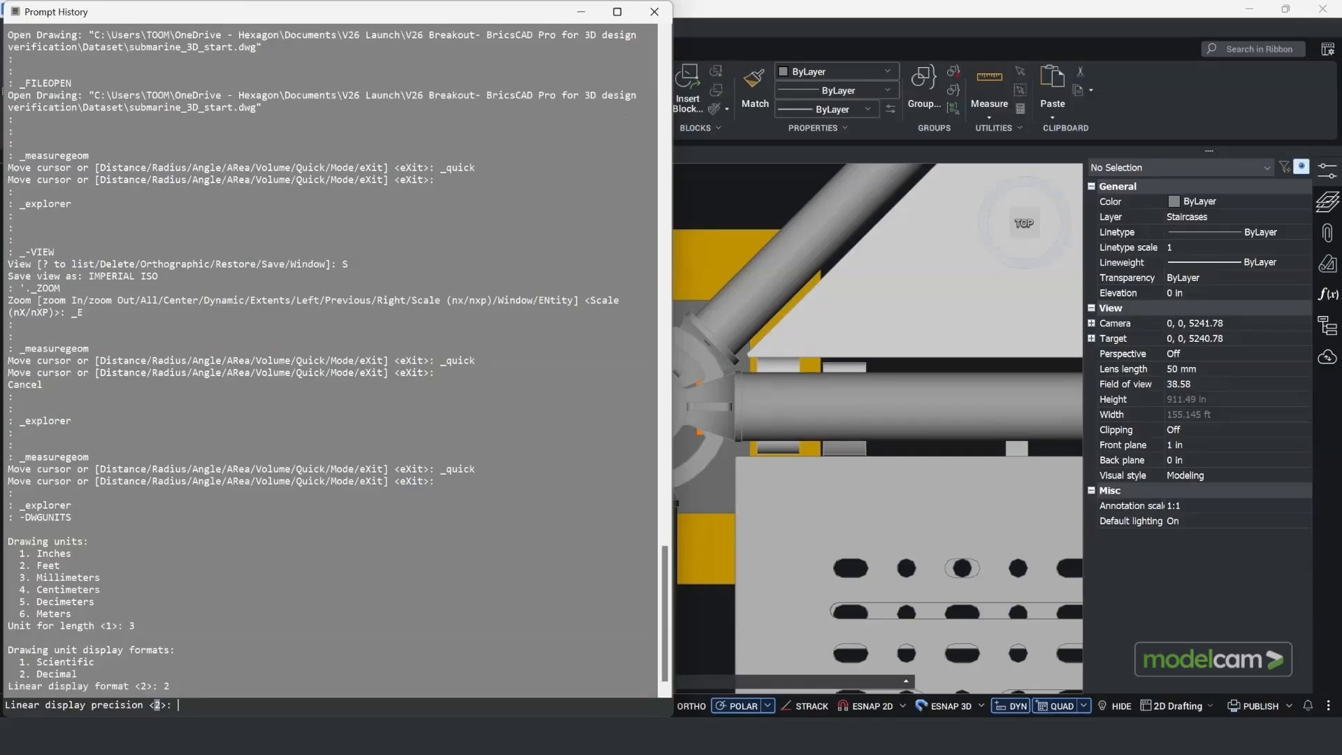
key("Return")
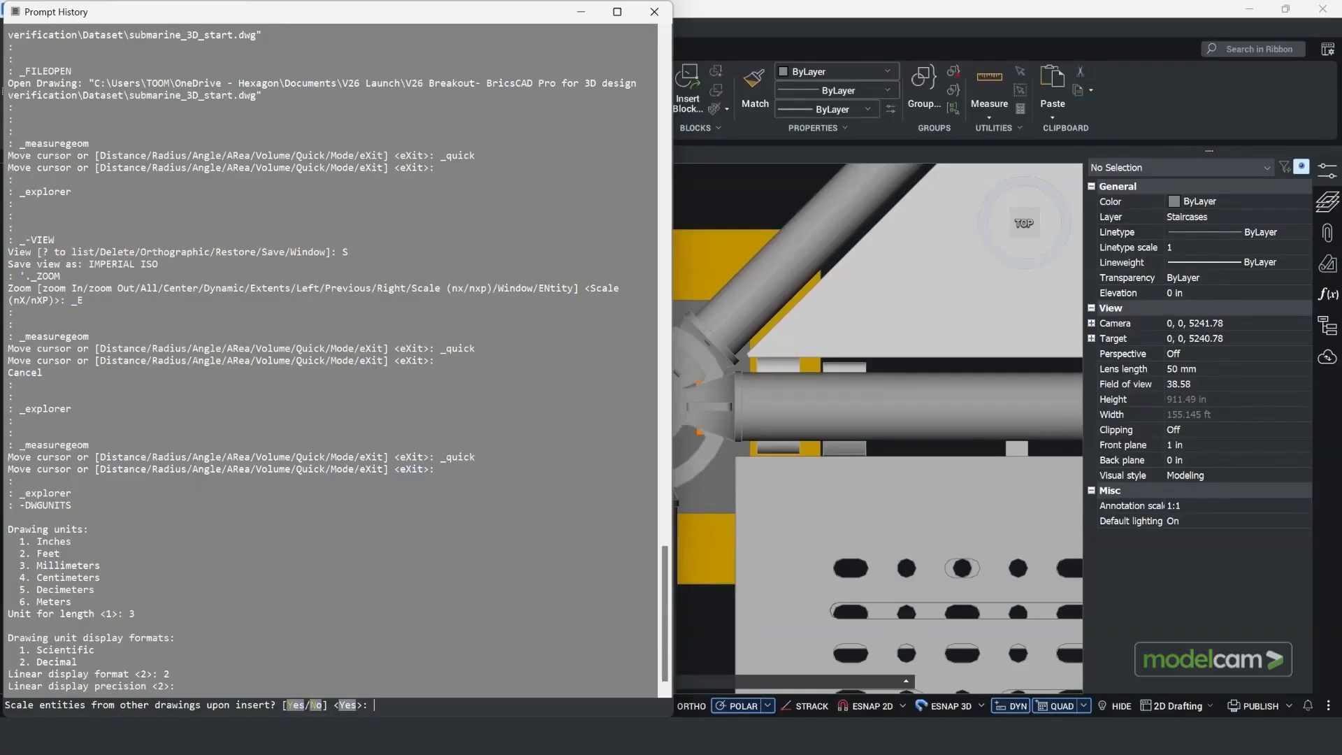
Step: Accept scaling of inserted entities, INSUNITS matching and scaling of the current drawing including Paper Space, and close the prompt history
type("Y")
key("Return")
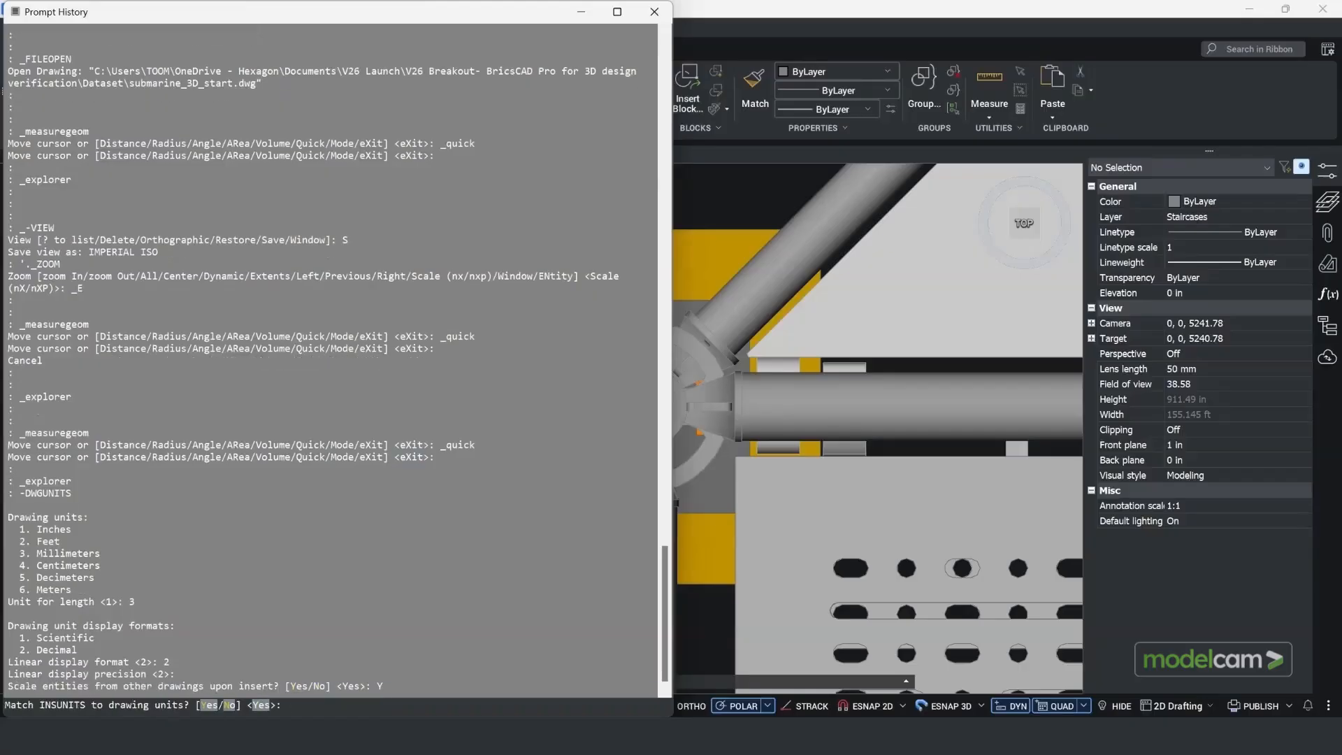
key("Return")
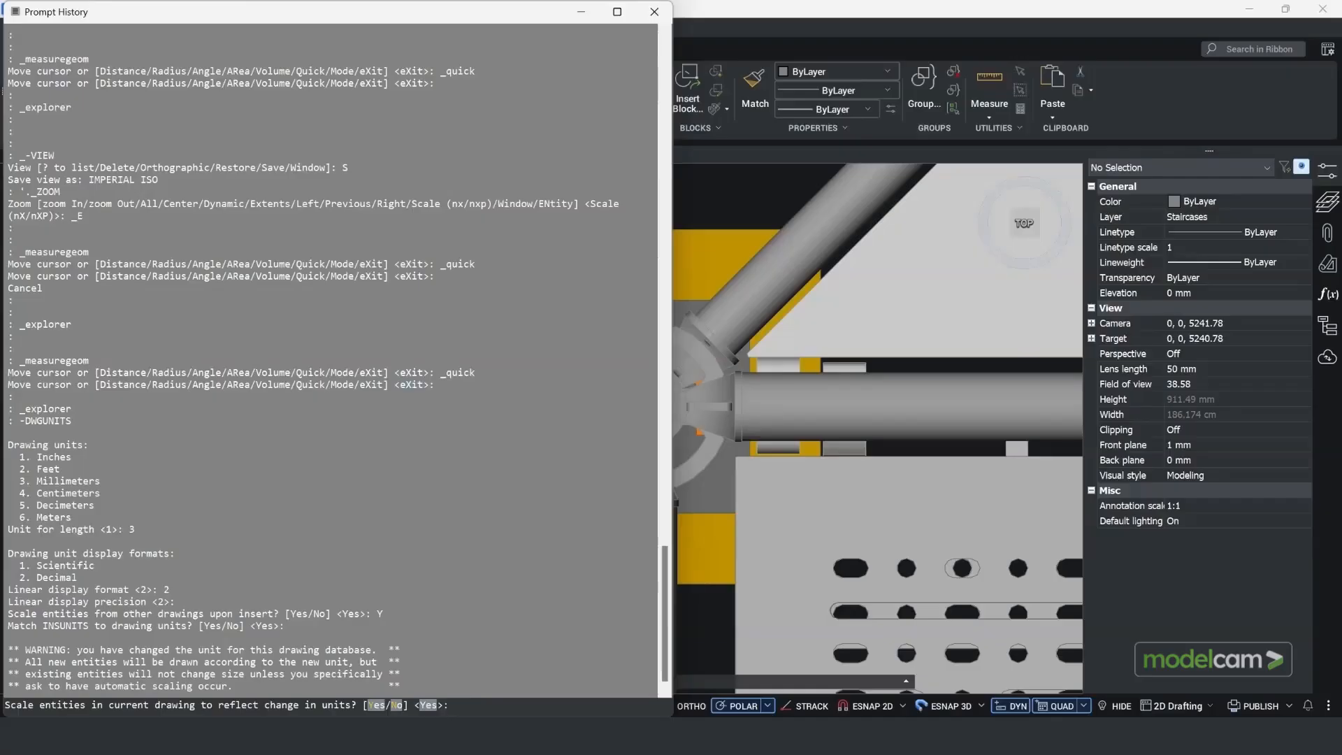
key("Return")
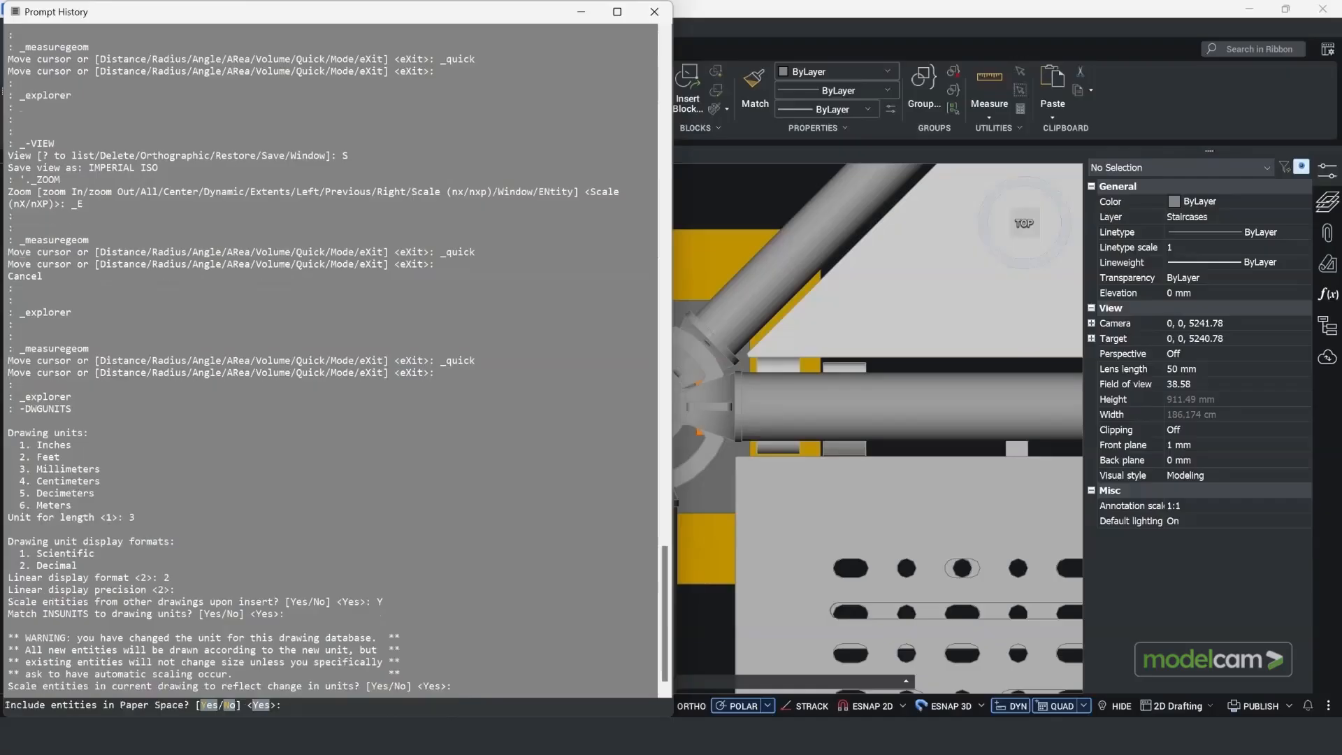
key("Return")
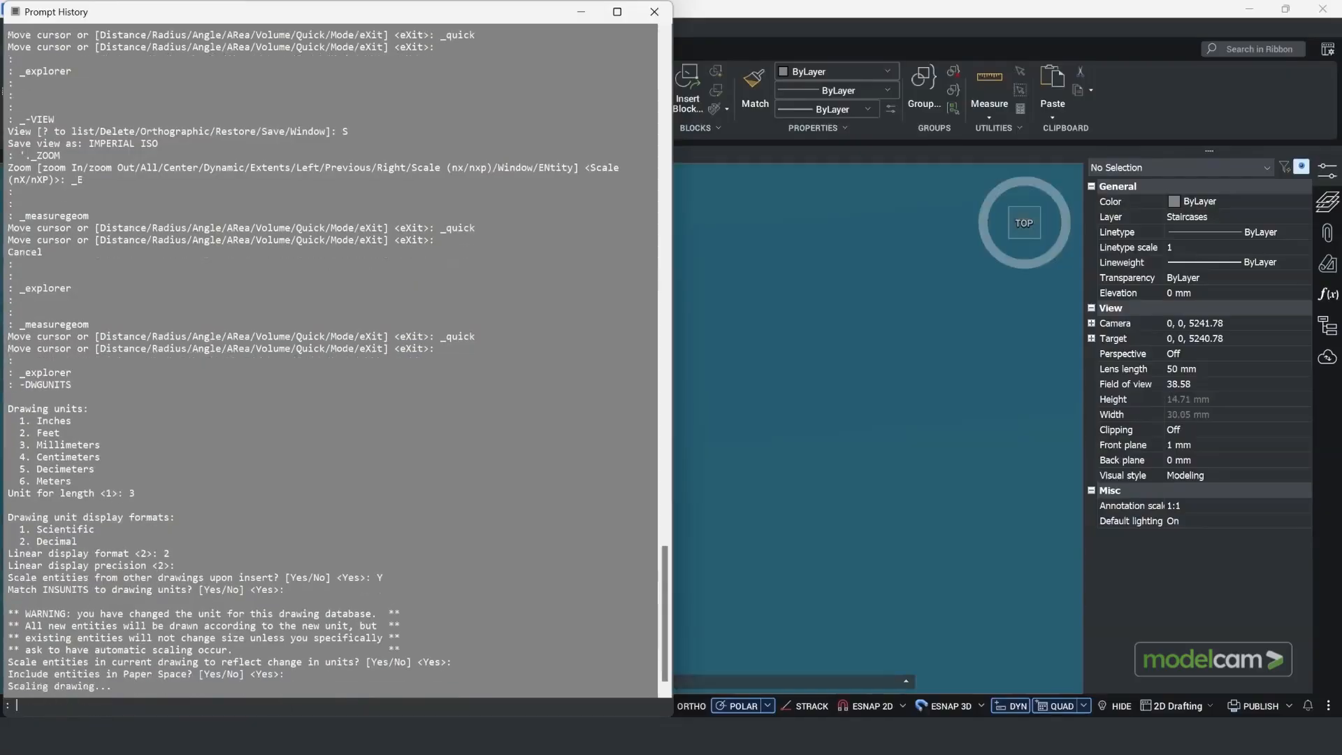
left_click(654, 11)
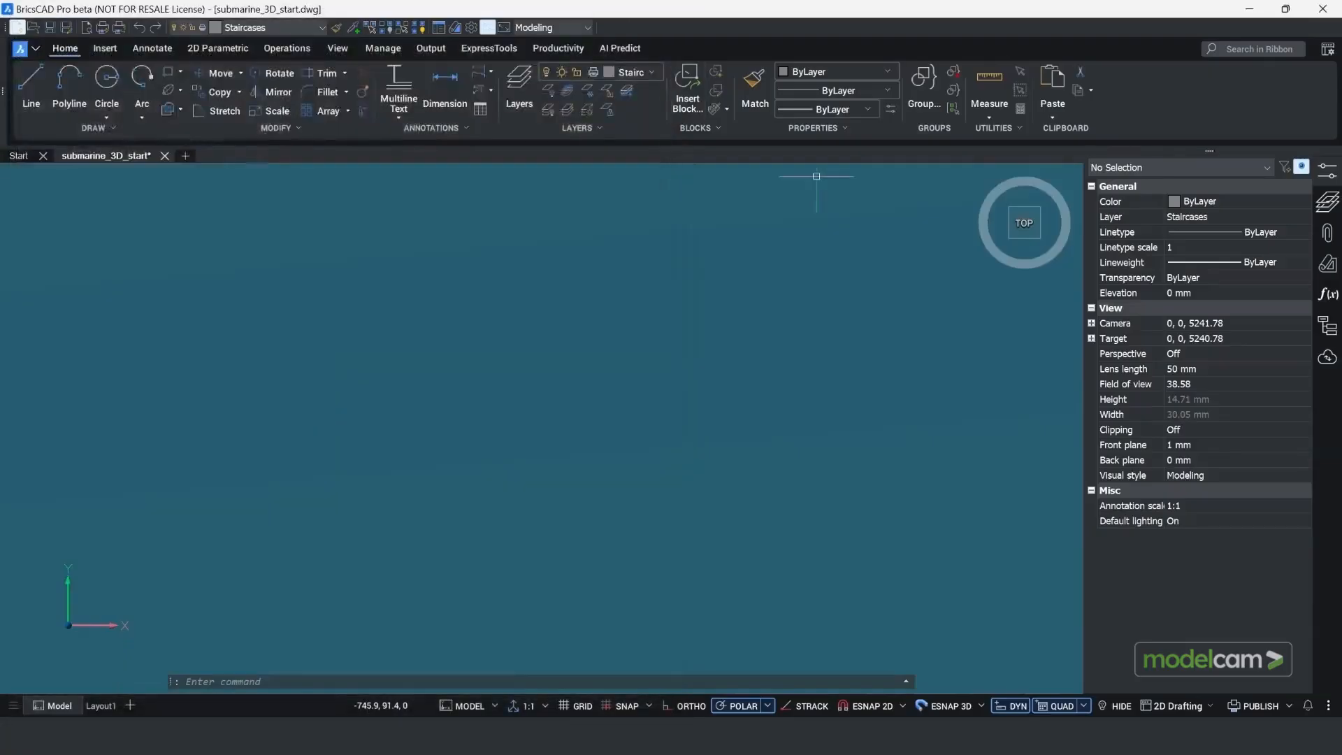
Step: Restore the saved METRIC view and quick-measure the yellow base plate under the scaffold joint
right_click(1024, 229)
mouse_move(1045, 256)
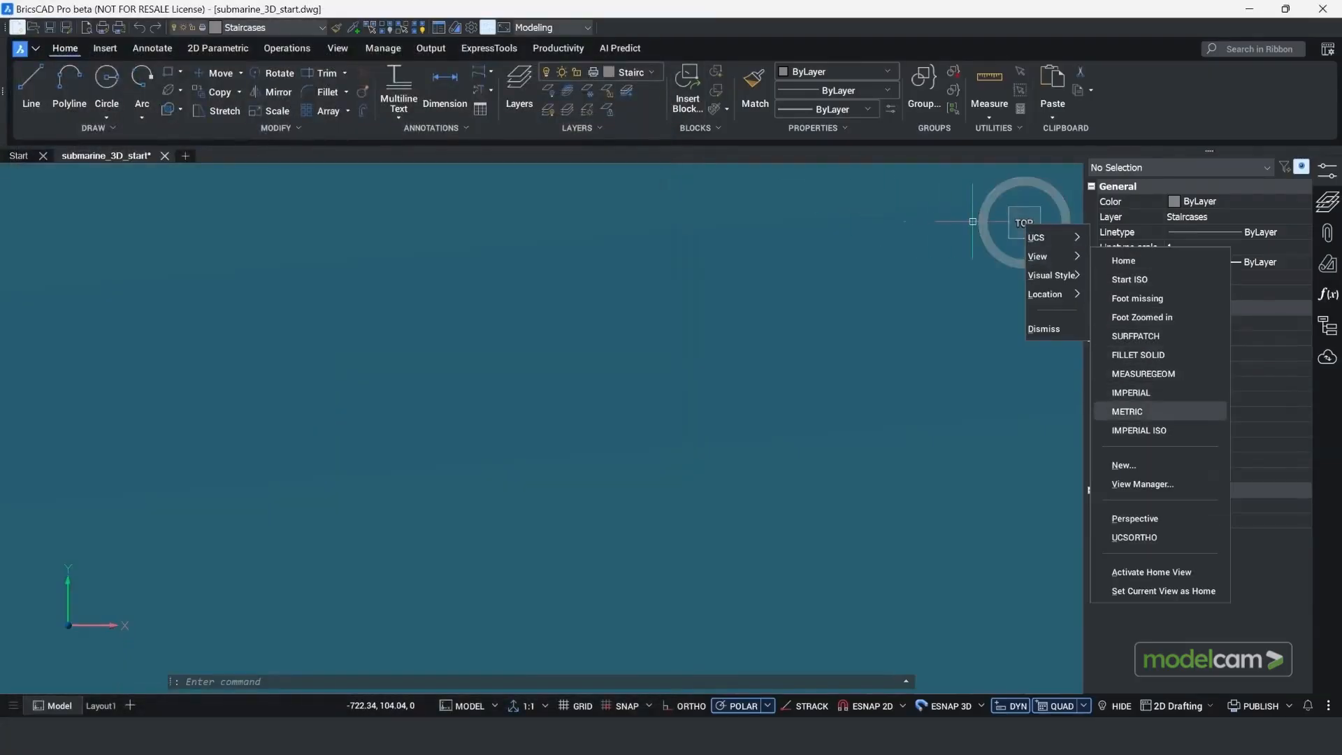
left_click(1128, 411)
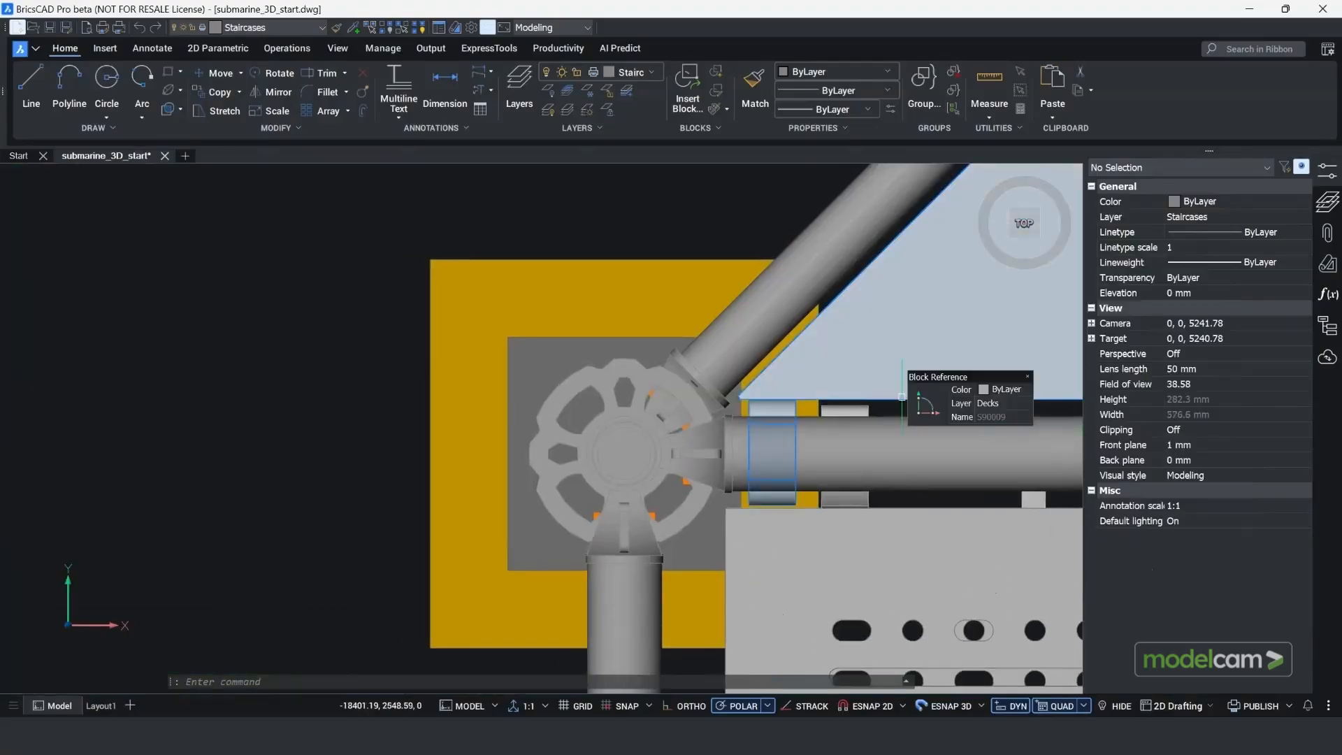
left_click(989, 78)
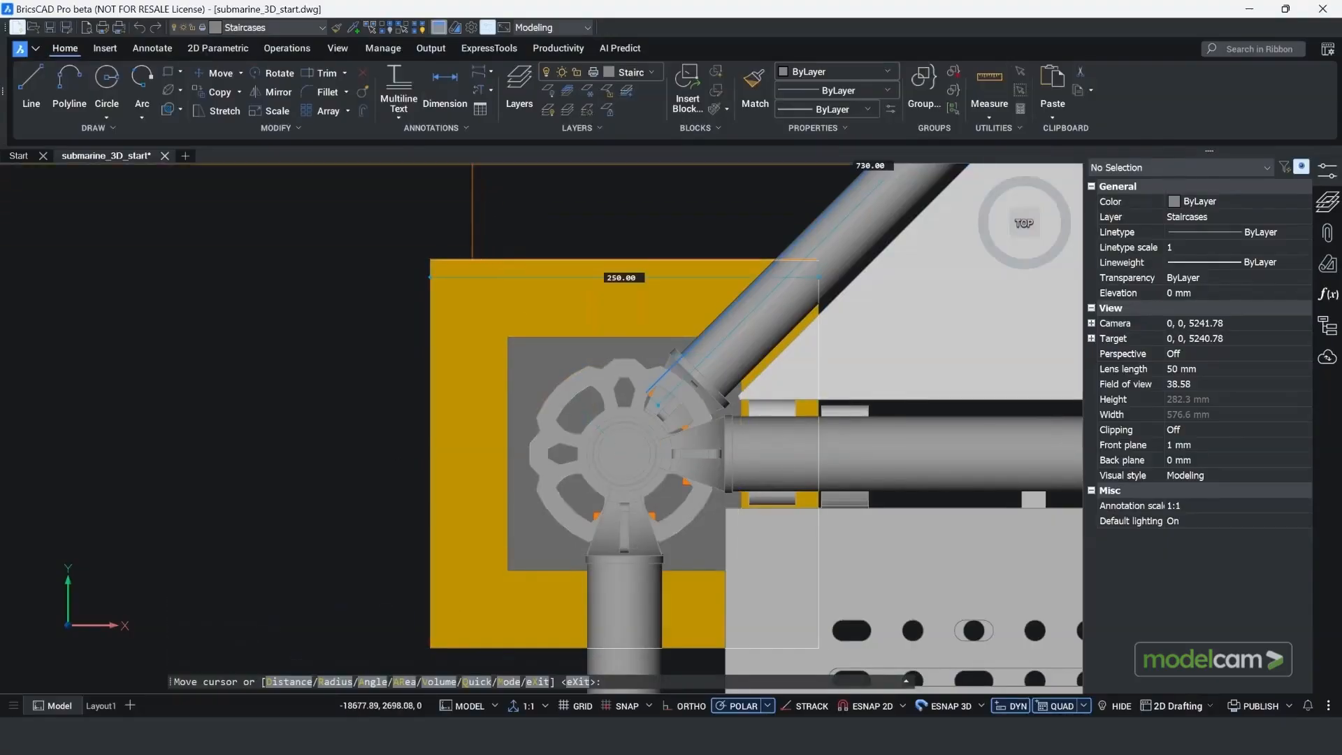
key("Escape")
left_click(439, 27)
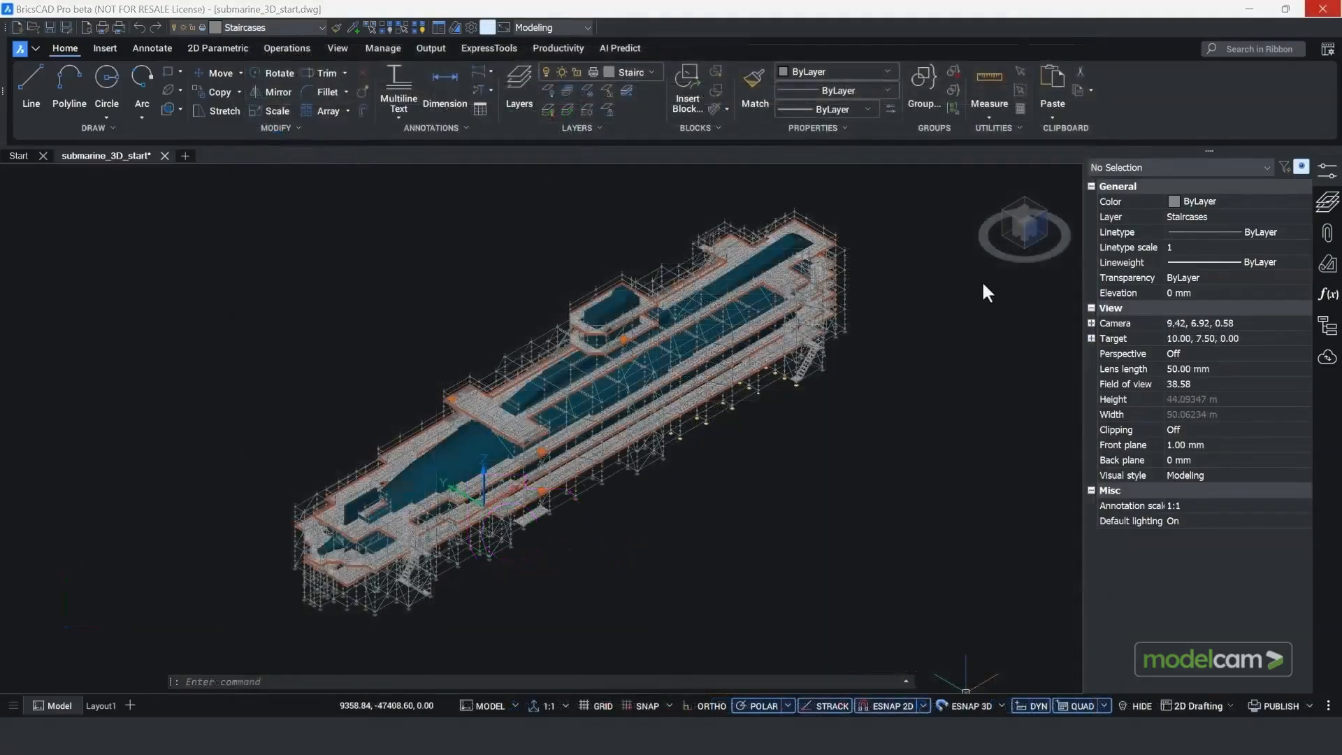
Step: View the submarine scaffold model from the front, top and right, and from the corner adjoining the right face
left_click_drag(983, 246, 1033, 271)
left_click_drag(1055, 262, 974, 244)
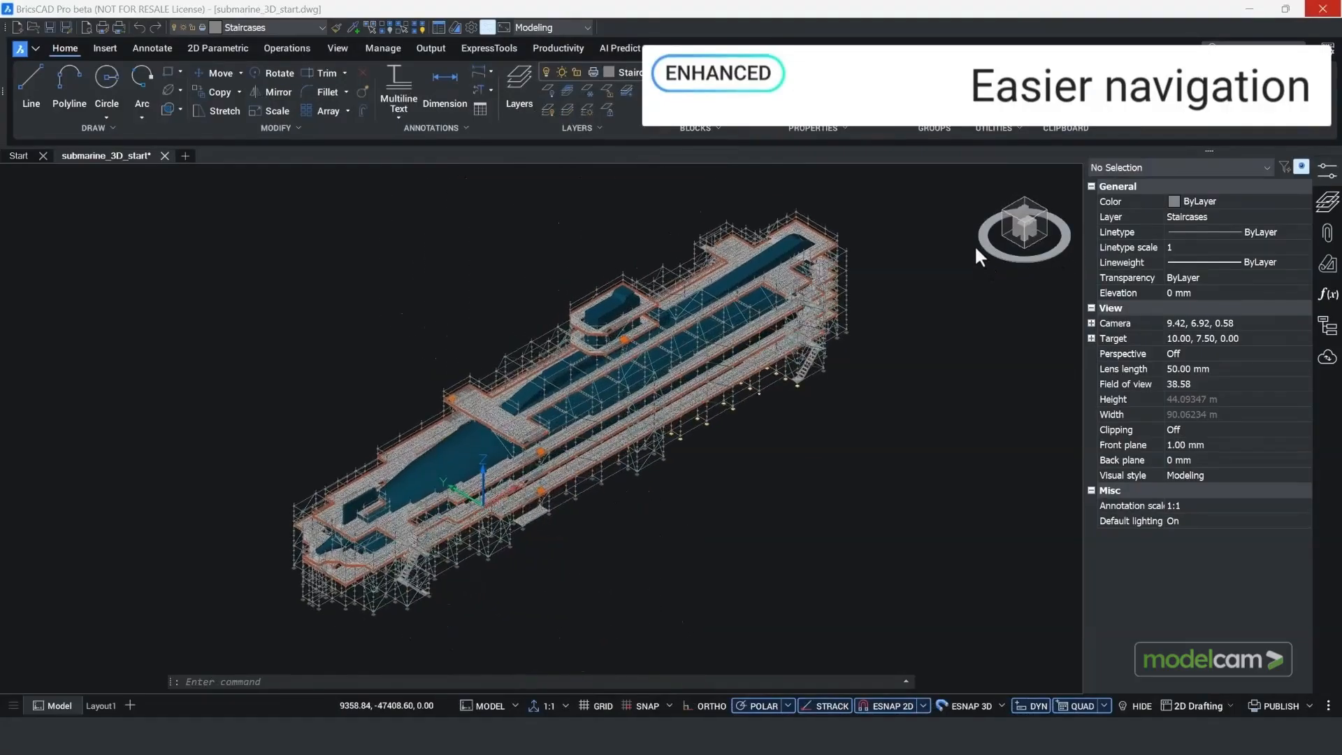
left_click(1038, 227)
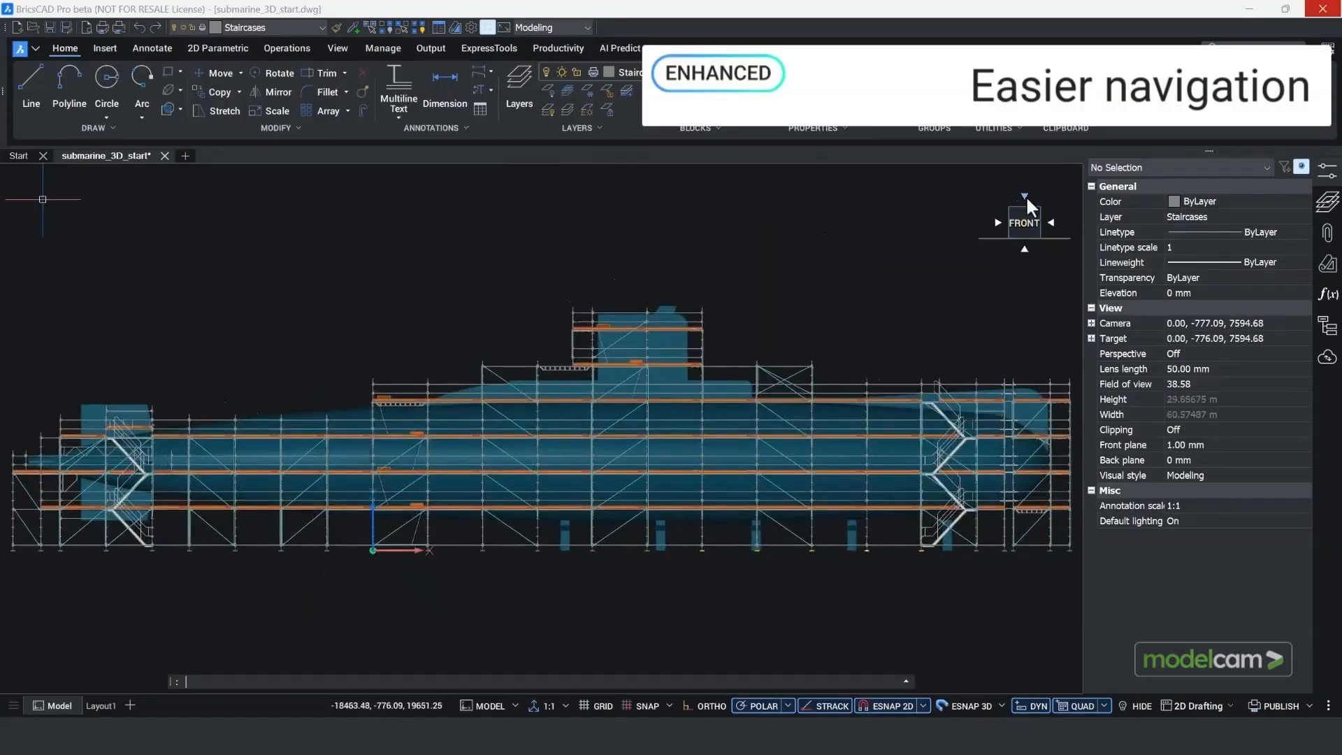
left_click(1025, 196)
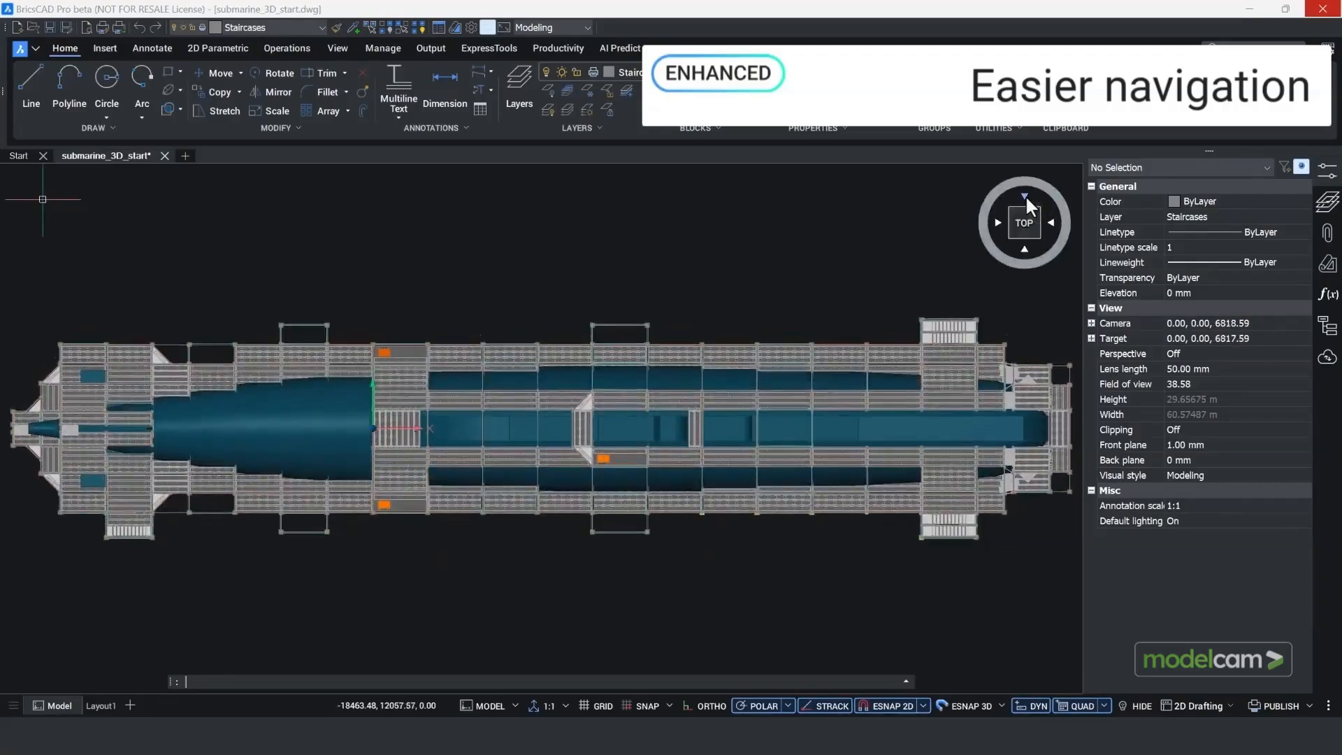
left_click(1051, 221)
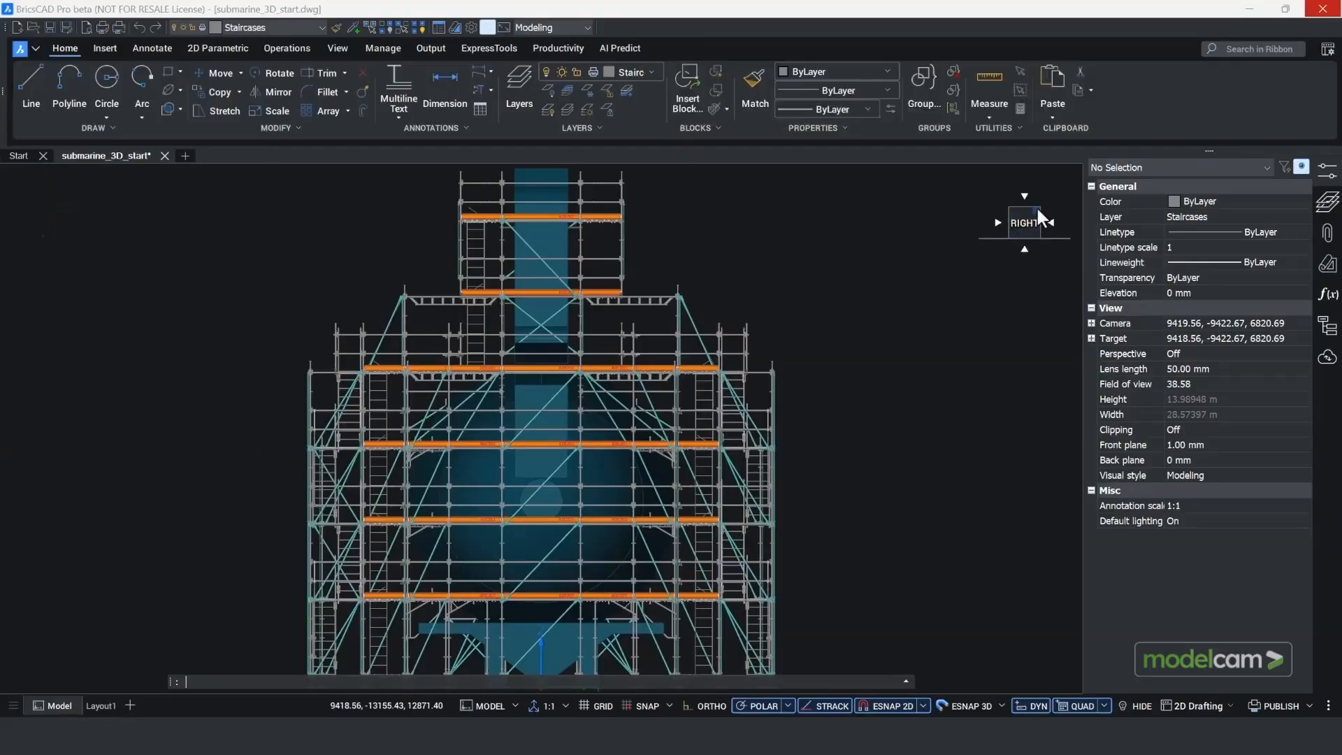
left_click(1037, 208)
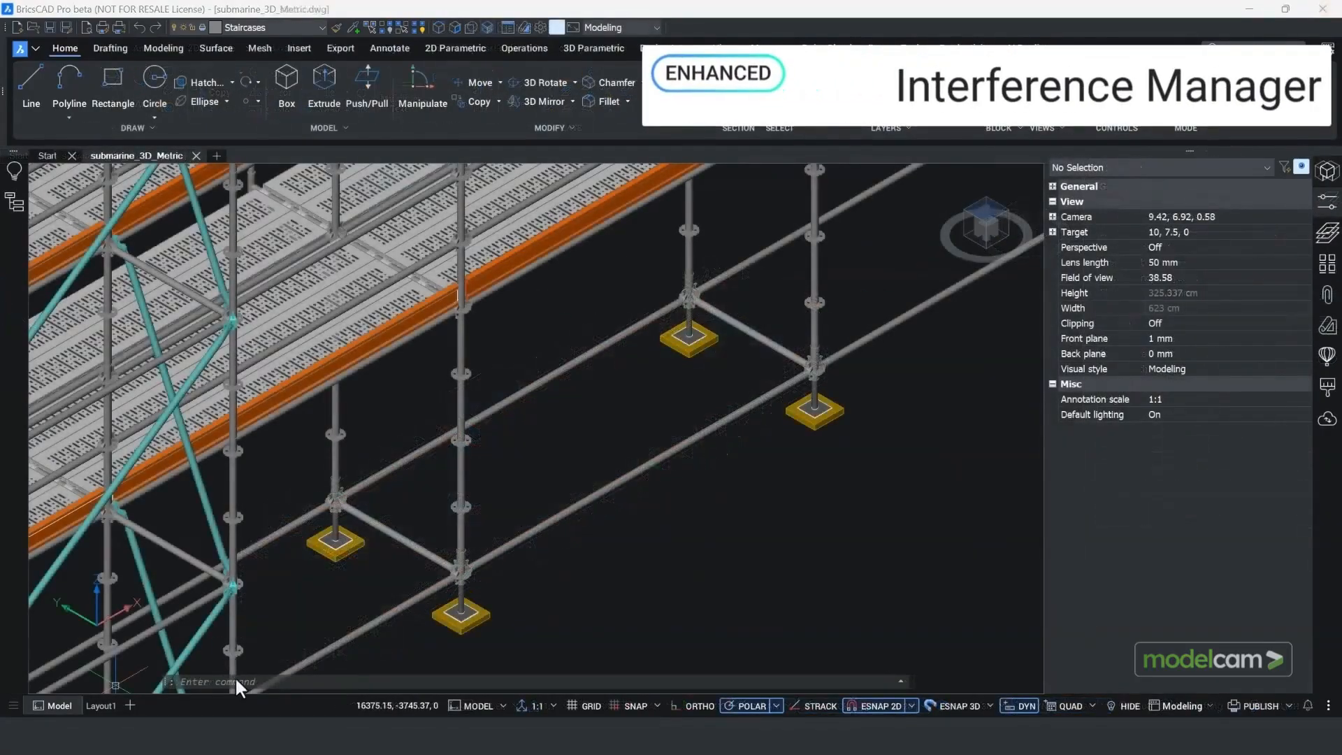
Step: Run INTERFERE and set the search to look for interferences between two sets of entities
left_click(238, 682)
type("INTERFERE")
key("Return")
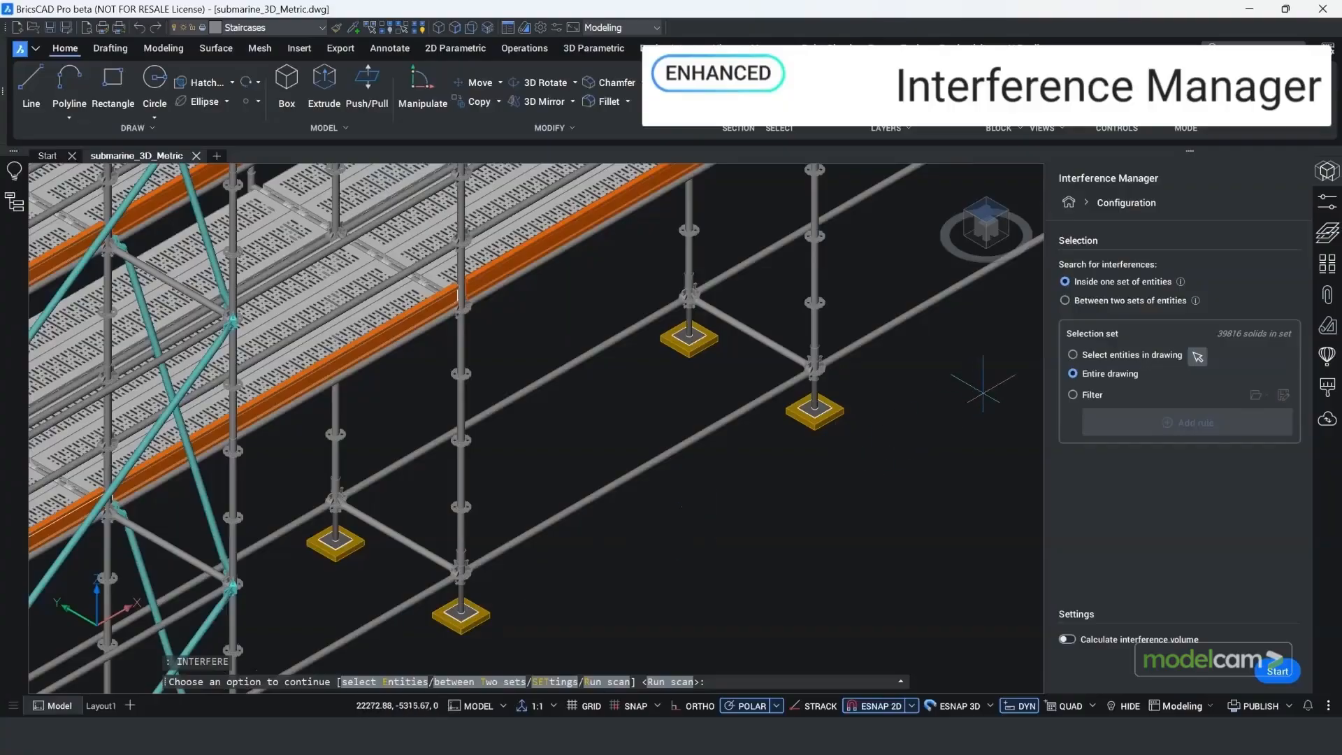
left_click(1075, 300)
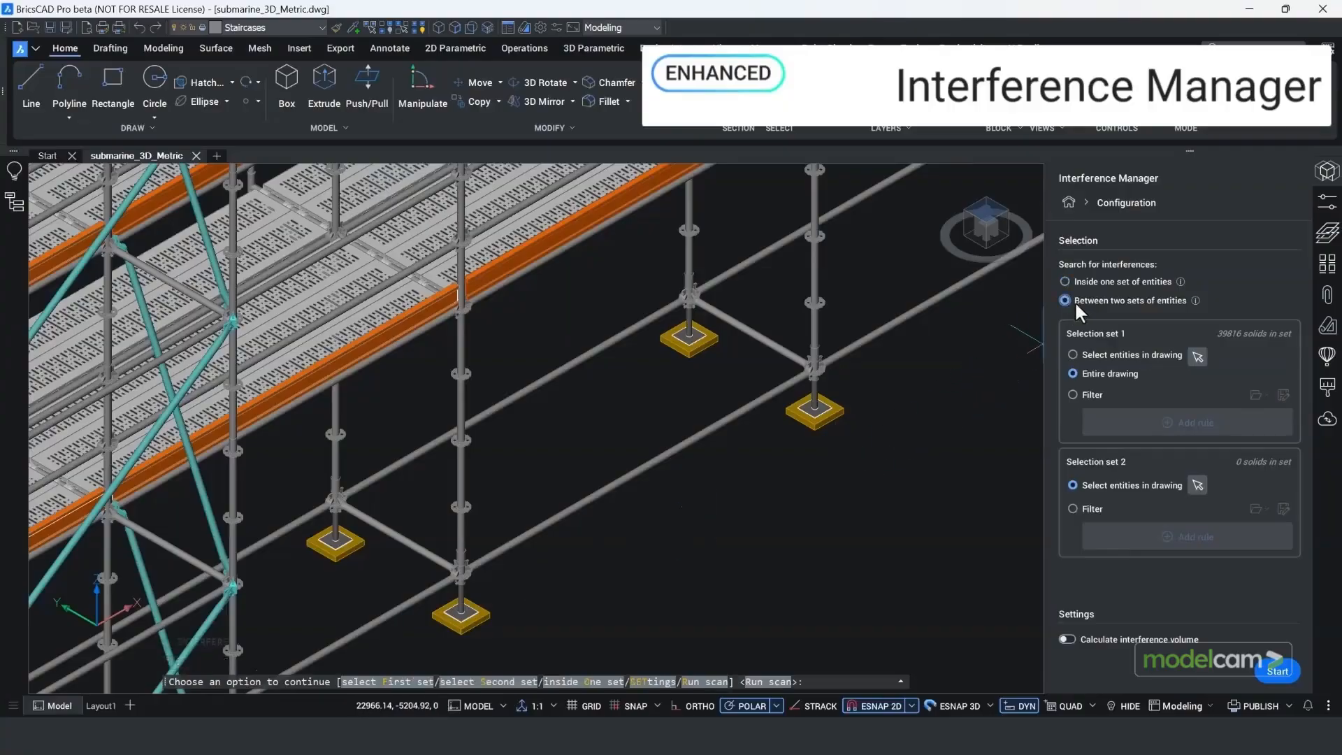
Step: Base selection set 1 on a filter and browse the General, Mass and Geometry properties available for its rule
left_click(1085, 393)
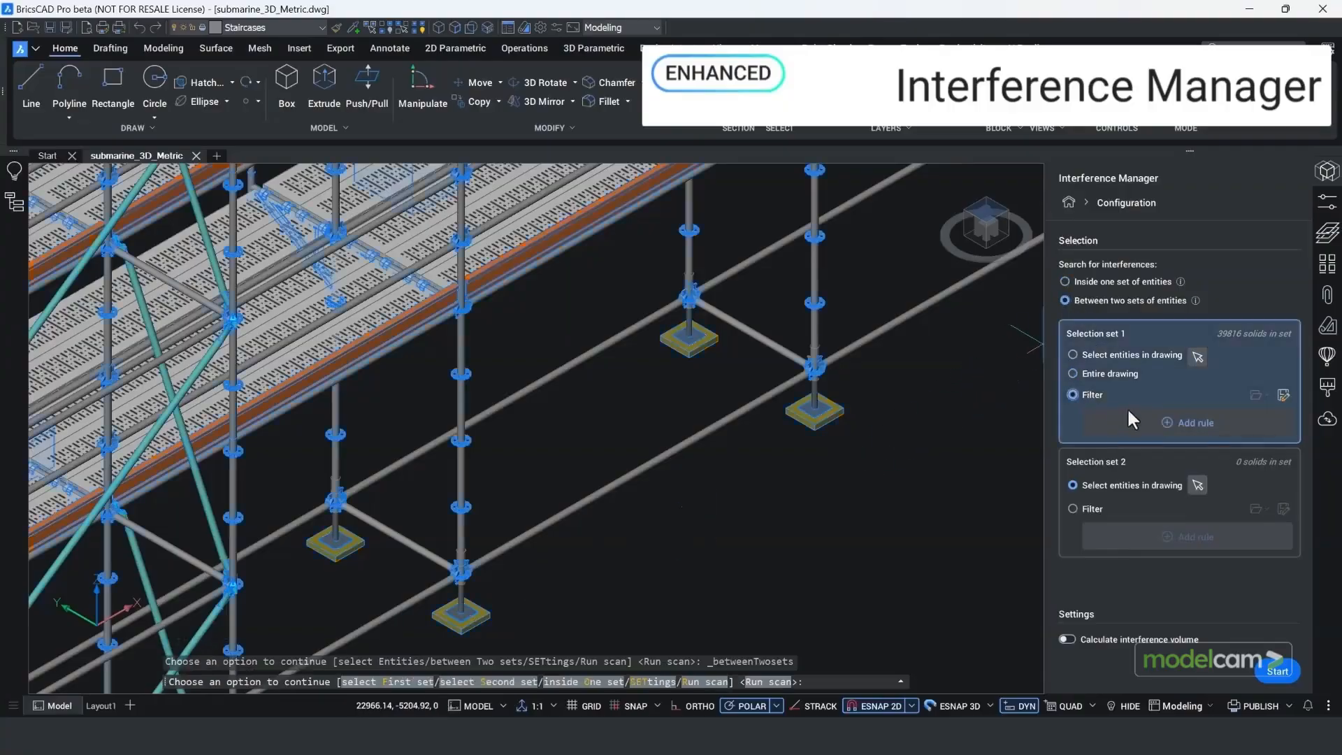
left_click(1186, 421)
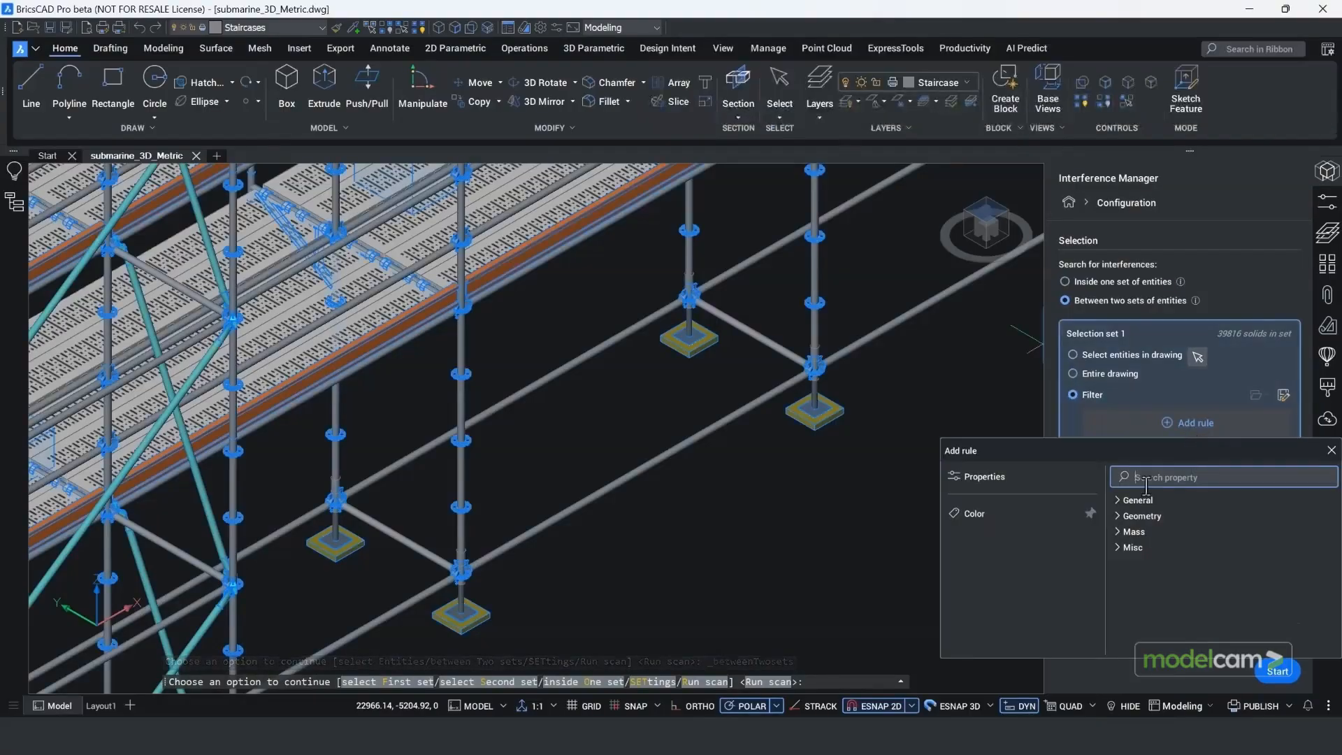
left_click(1119, 499)
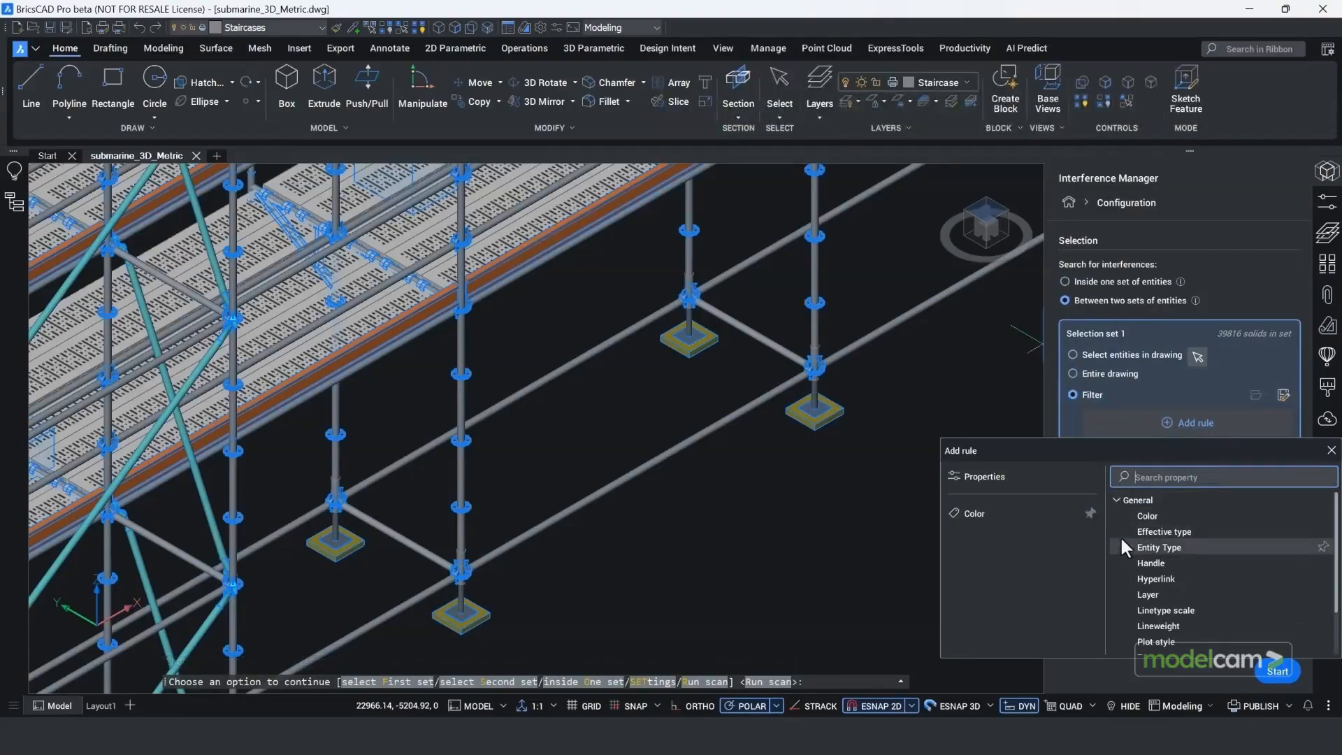
left_click(1118, 499)
left_click(1117, 530)
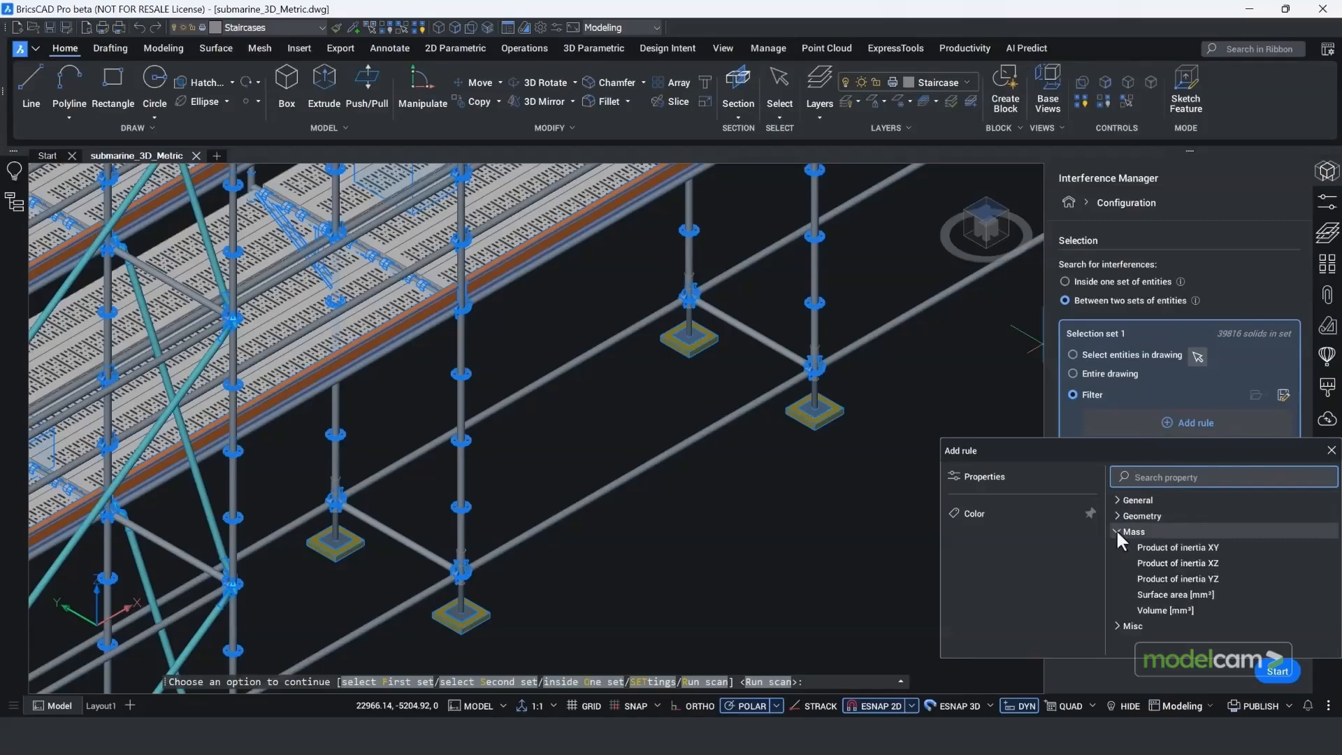
left_click(1117, 530)
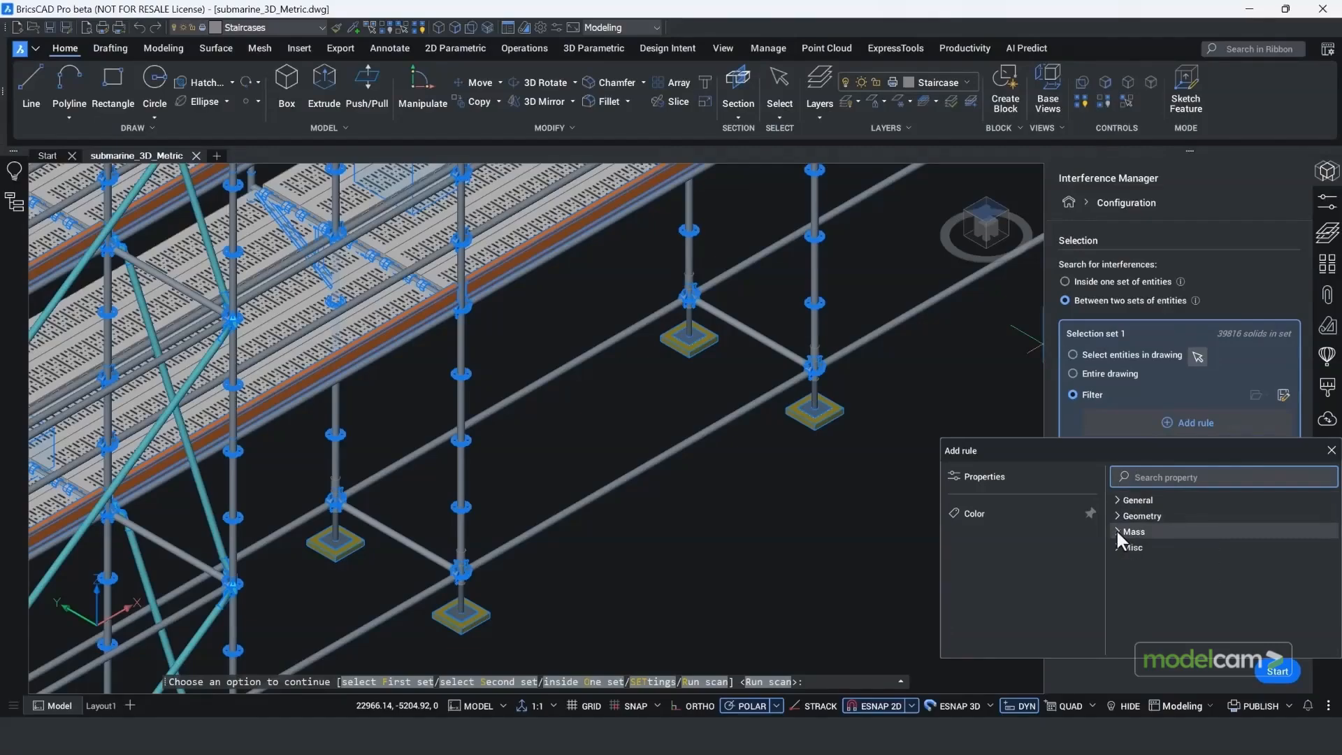
left_click(1116, 515)
left_click(1117, 515)
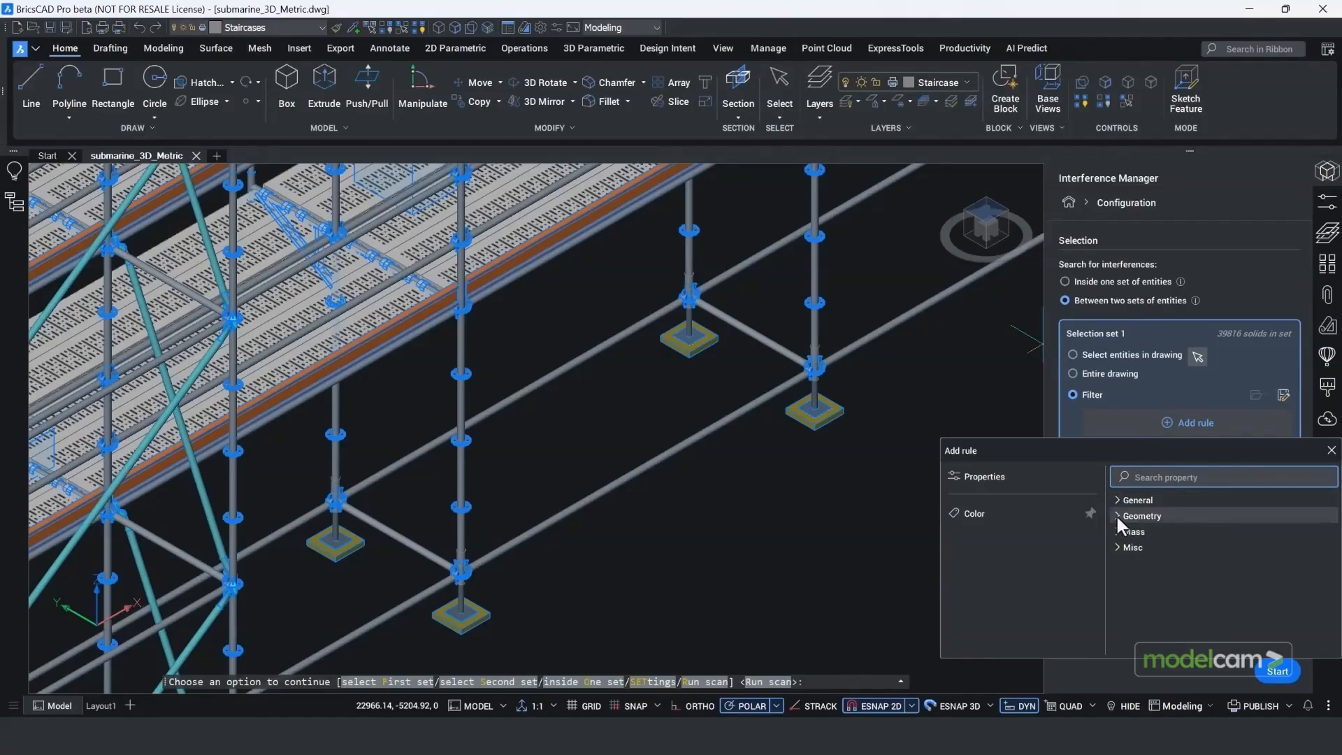
Step: Add the filter rule "Layer is Steel foot plate" to selection set 1
left_click(1118, 499)
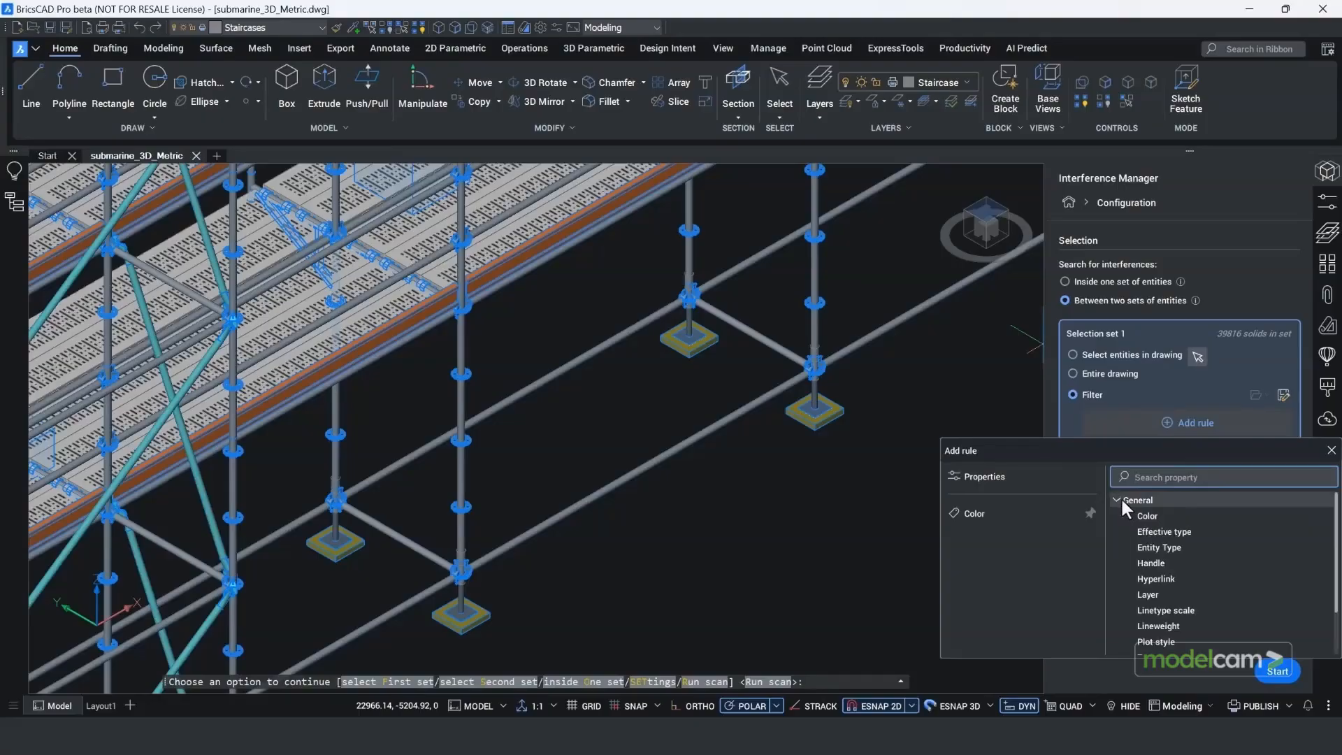
left_click(1149, 594)
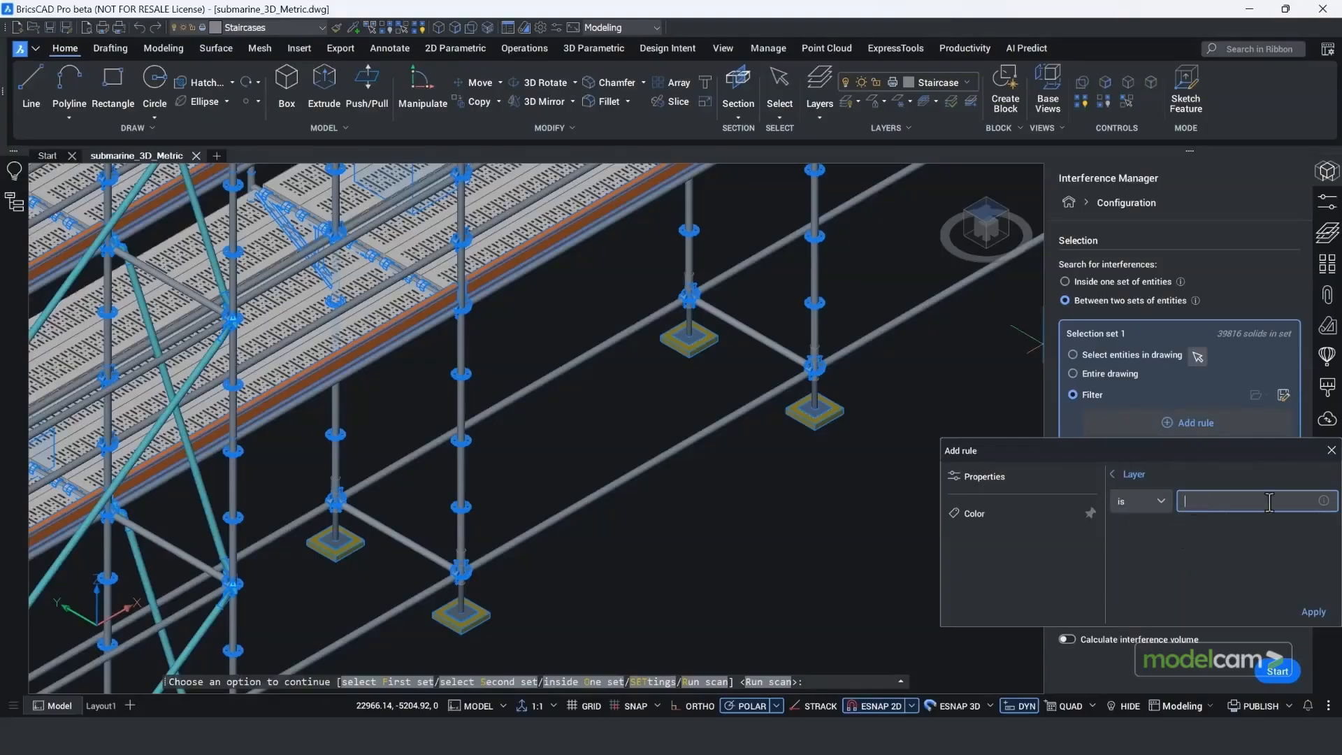
type("Steel foot plate")
left_click(1313, 612)
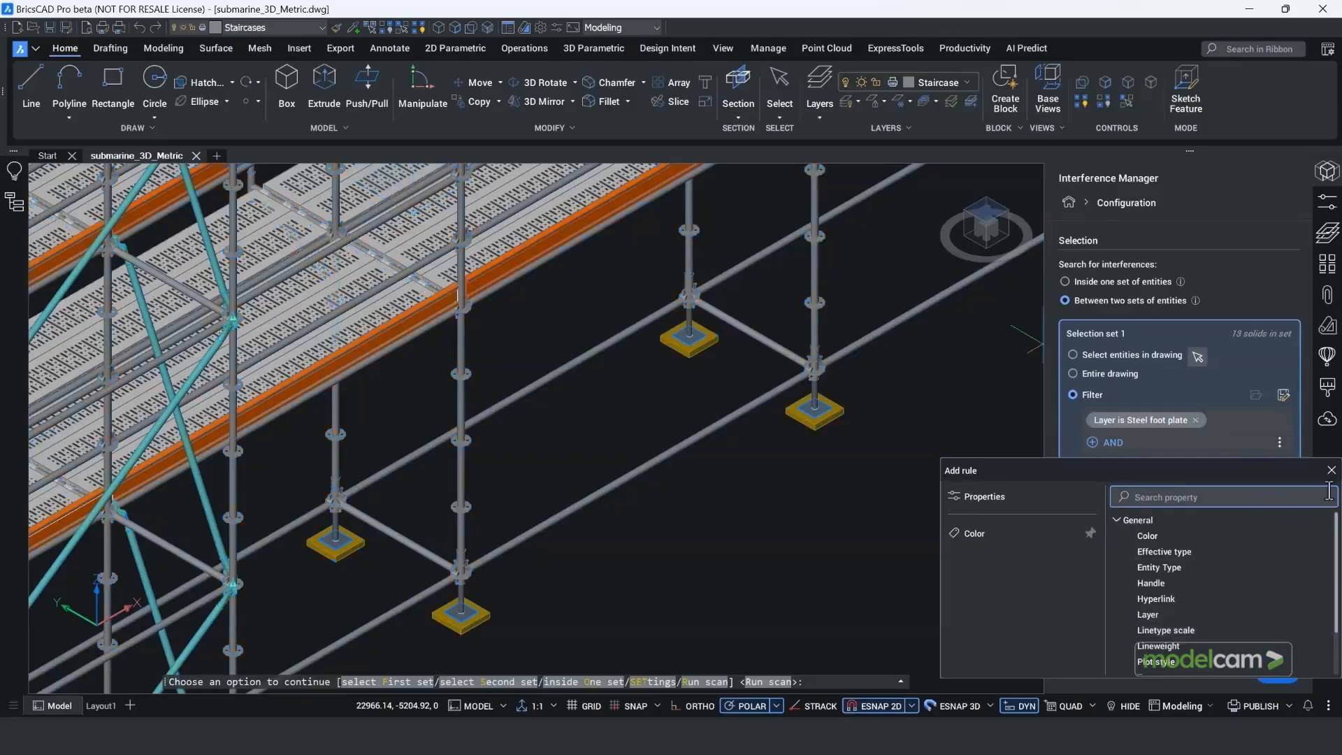
left_click(1330, 471)
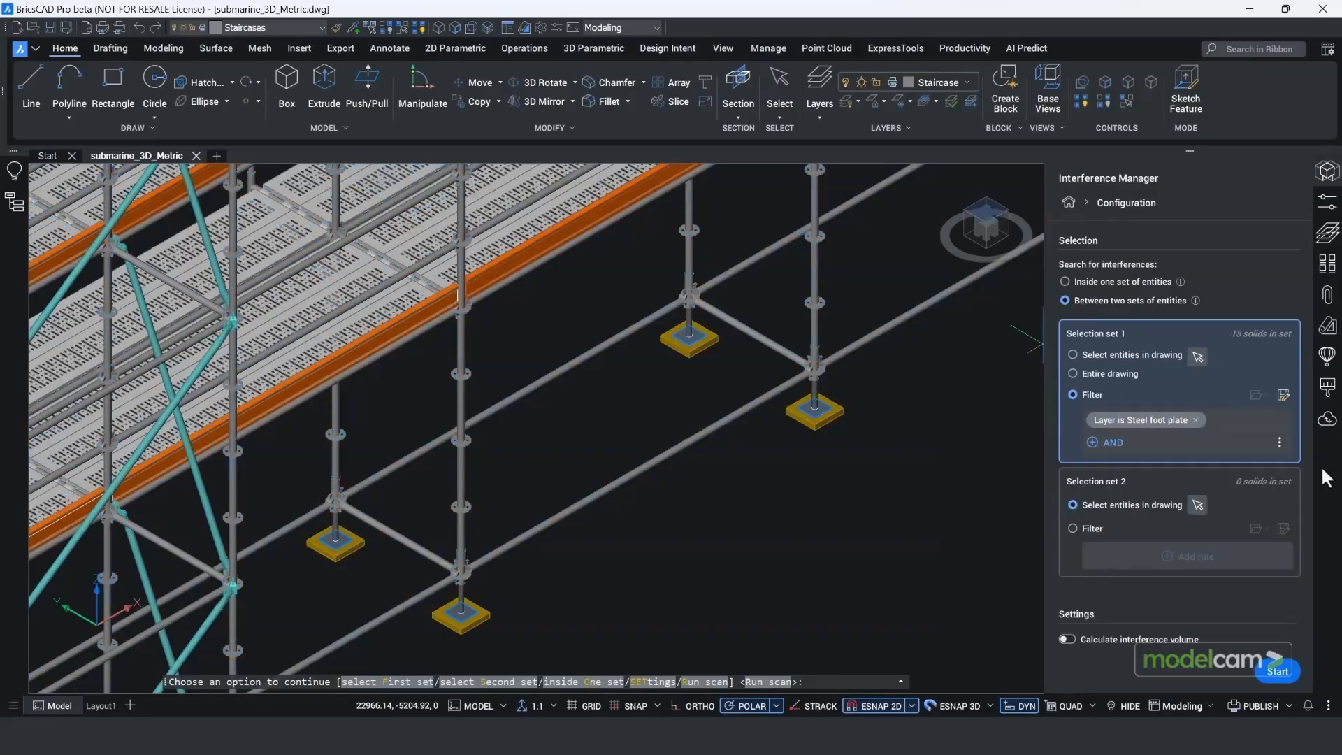
Step: Save the filter of selection set 1 under the name "Steel foot plate"
left_click(1283, 394)
left_click(640, 360)
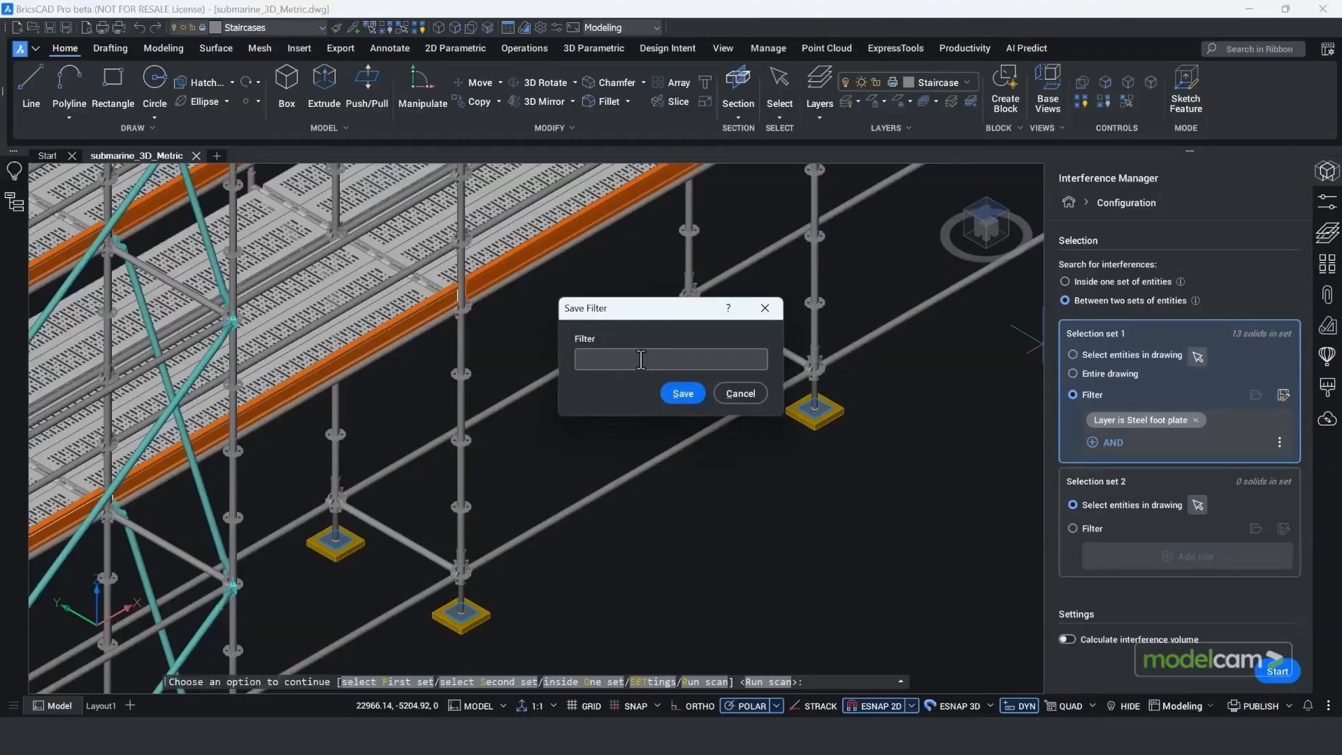
type("Steel foot plate")
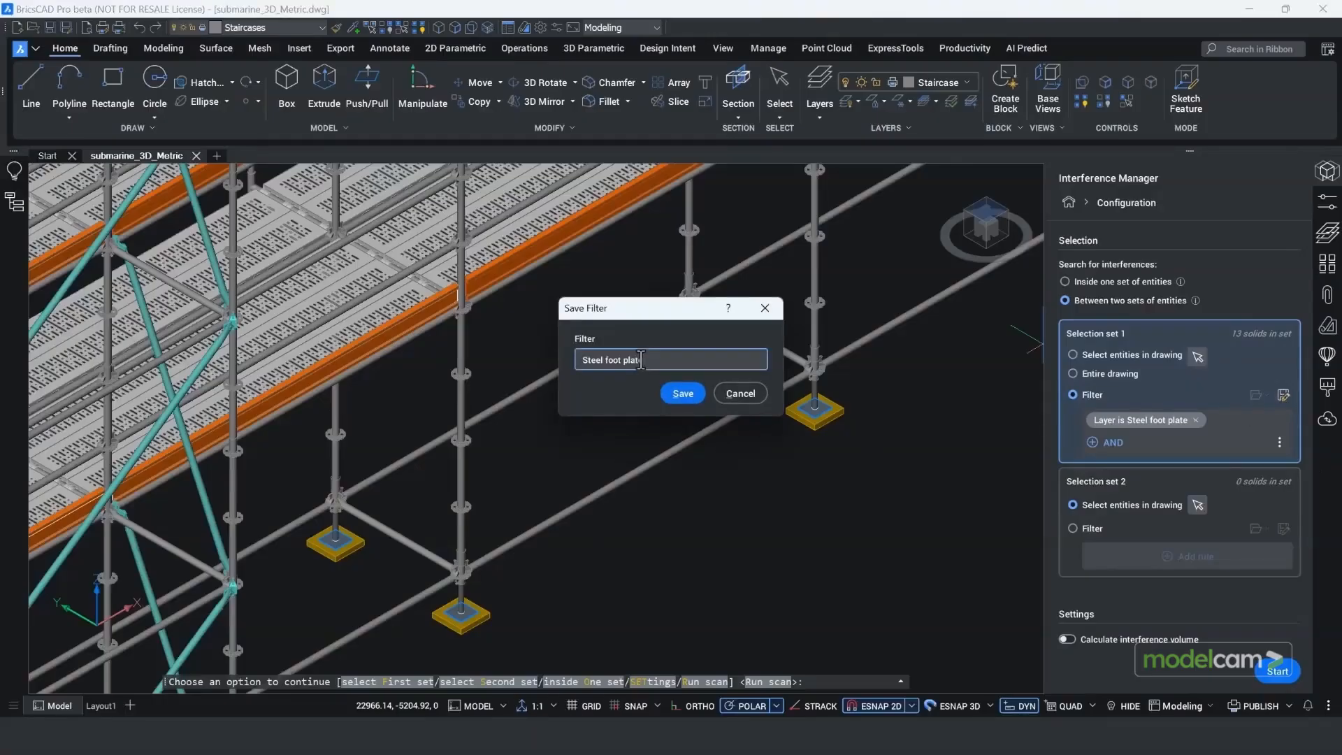
left_click(669, 393)
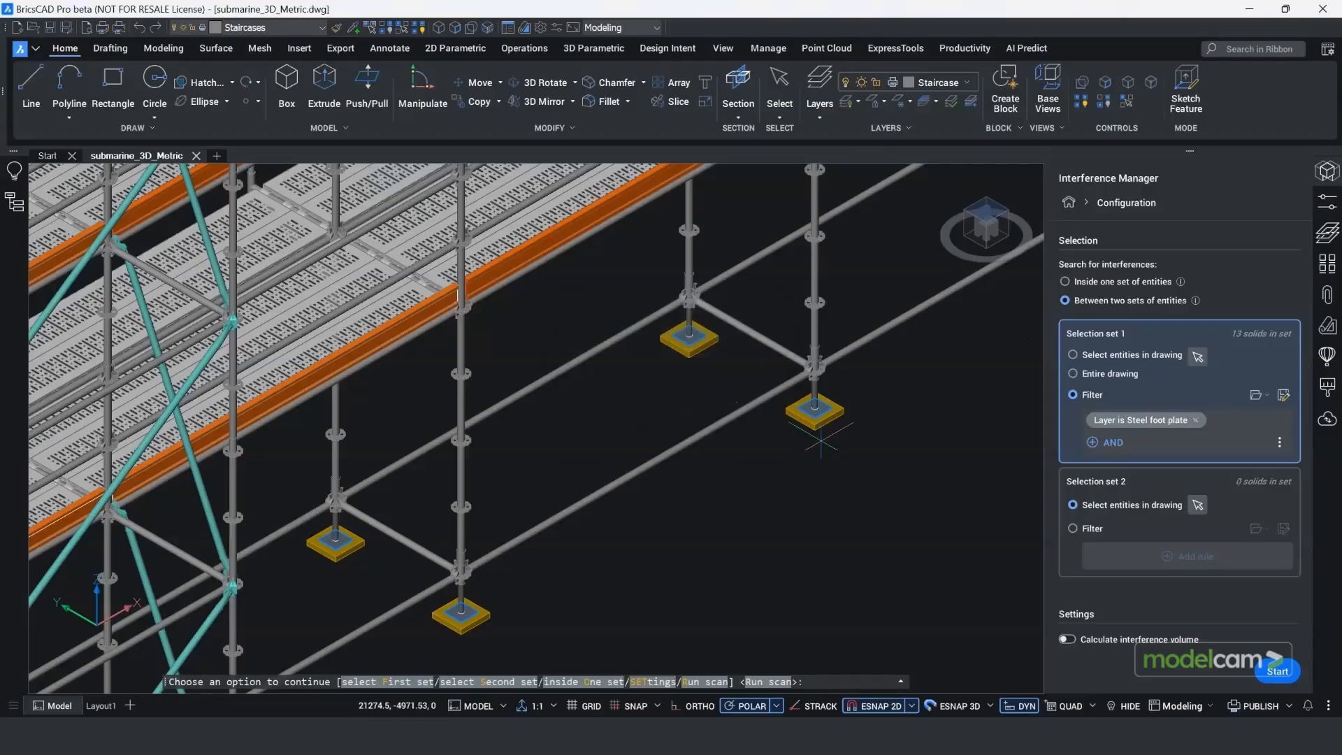
Step: Base selection set 2 on a filter with the rule "Layer is Wooden foot plate"
left_click(1073, 528)
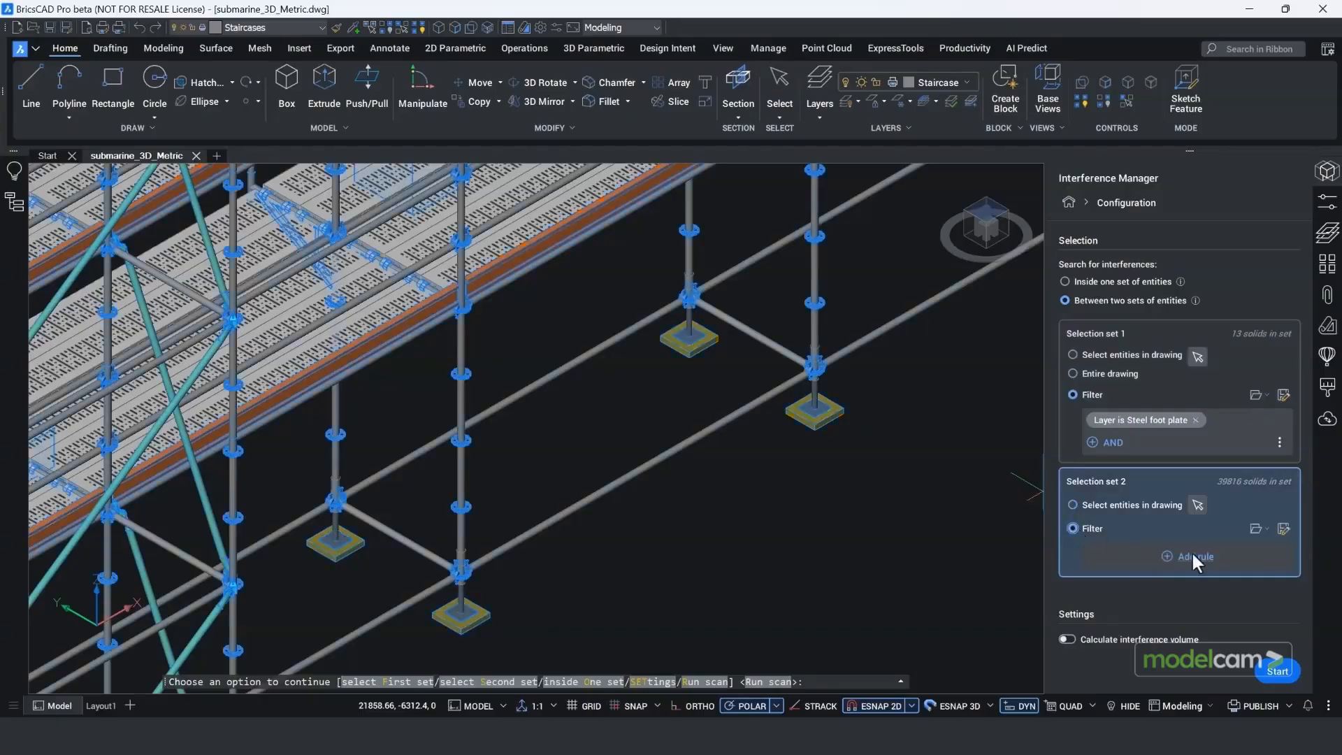
left_click(1194, 557)
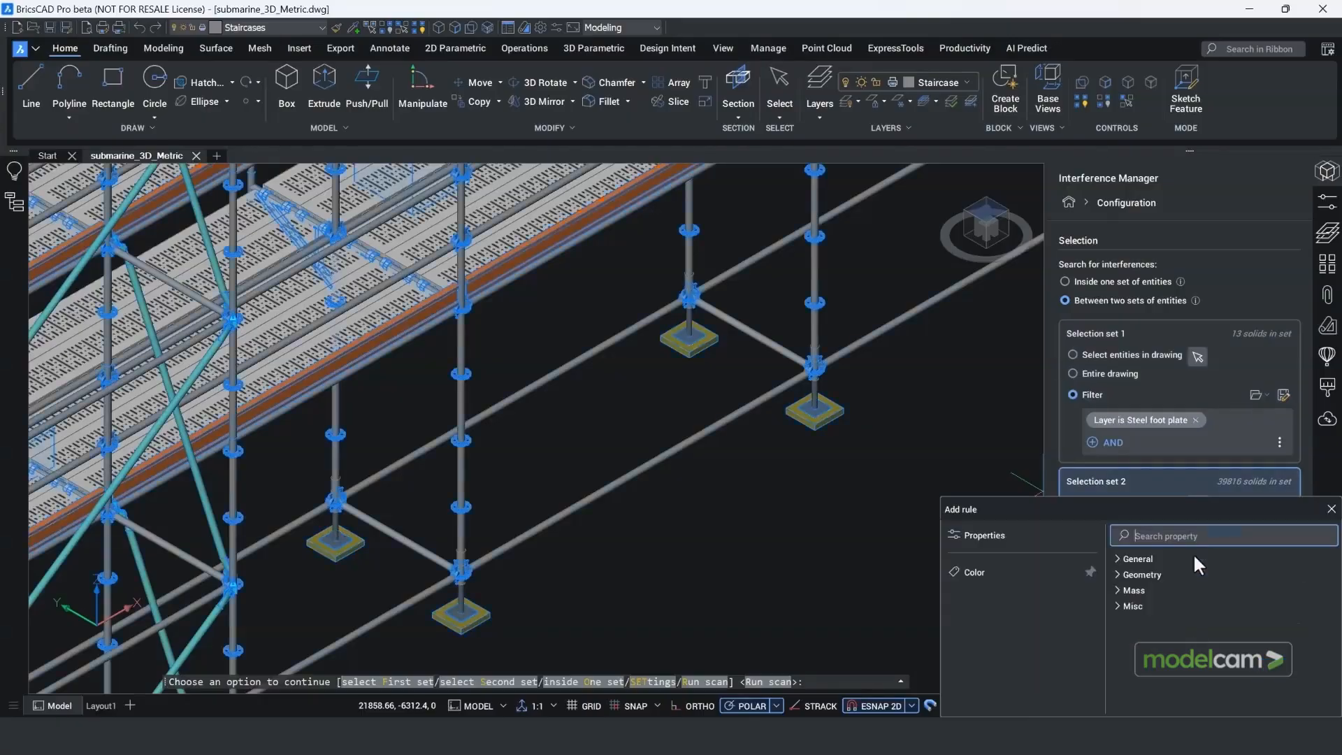
left_click(1115, 557)
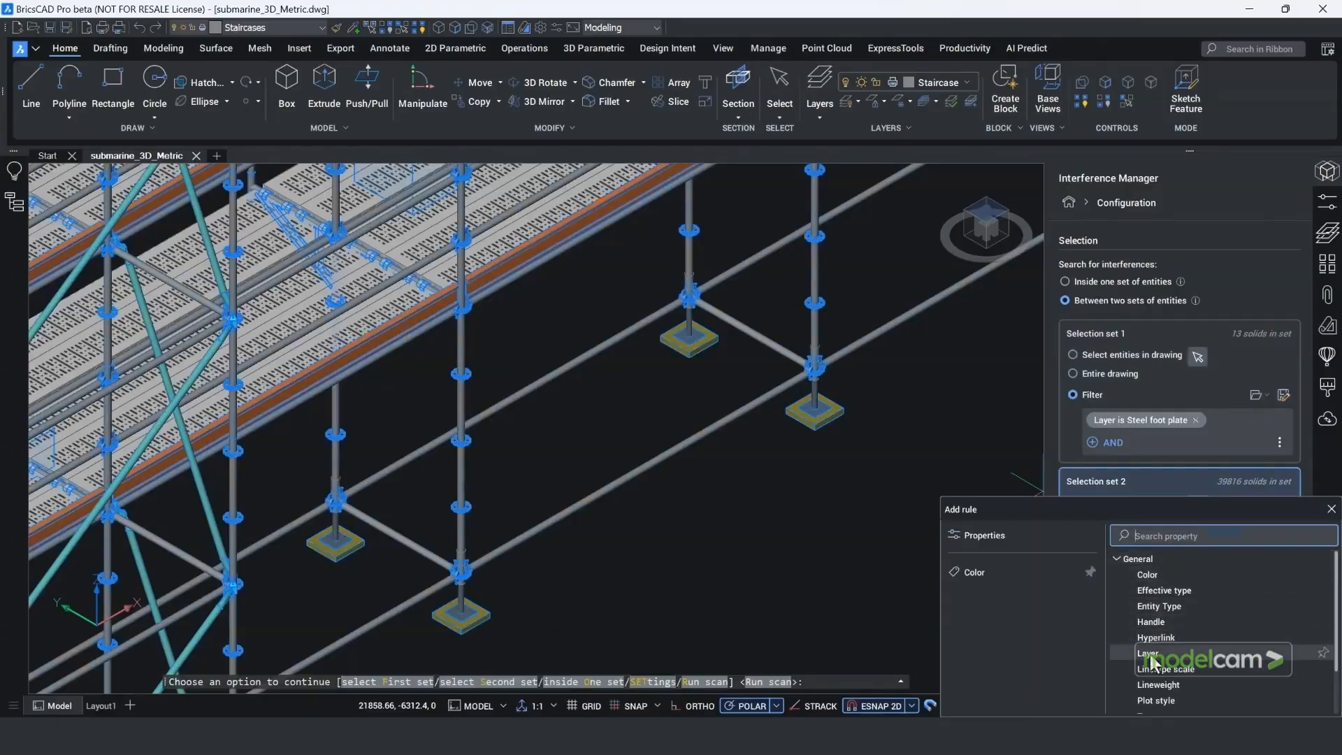
left_click(1155, 623)
type("Wo")
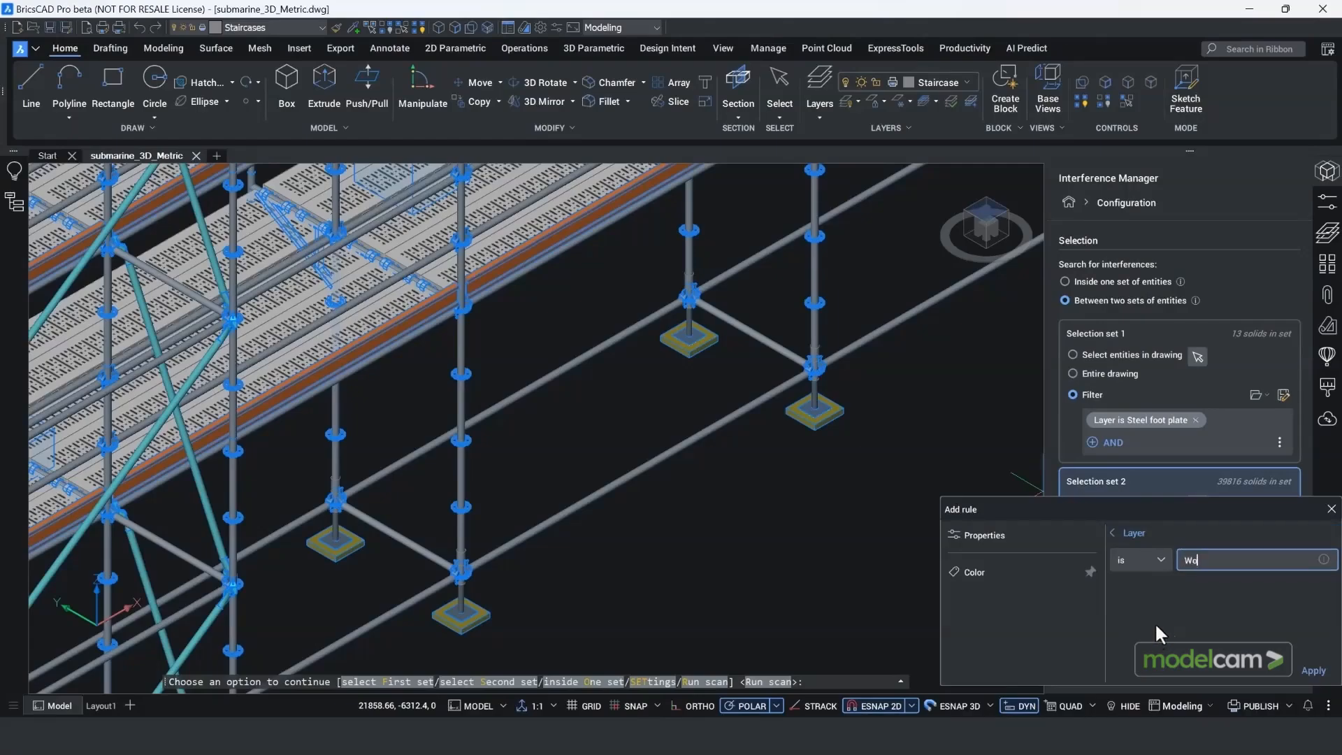
type("oden foot plate")
left_click(1313, 672)
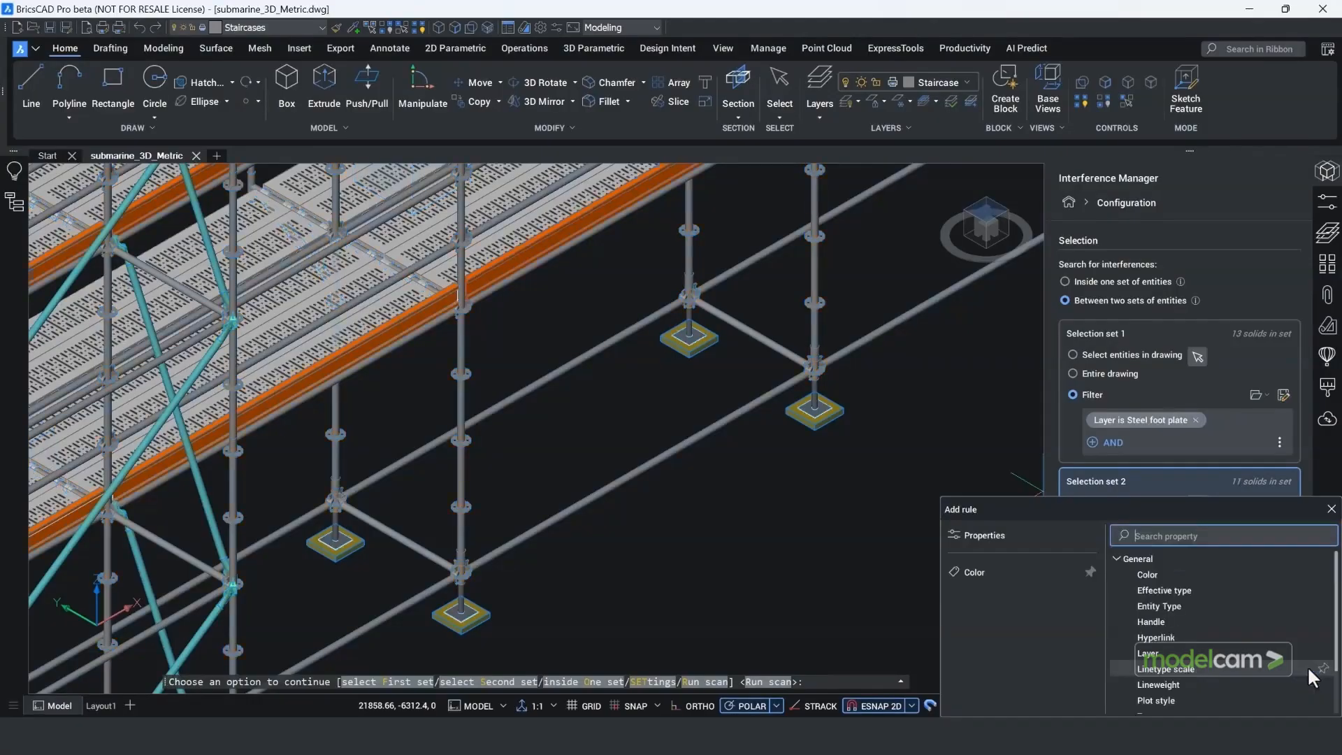
left_click(1331, 509)
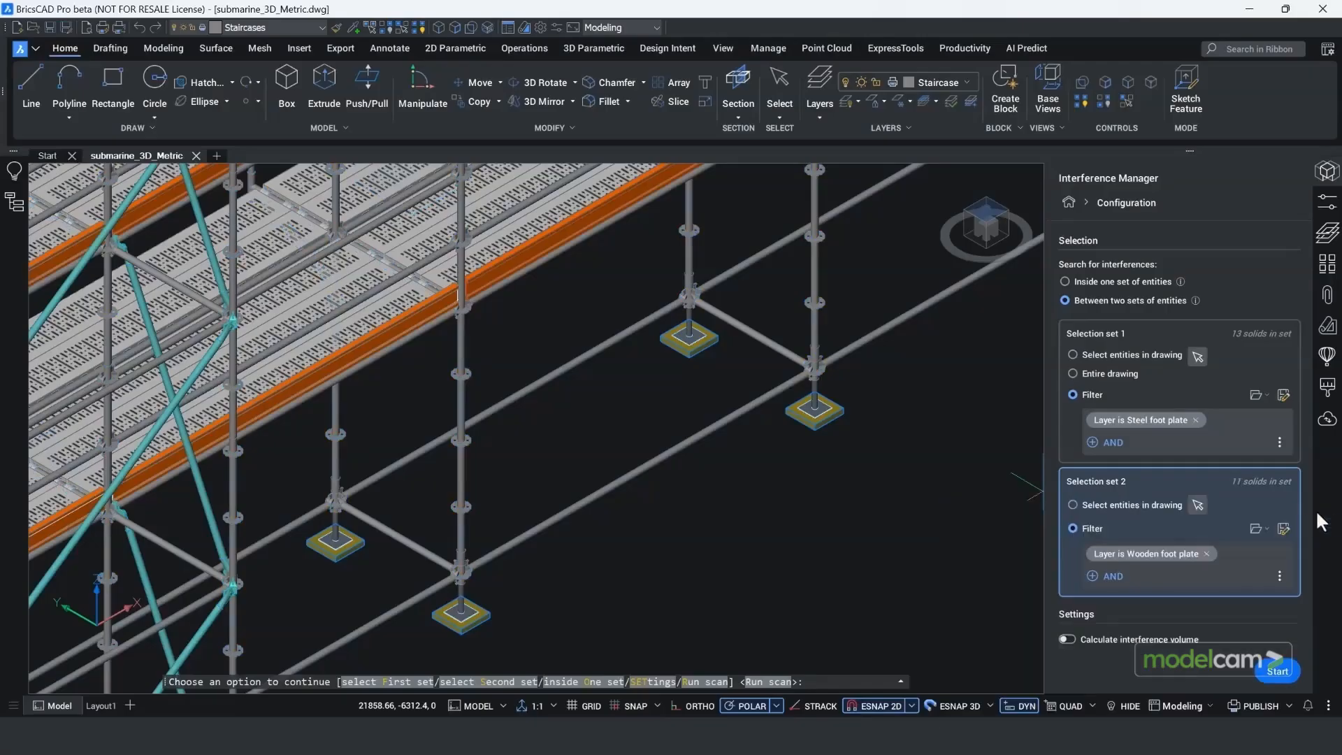
Step: Save the filter of selection set 2 under the name "Wooden foot plate"
left_click(1282, 530)
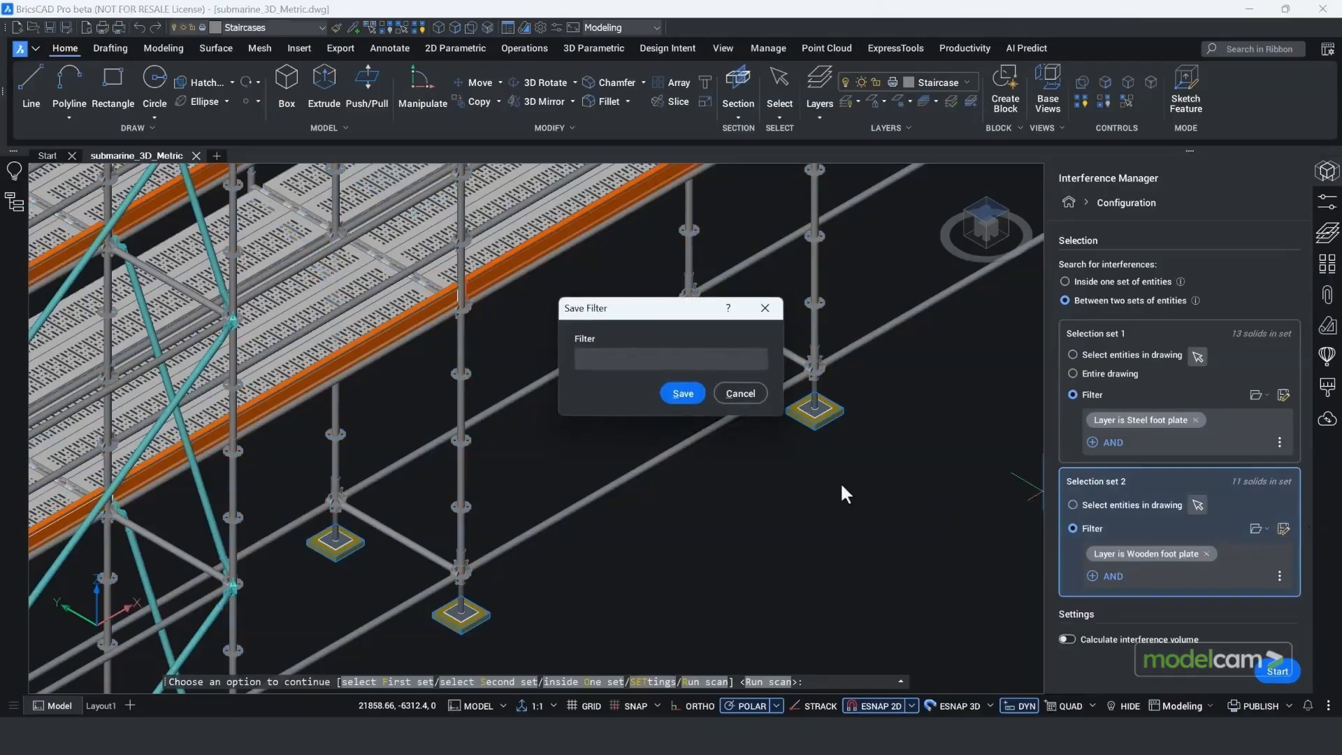
left_click(651, 361)
type("Wo")
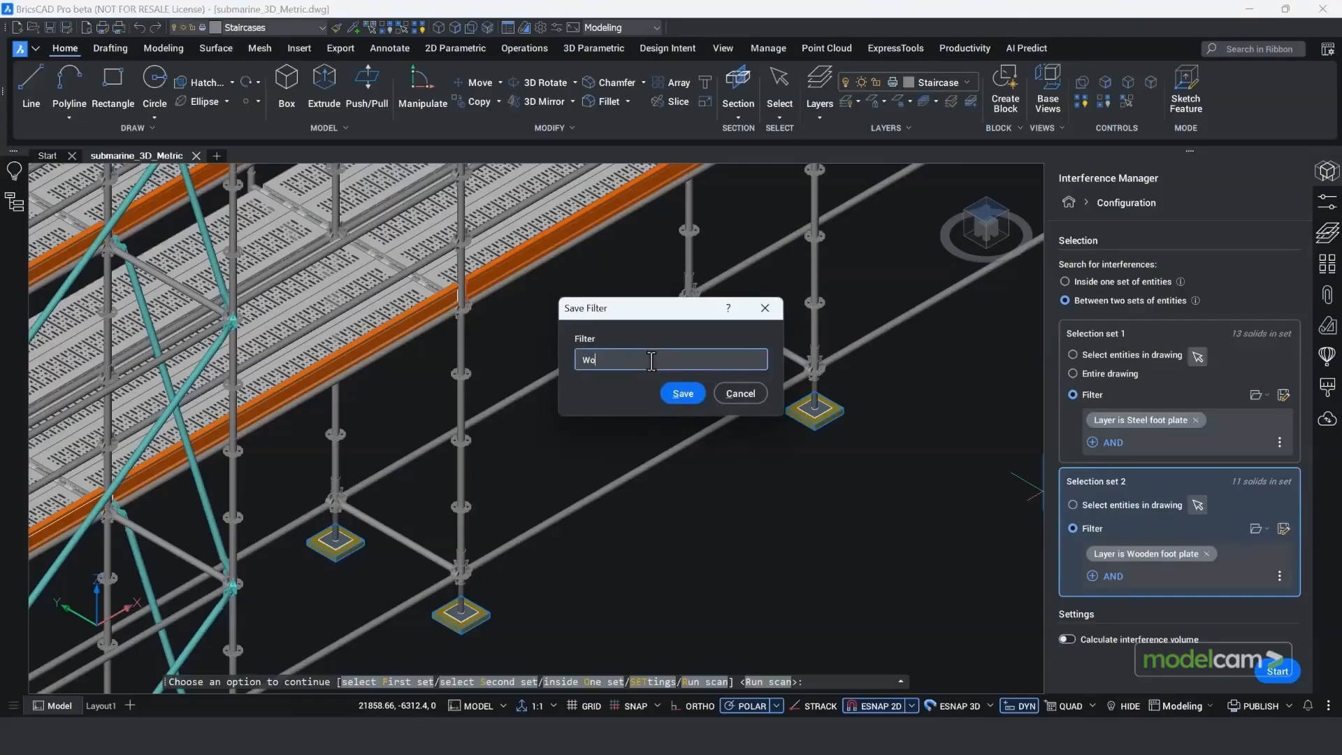
type("oden foot plate")
left_click(680, 389)
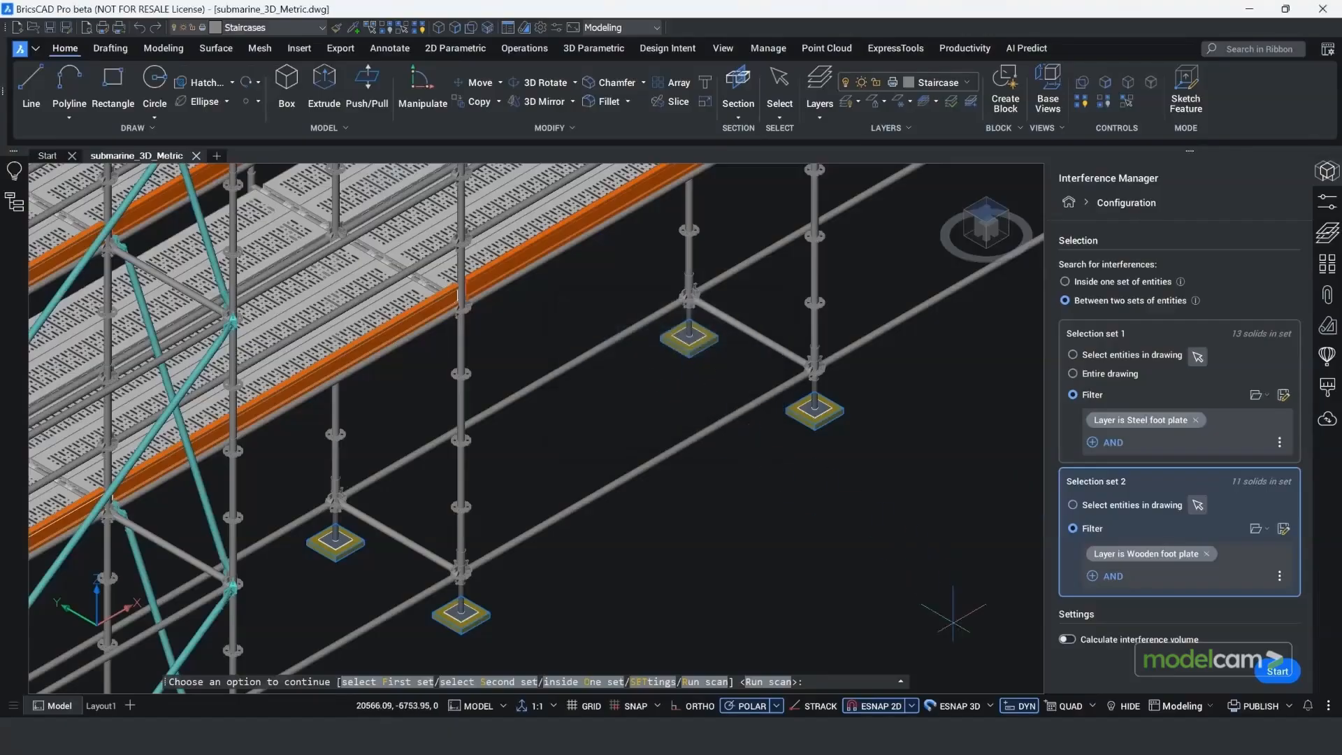
Step: Enable calculation of the interference volume and run the interference scan between the two foot plate sets
left_click(1067, 638)
left_click(1275, 671)
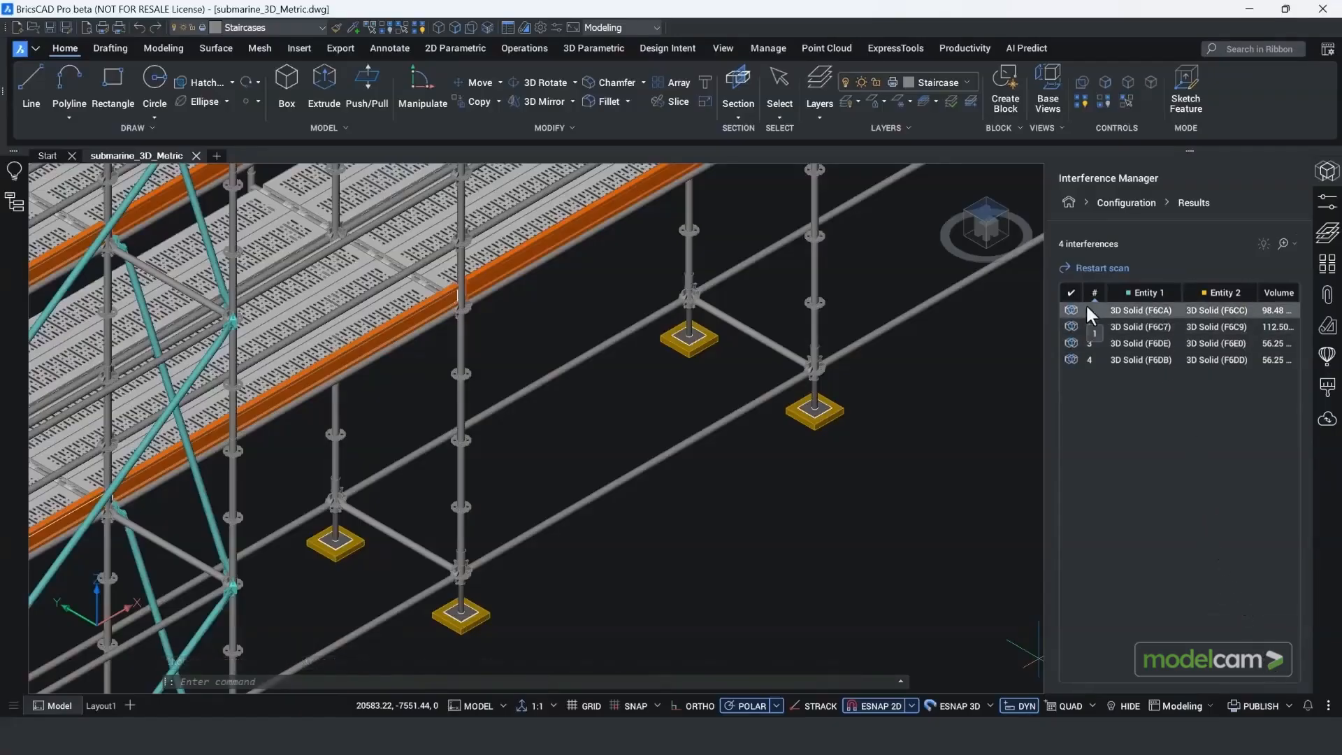
Step: Set the results to zoom automatically to interference and show the second interference in the list
left_click(1294, 242)
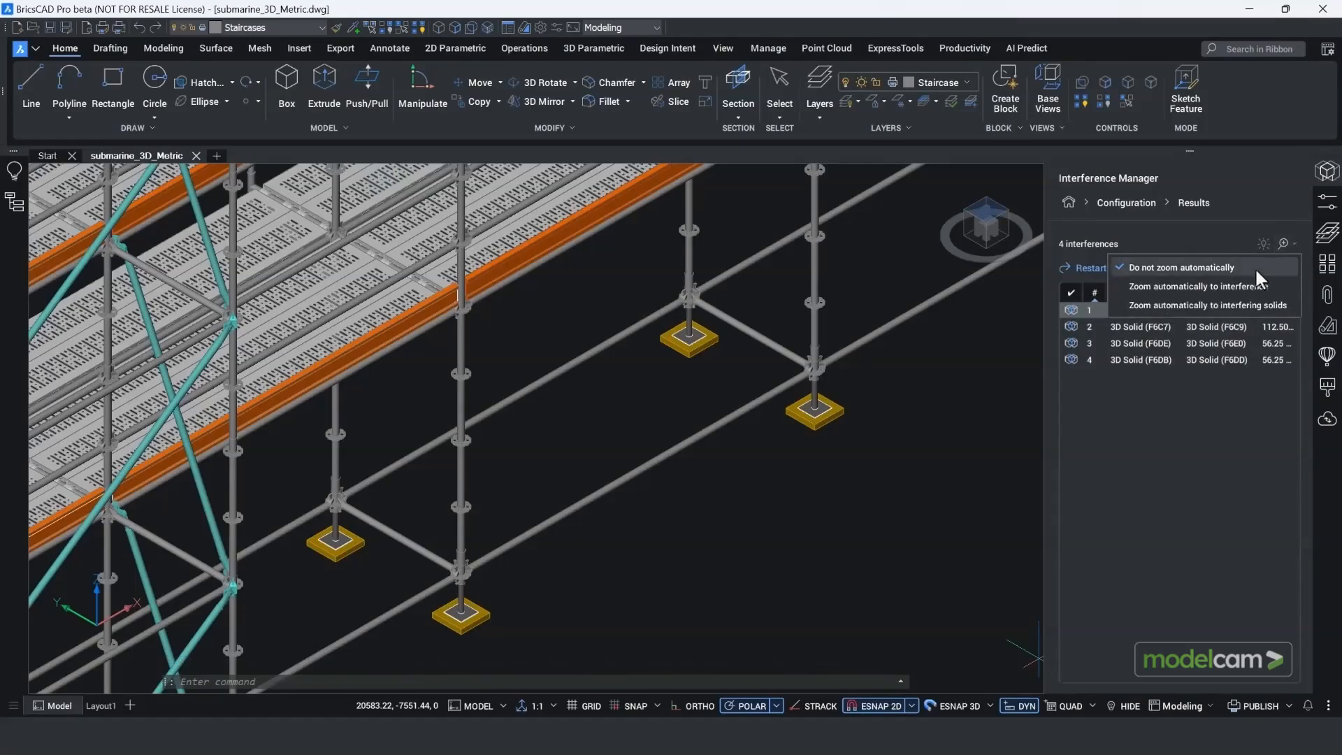
left_click(1230, 287)
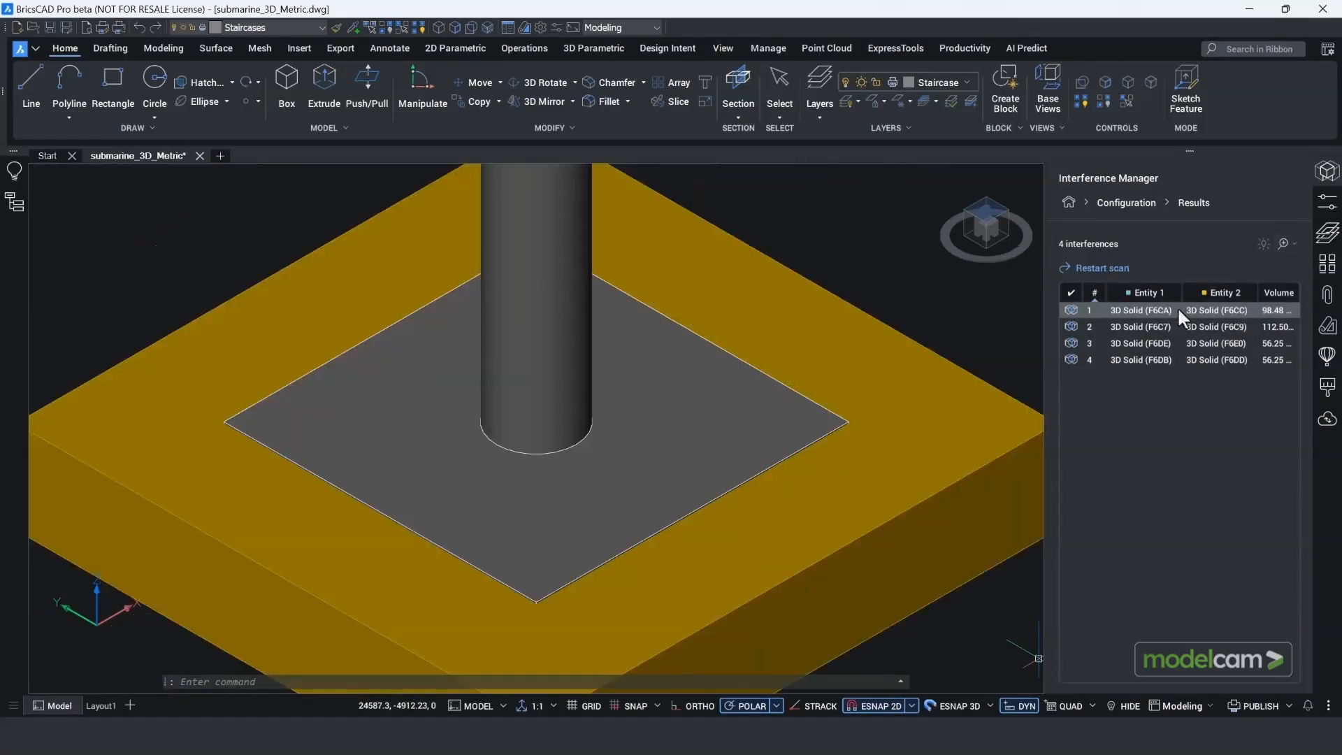
left_click(1149, 326)
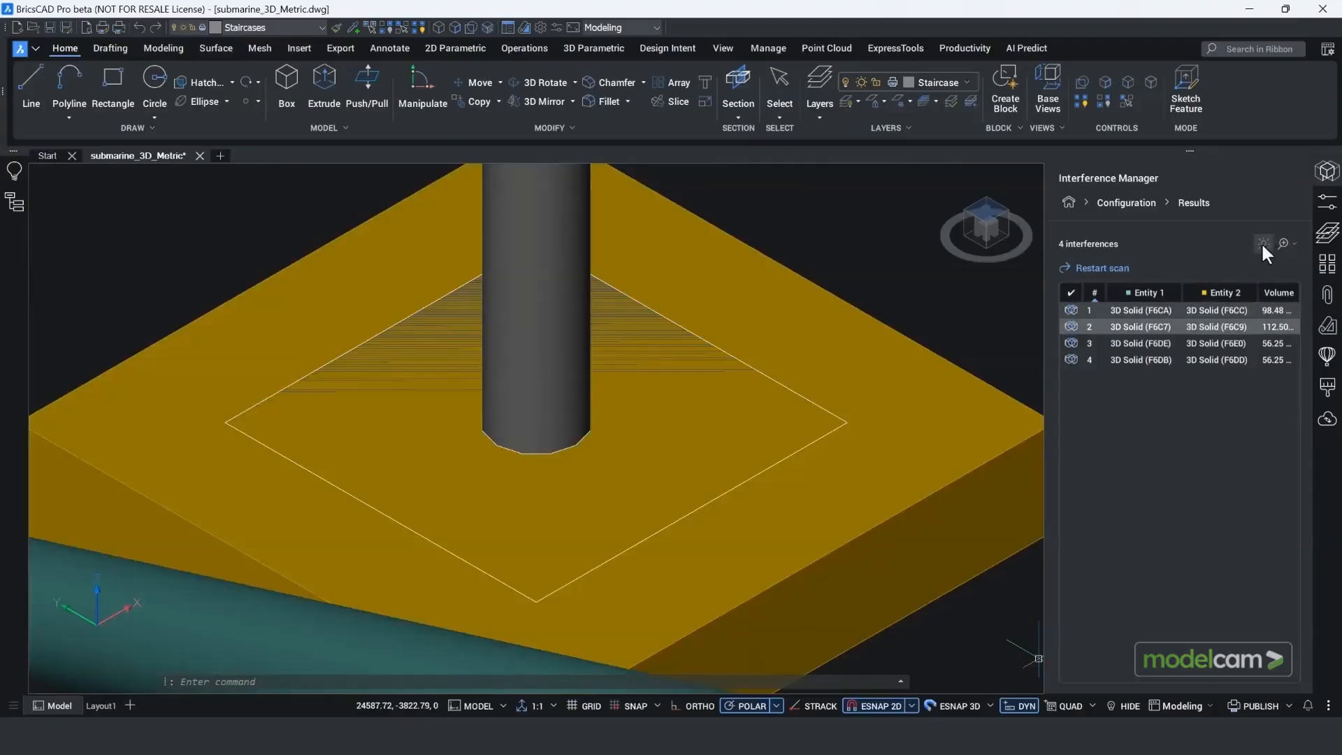
Step: Turn on interference highlighting and inspect the third and fourth interferences within the surrounding scaffolding
left_click(1262, 245)
left_click(1217, 346)
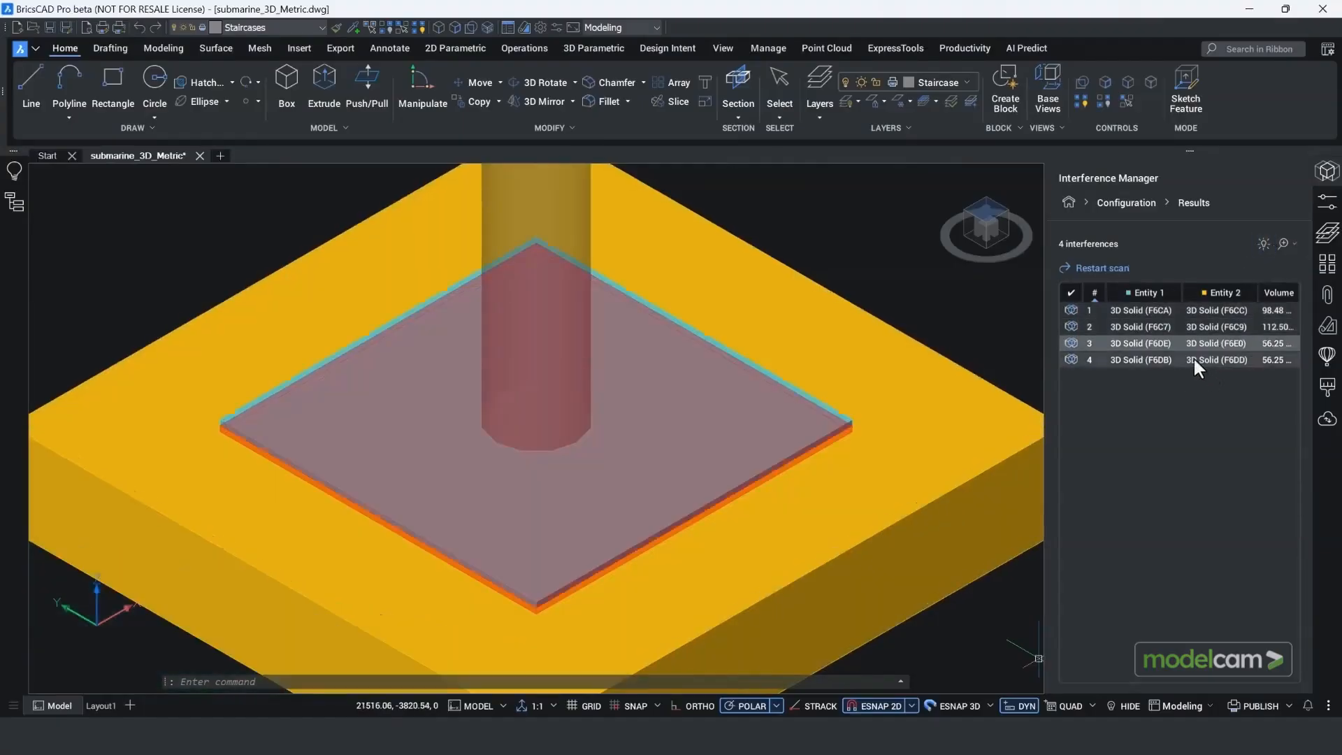
left_click(1193, 358)
scroll(916, 347, "down", 10)
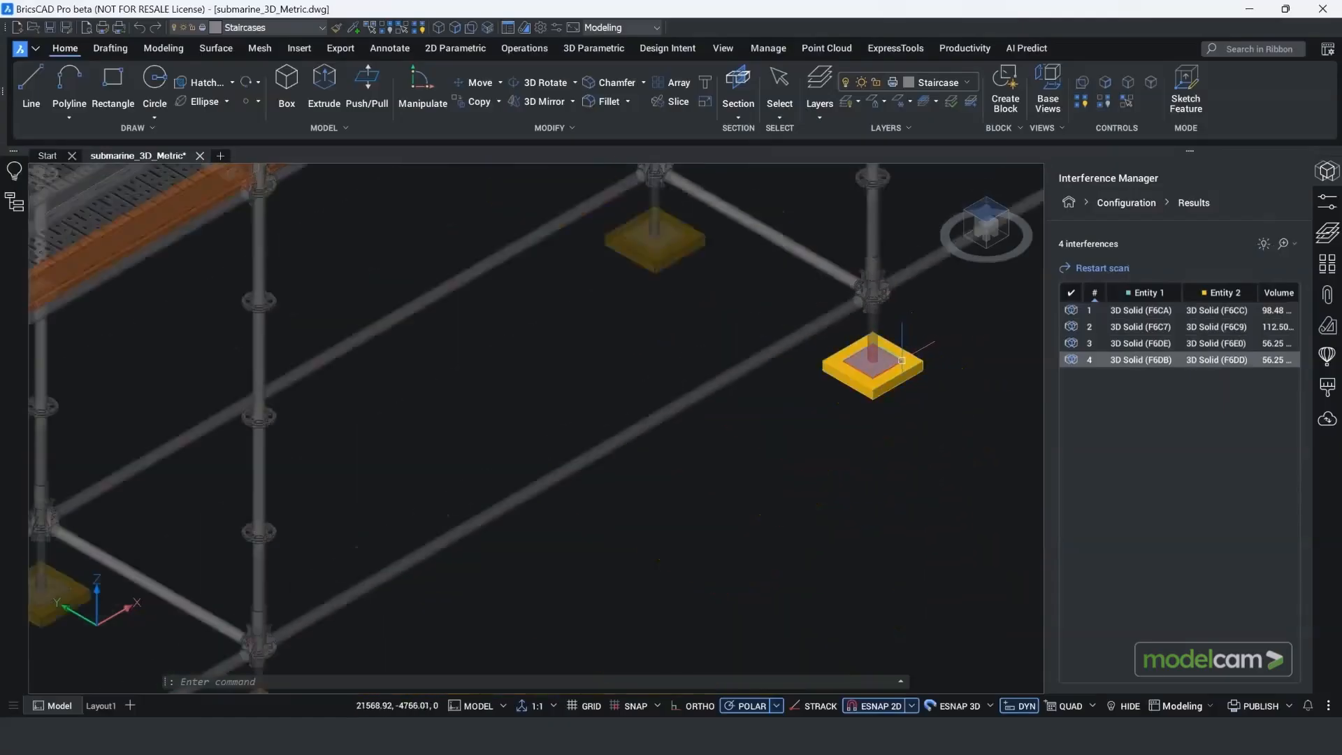
middle_click_drag(887, 420, 827, 449)
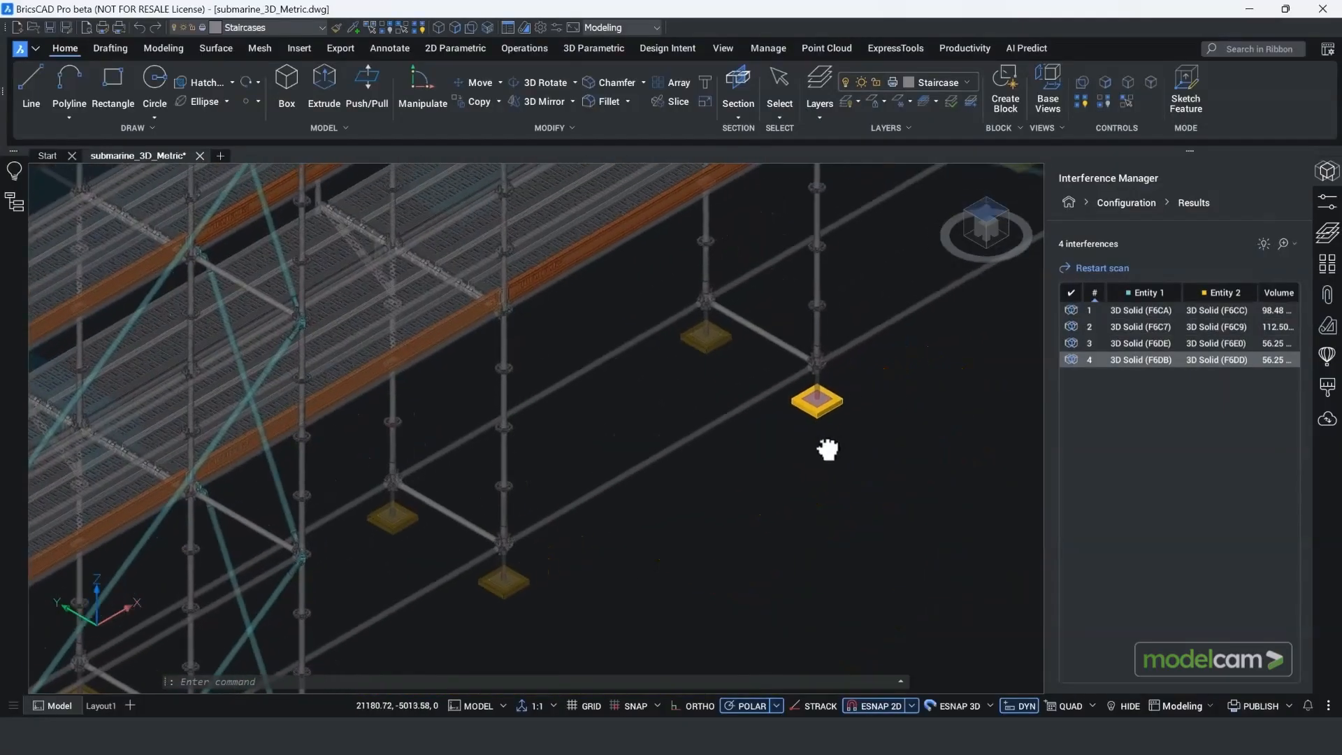
left_click(1290, 243)
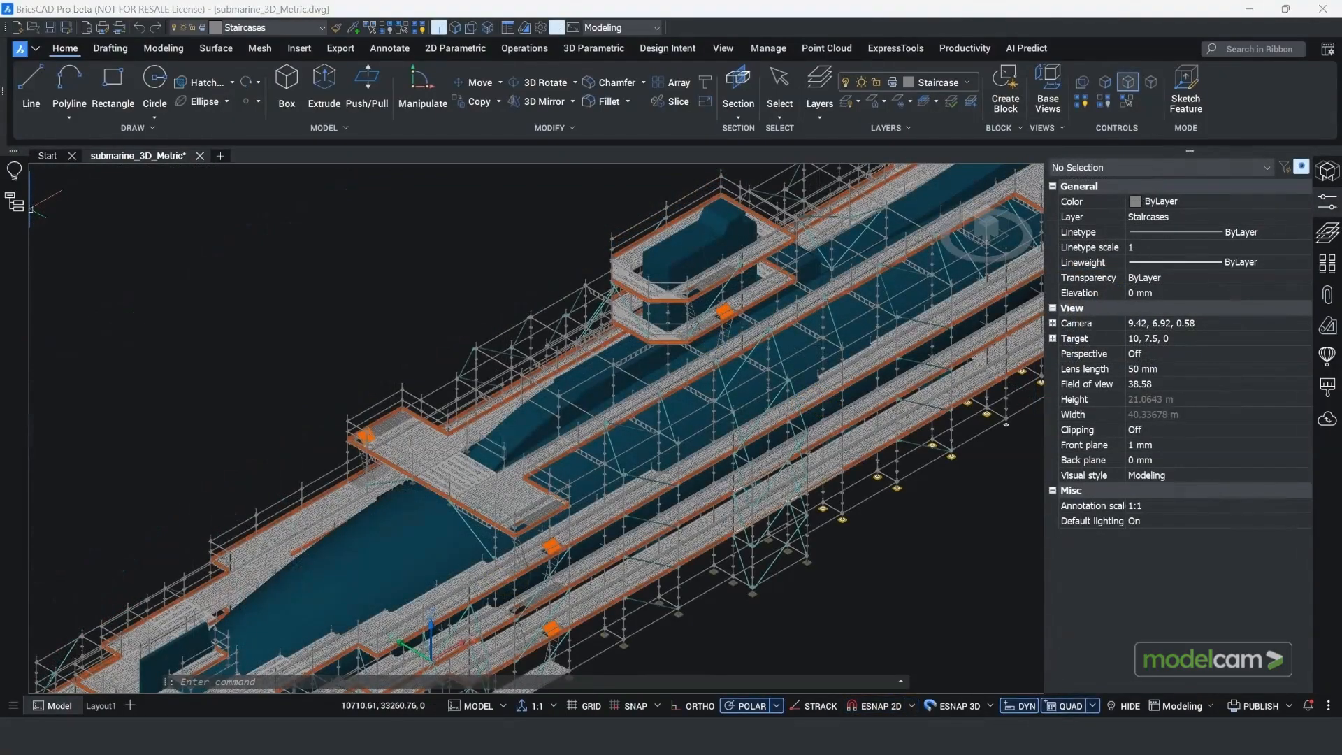
Step: Create a section plane with SECTIONPLANE, using the Orthographic option aligned to Right
type("CTION")
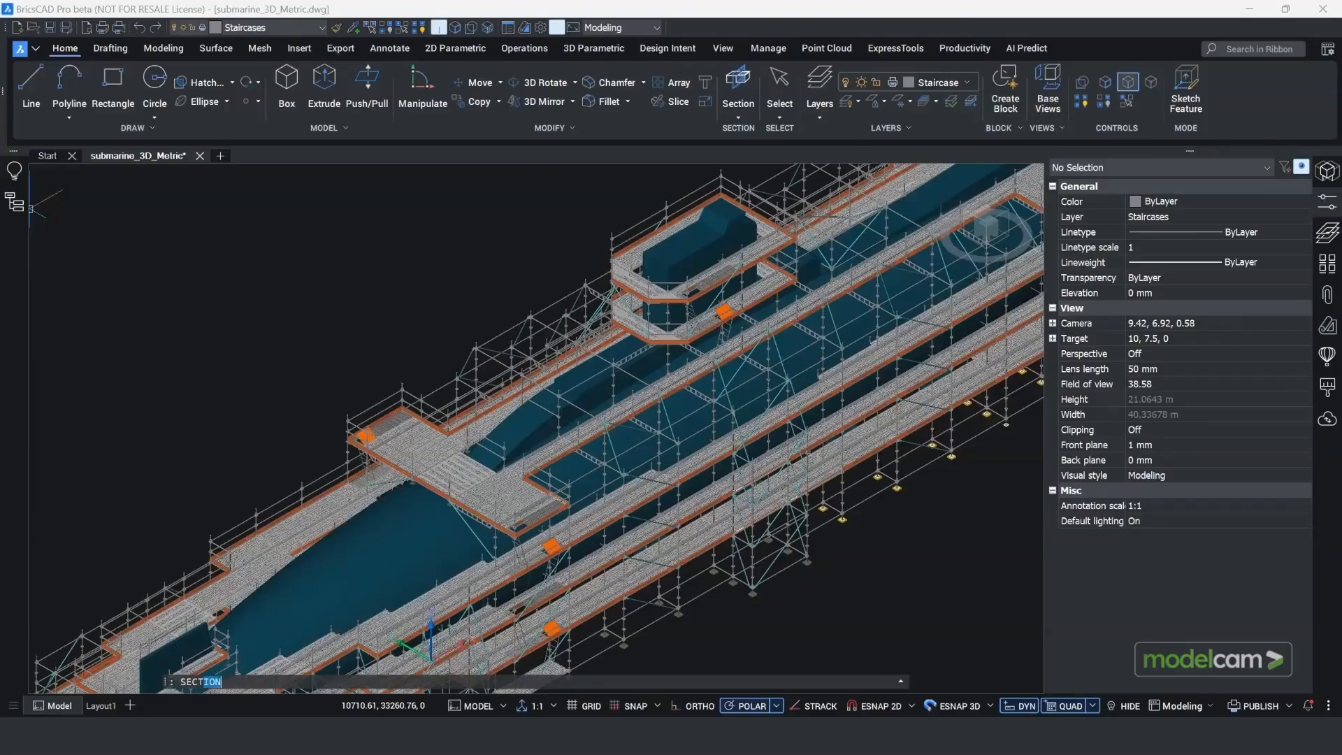
key("Down")
key("Down")
key("Down")
key("Down")
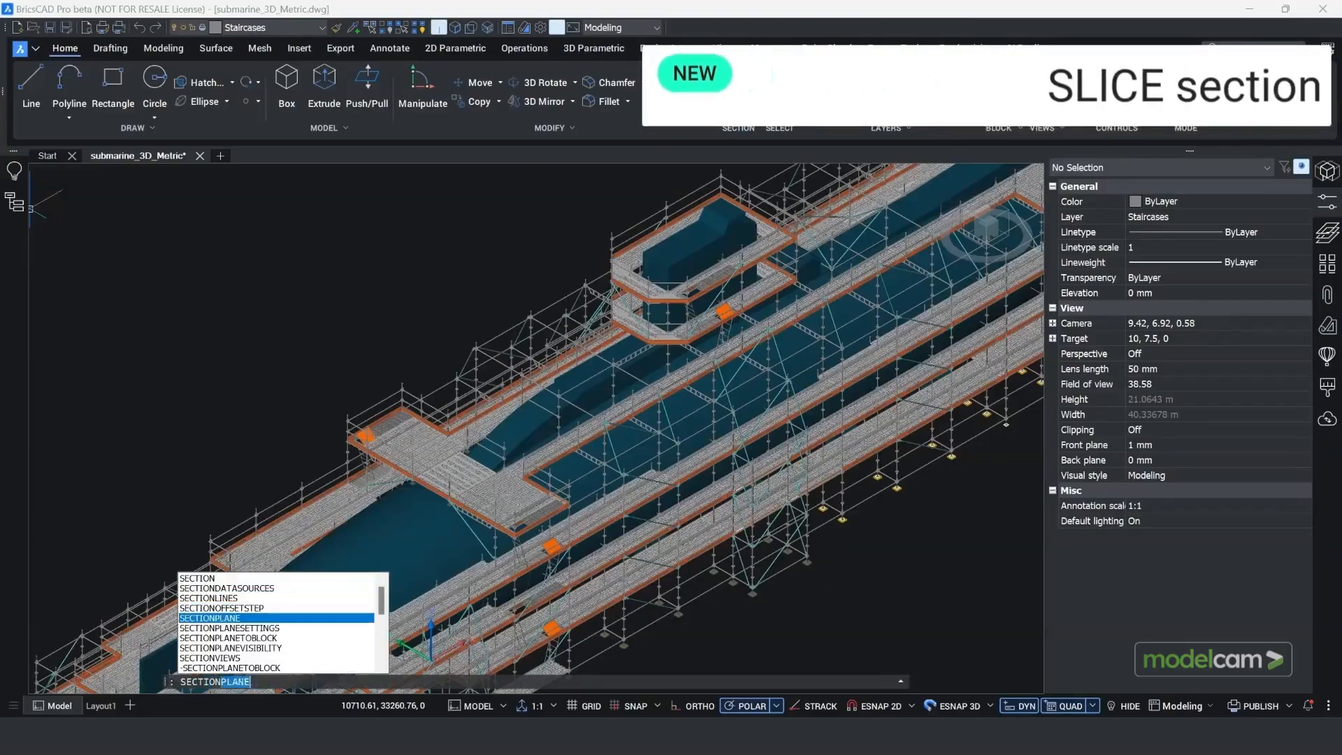
key("Return")
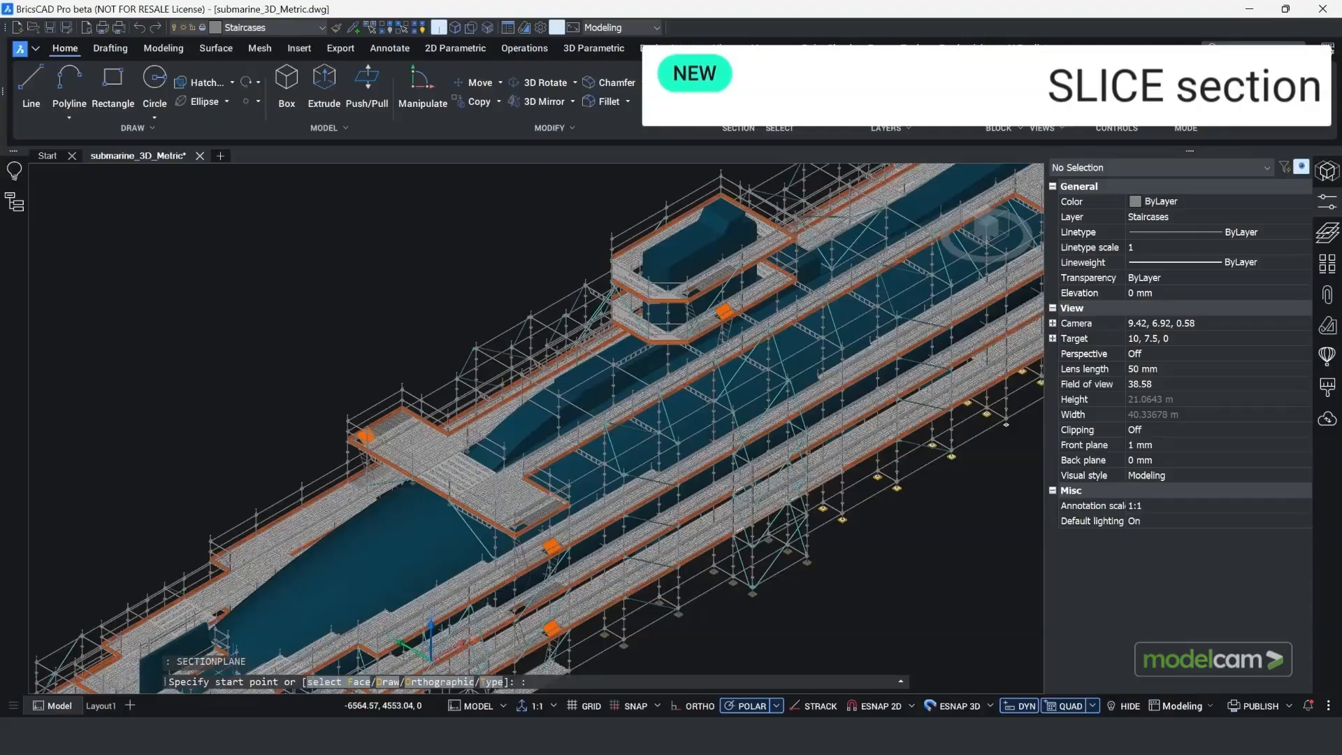
type("O")
key("Return")
type("R")
key("Return")
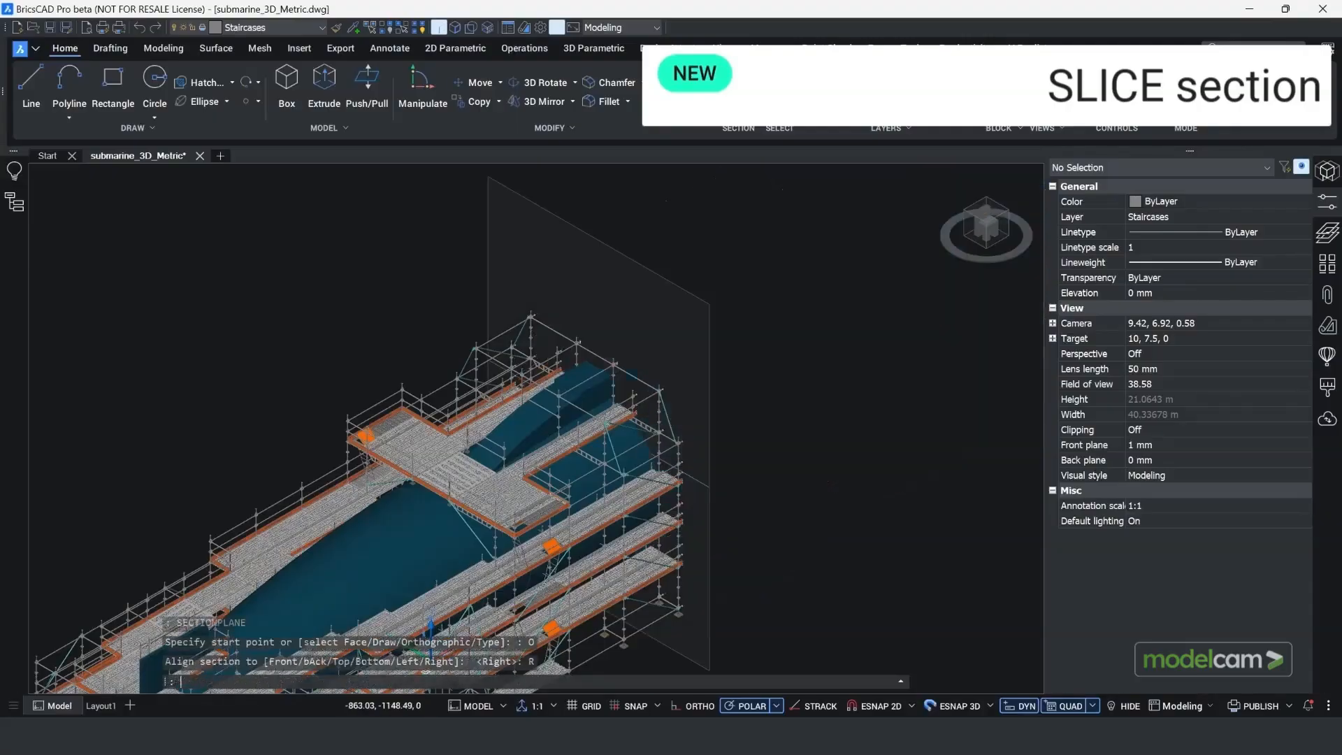
Step: Flip the direction of the section plane so the opposite part of the submarine is clipped
left_click(702, 487)
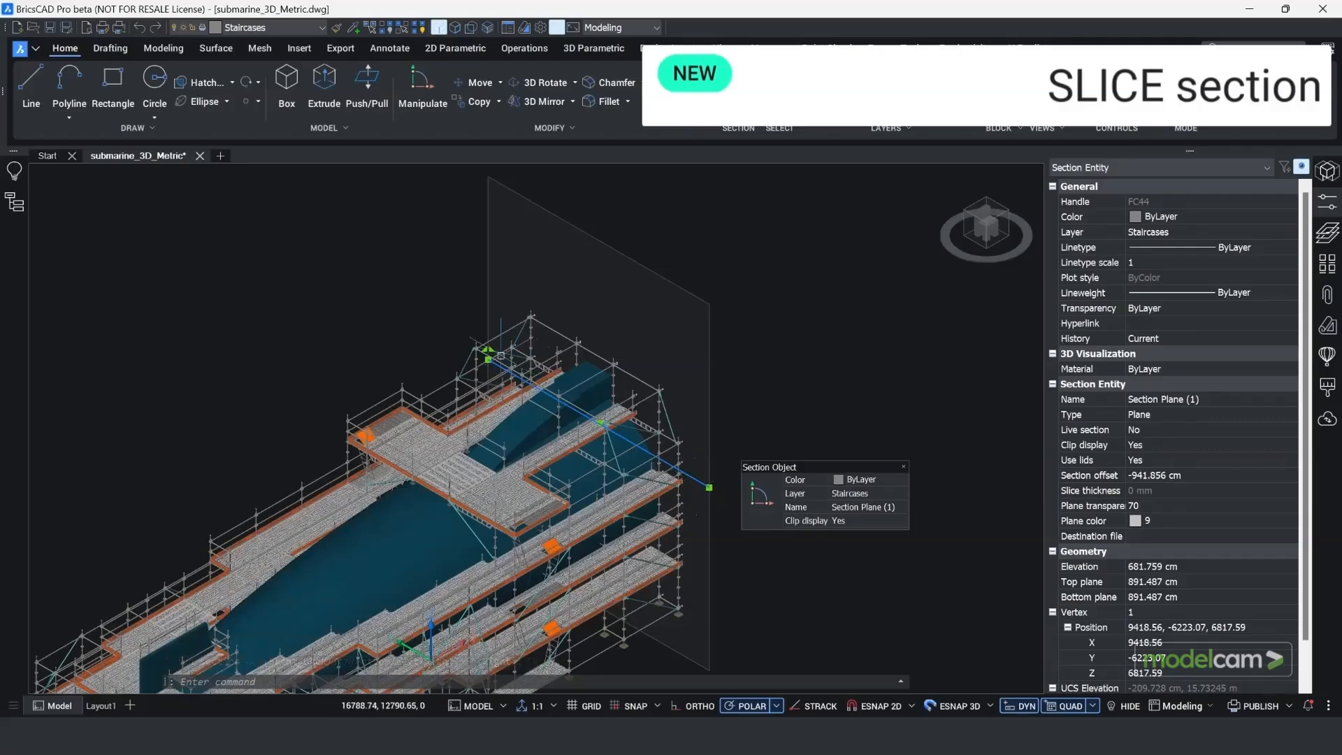
left_click(487, 349)
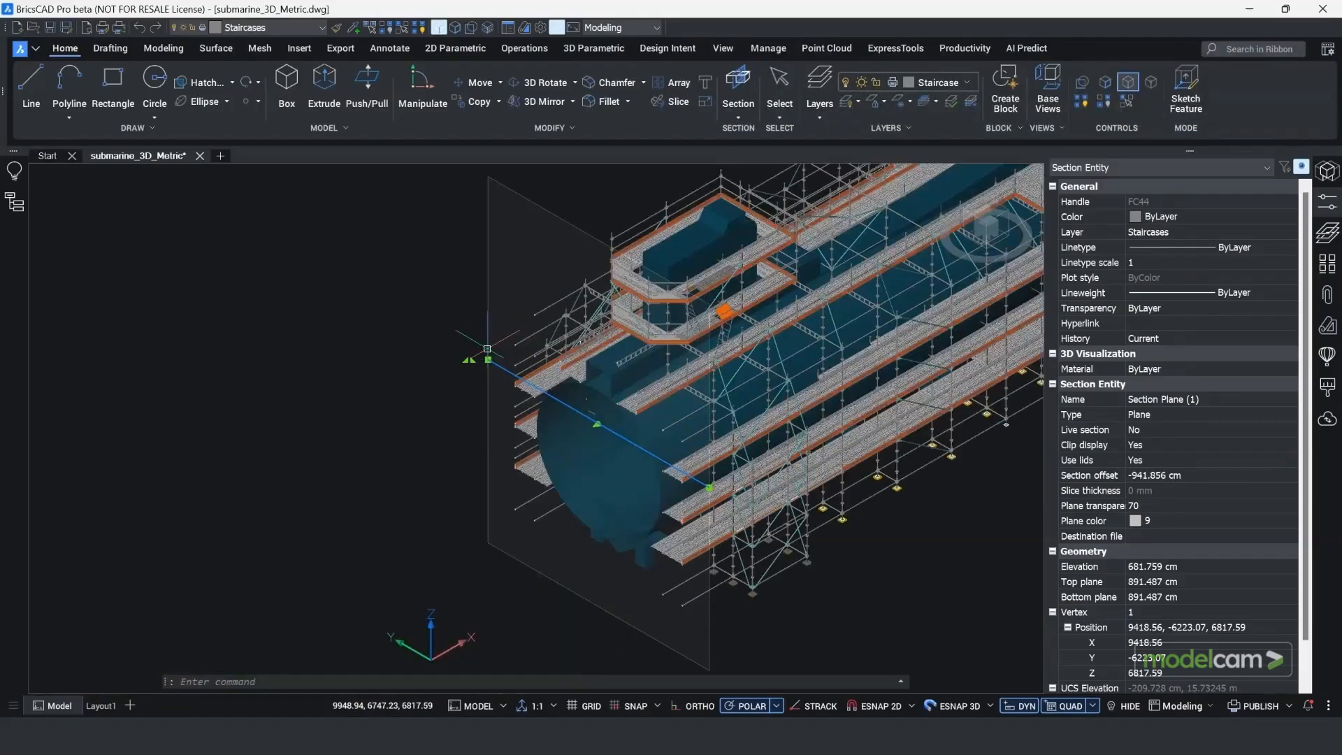
mouse_move(280, 365)
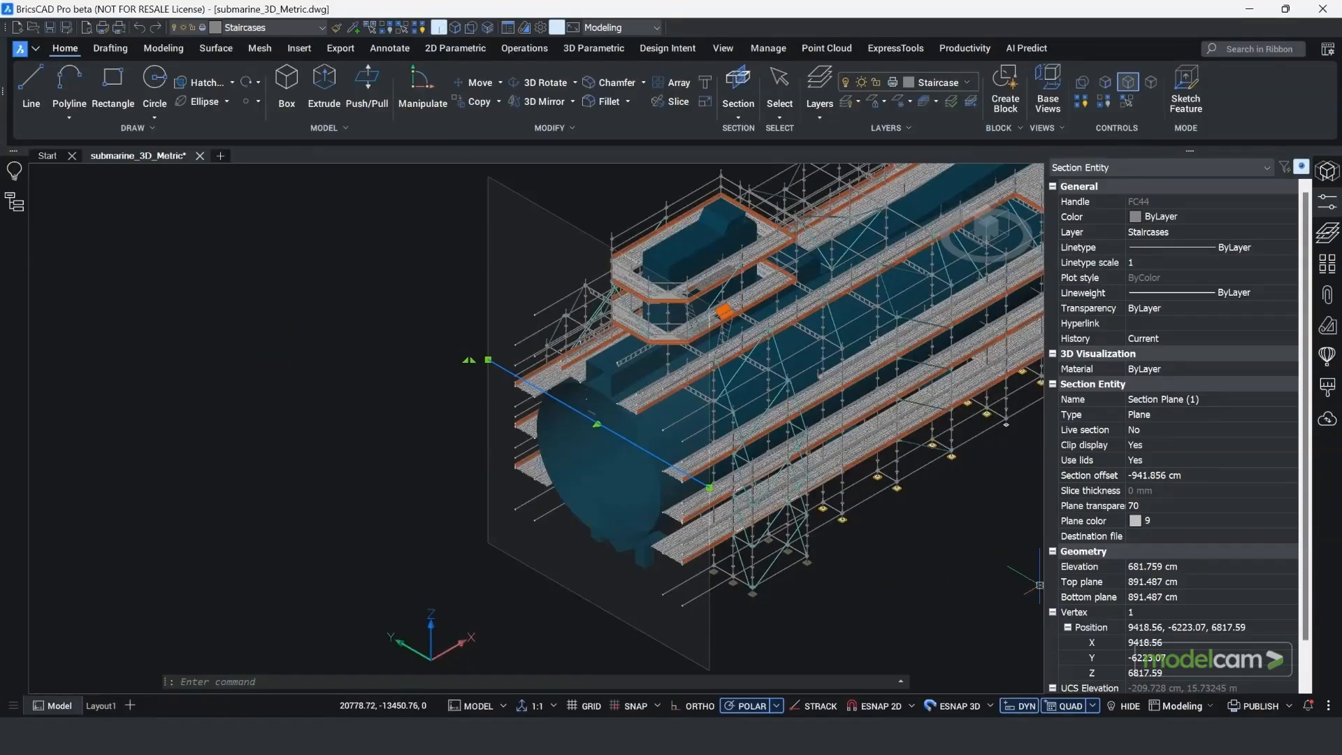
Step: Change the section plane's type to Slice
left_click(1146, 414)
left_click(1146, 415)
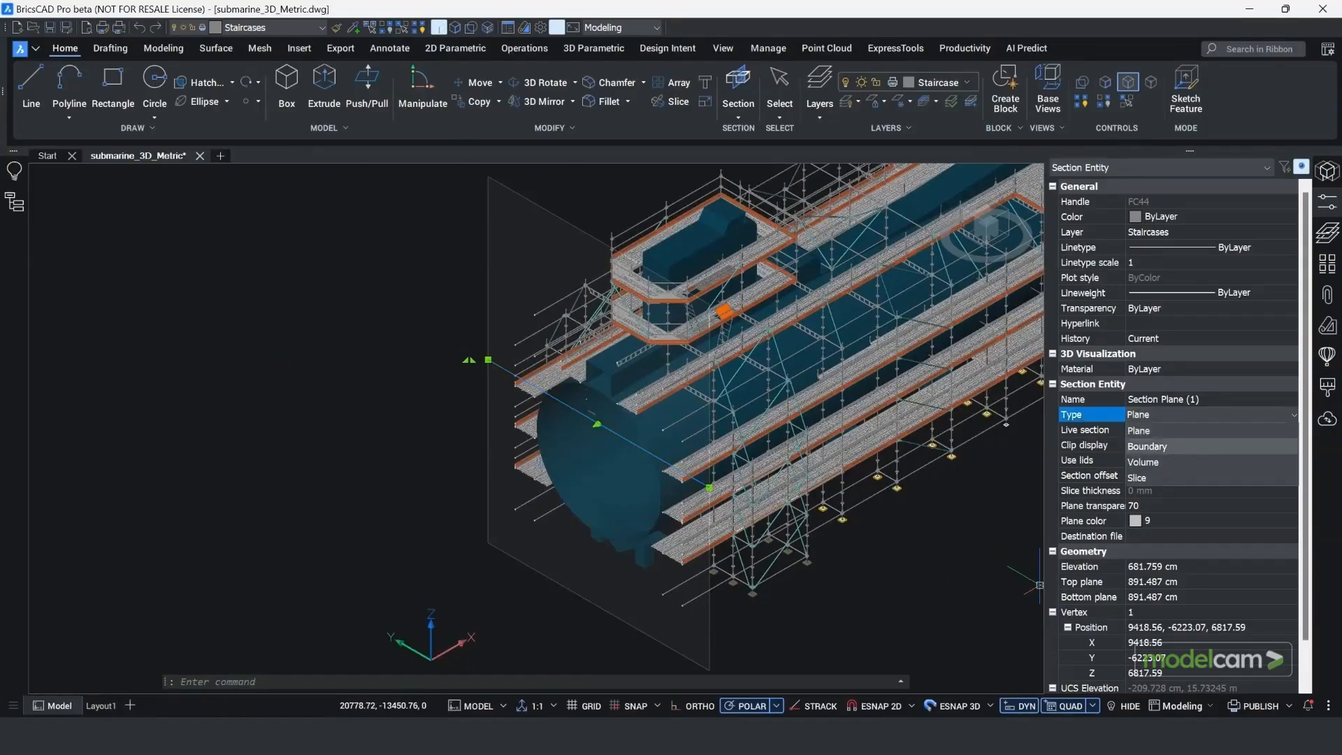
left_click(1139, 477)
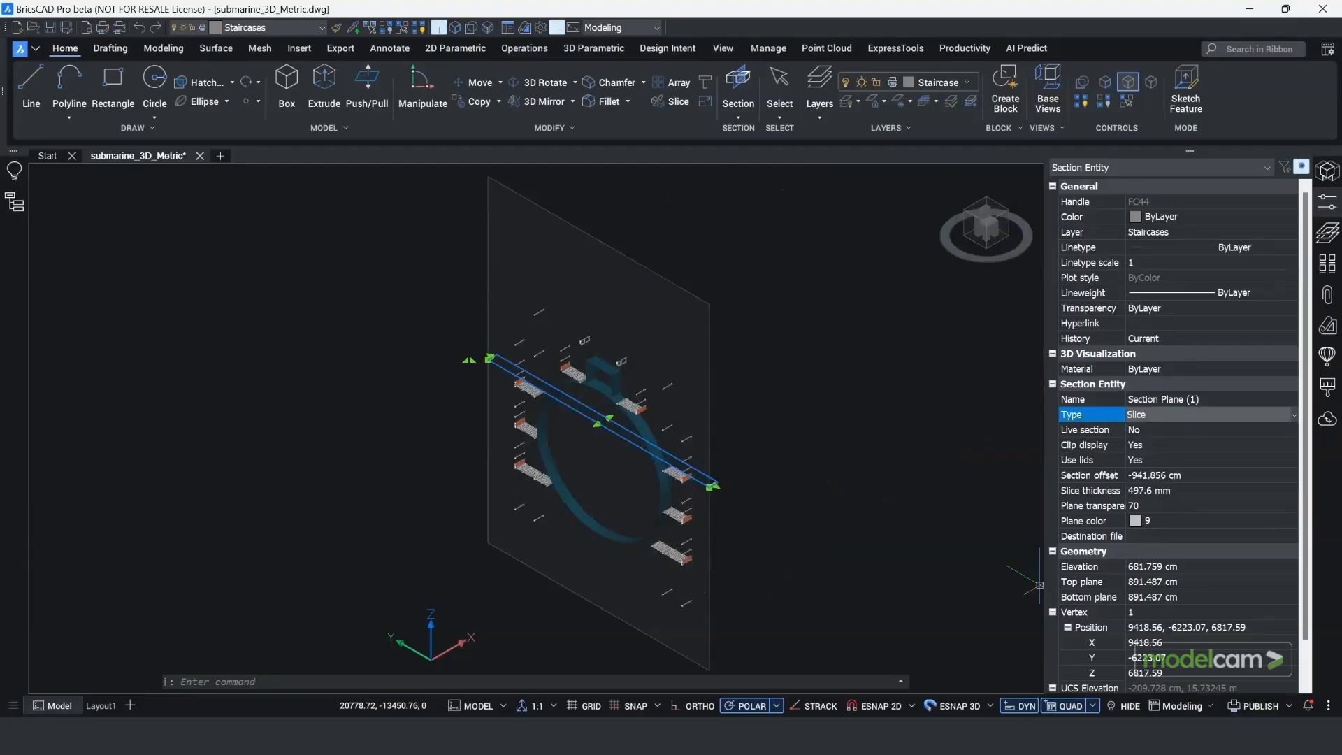
Step: Set the section offset of the slice to -500 mm
left_click(1146, 476)
key("shift+Left")
key("shift+Left")
key("shift+Left")
key("shift+Left")
key("shift+Left")
key("shift+Left")
key("shift+Left")
key("shift+Left")
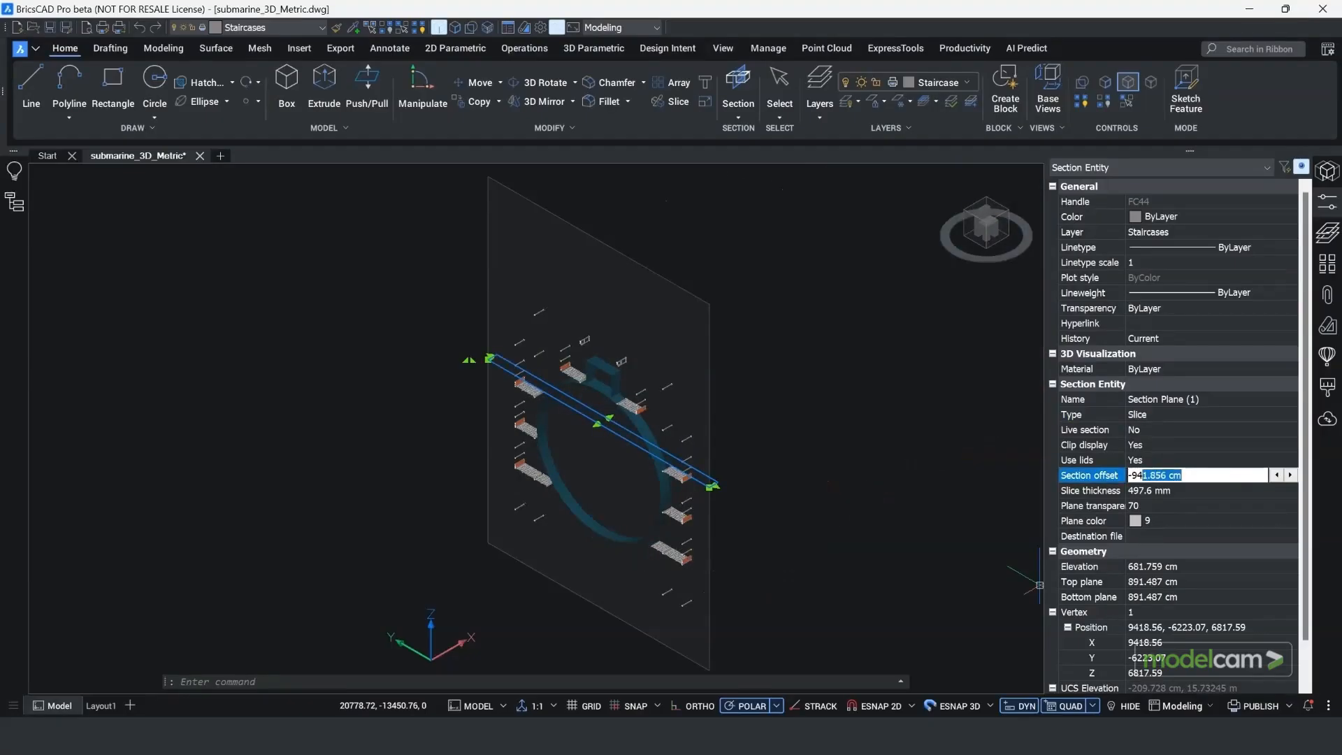
key("shift+Left")
key("shift+Left")
key("shift+Left")
type("-")
key("Return")
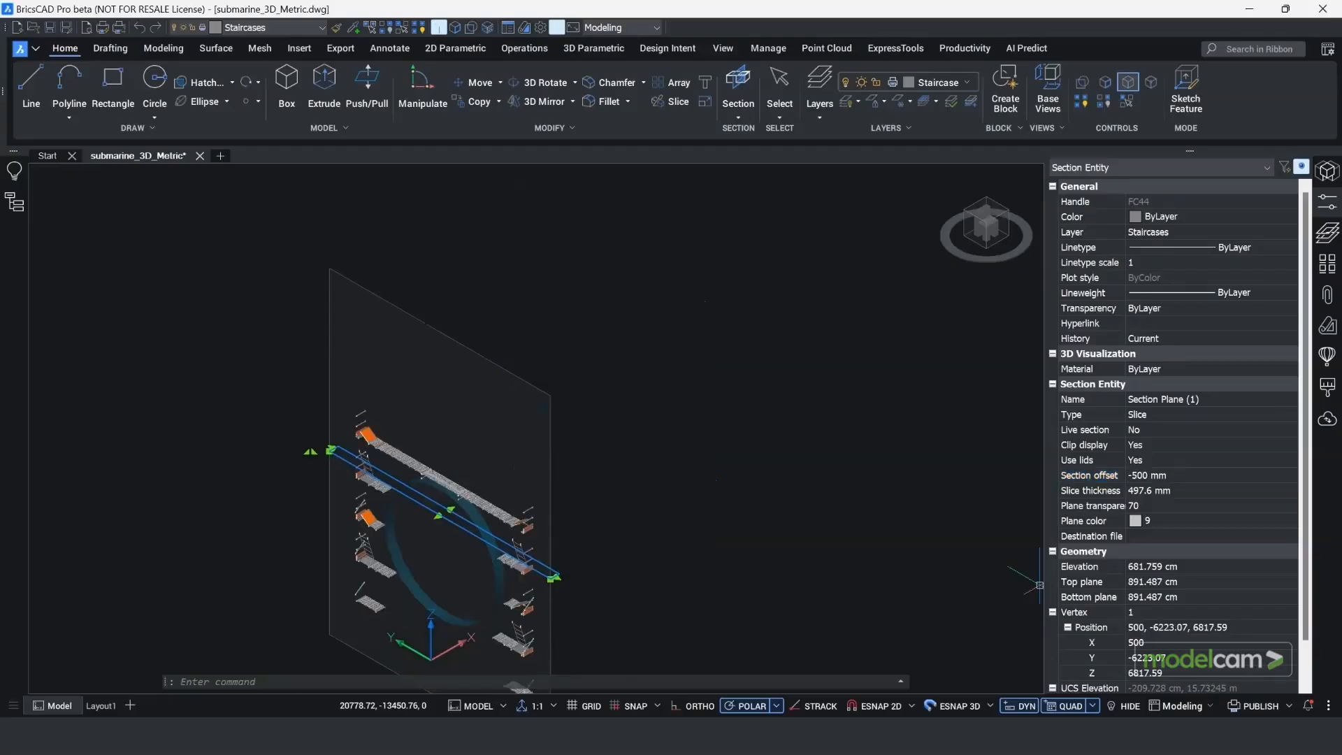
Step: Set the slice thickness of the section to 1000 mm
left_click(1153, 490)
left_click_drag(1173, 491, 1126, 490)
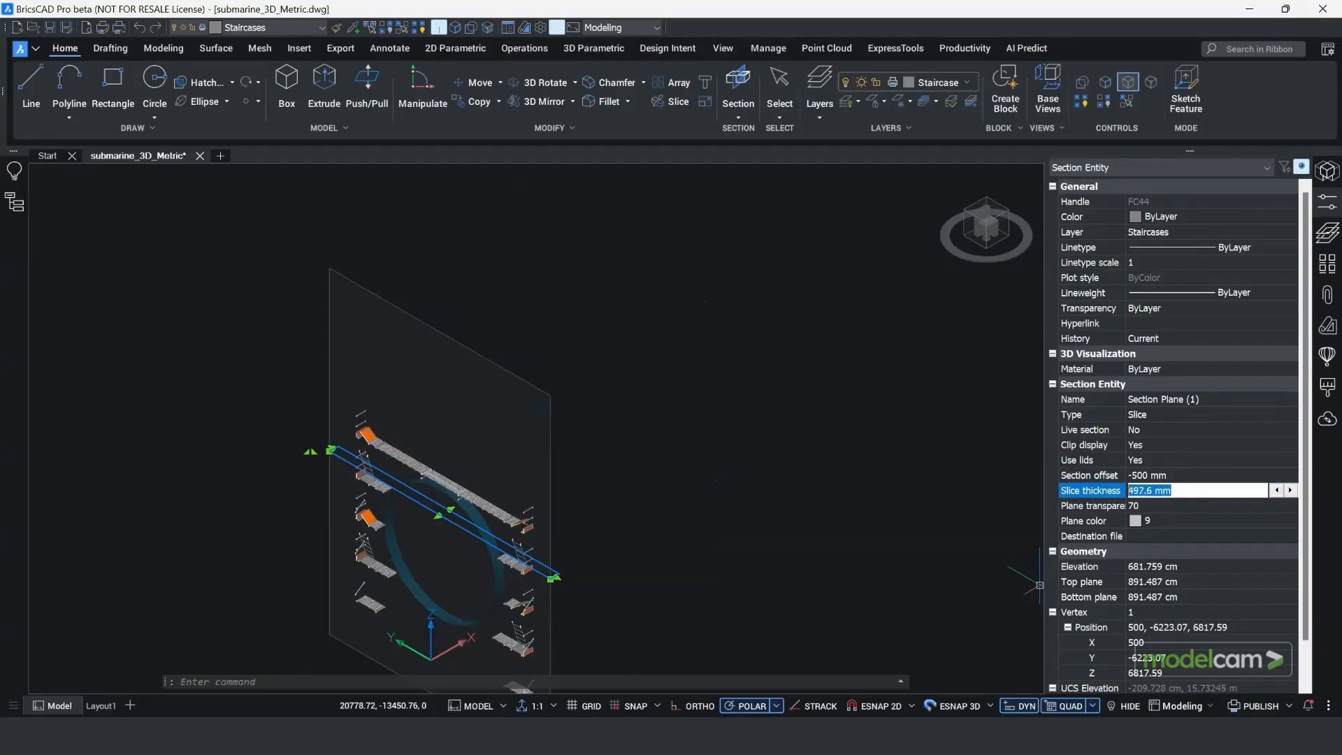
type("1000")
key("Return")
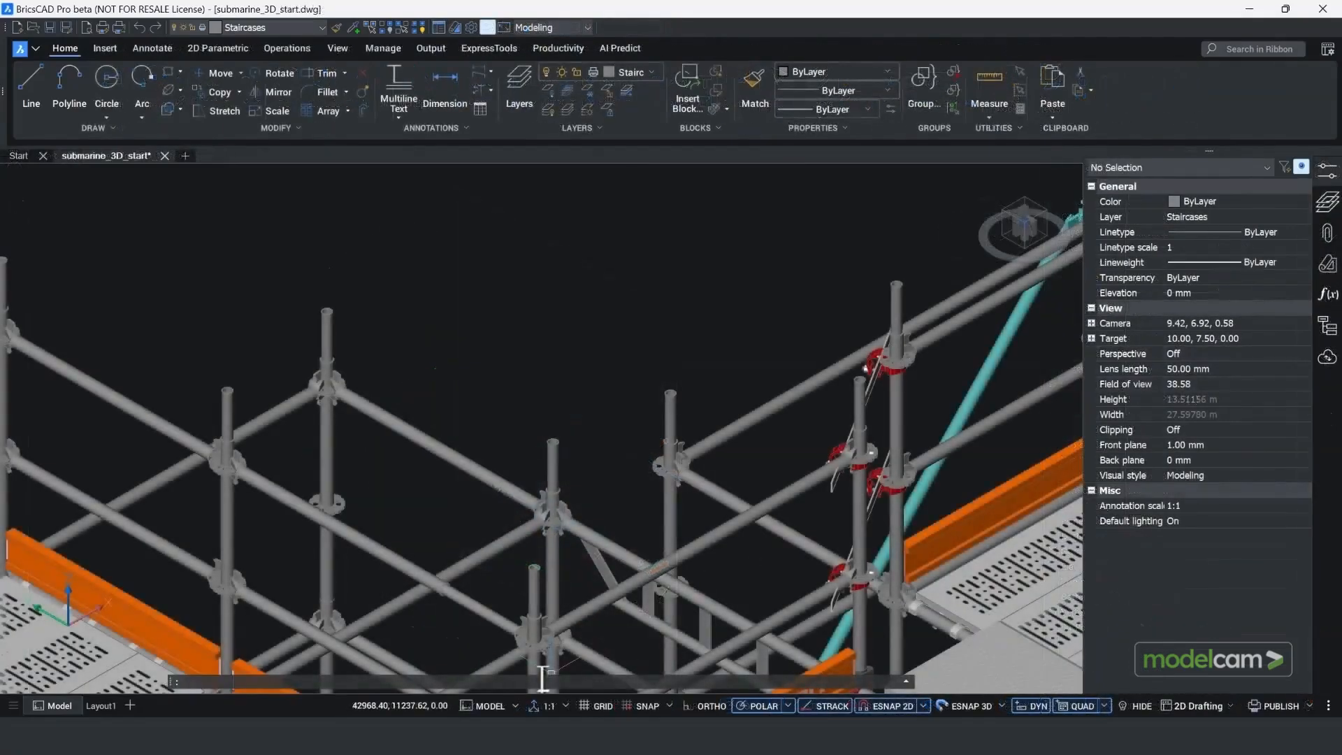
Step: In submarine_3D_start, measure the distance between the top centres of two adjacent scaffold posts with MEASUREGEOM
type("MEASUREGEOM")
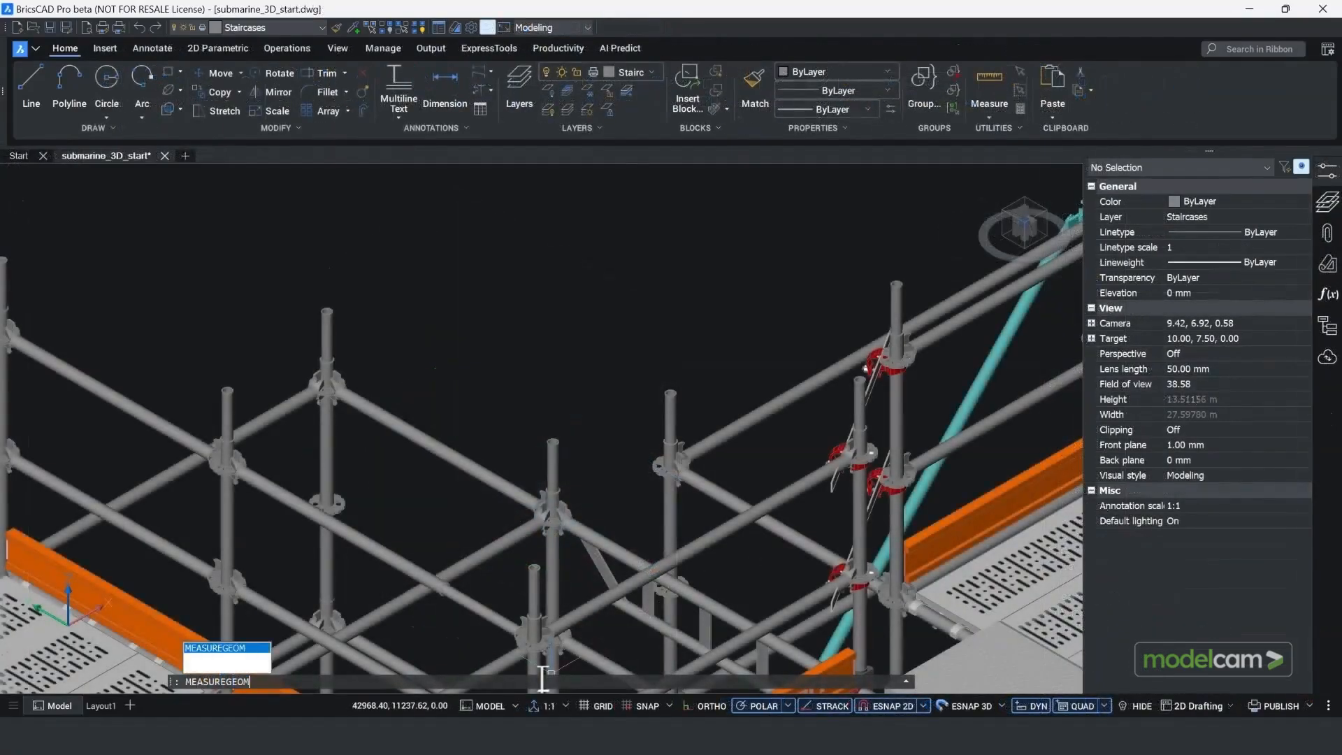
key("Return")
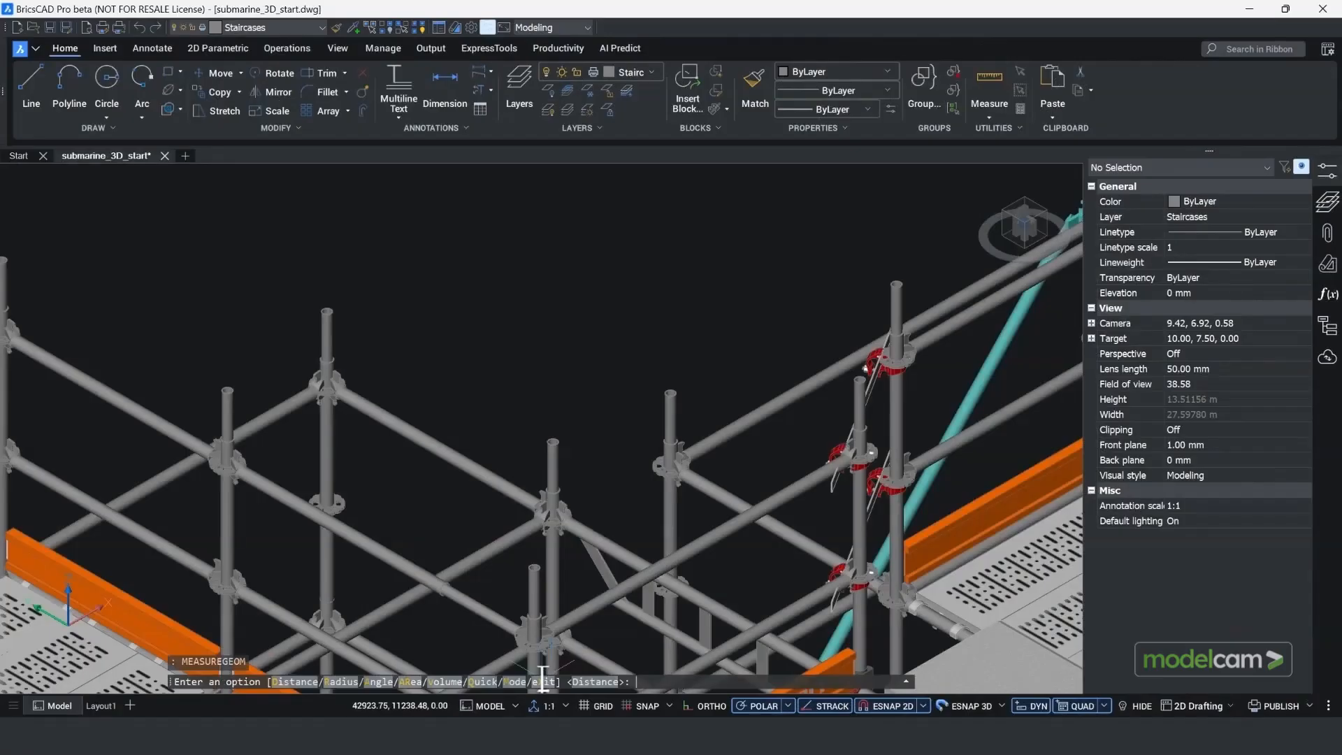
left_click(293, 682)
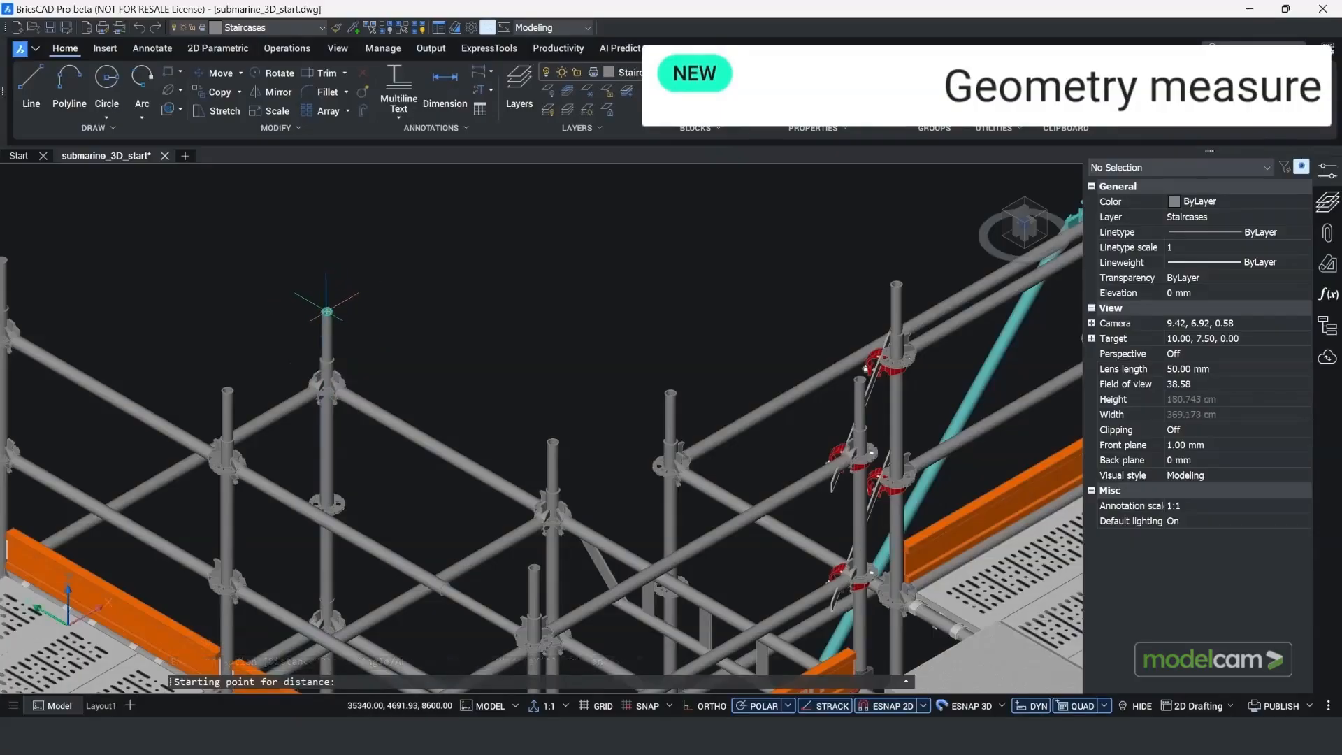
left_click(326, 311)
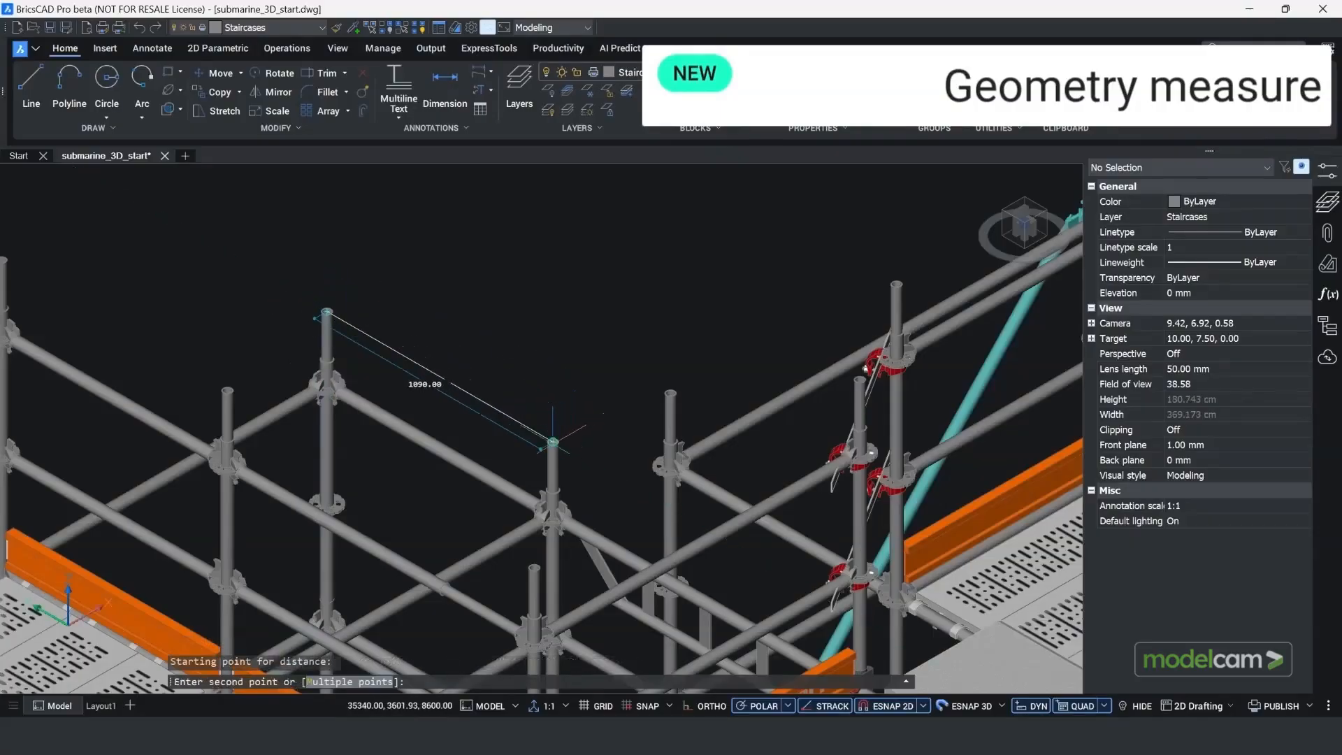
left_click(553, 442)
key("Return")
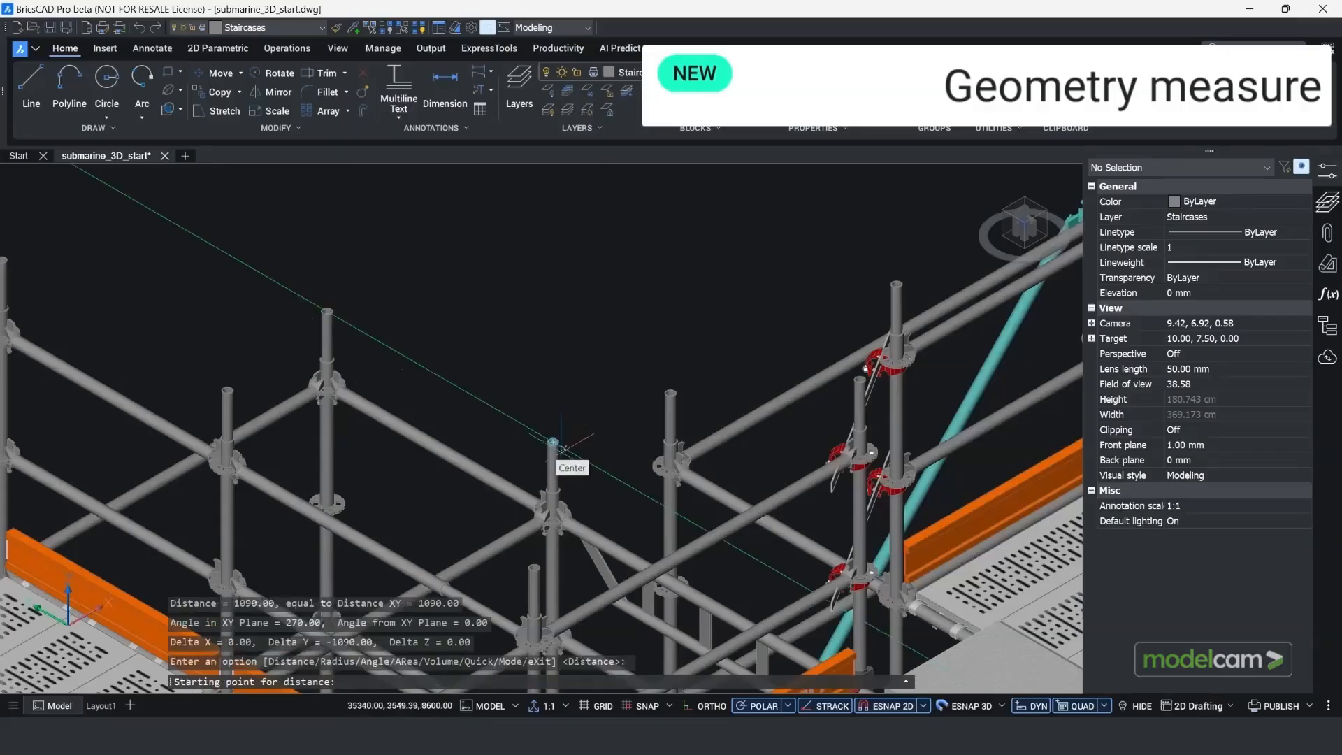
Step: Expand the command history and examine the measurement's distance, angle and delta values, marking Delta Y
left_click(906, 681)
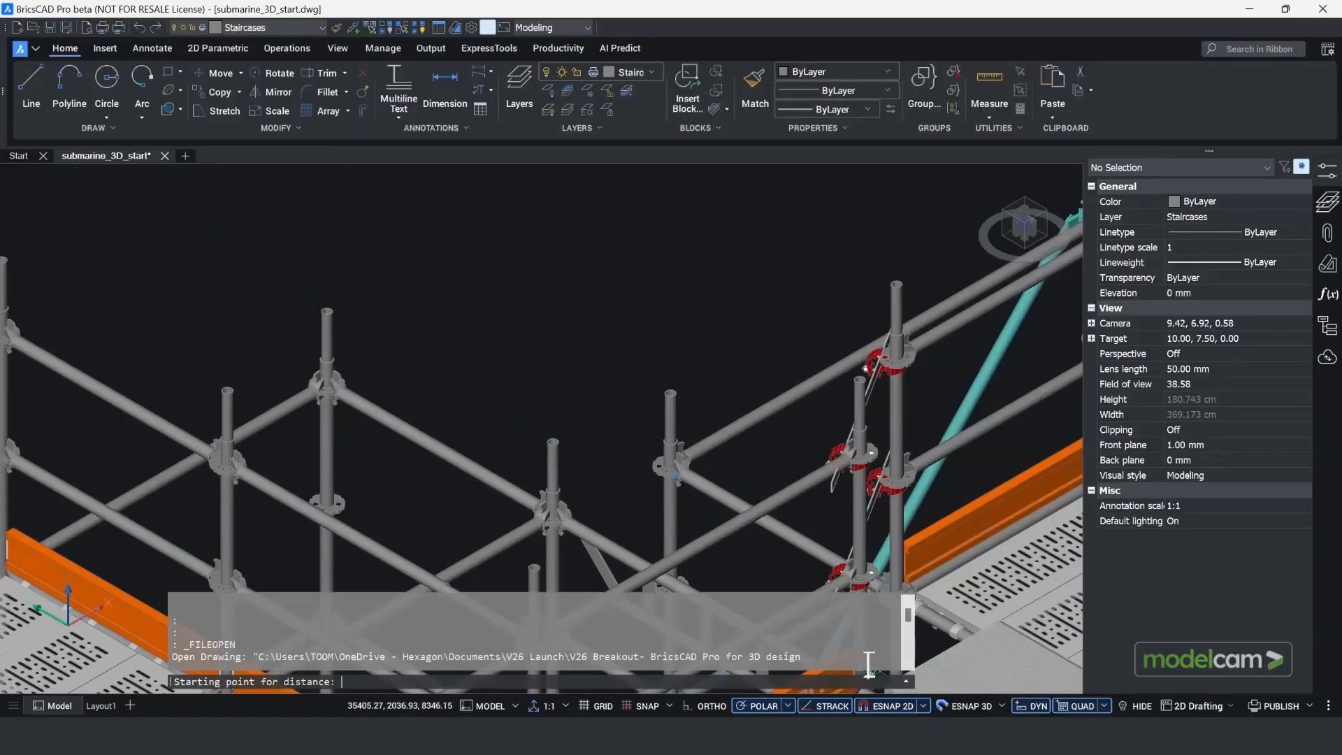
scroll(860, 657, "down", 10)
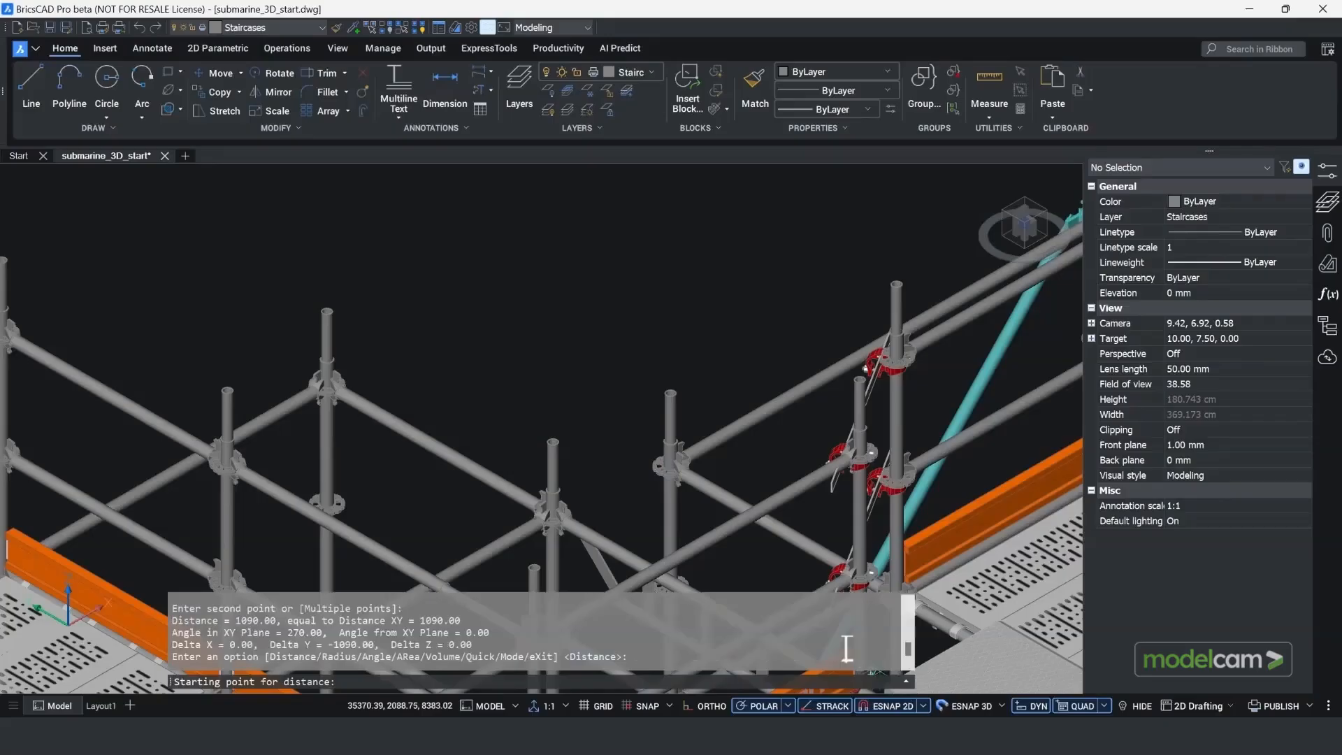
left_click_drag(387, 644, 264, 653)
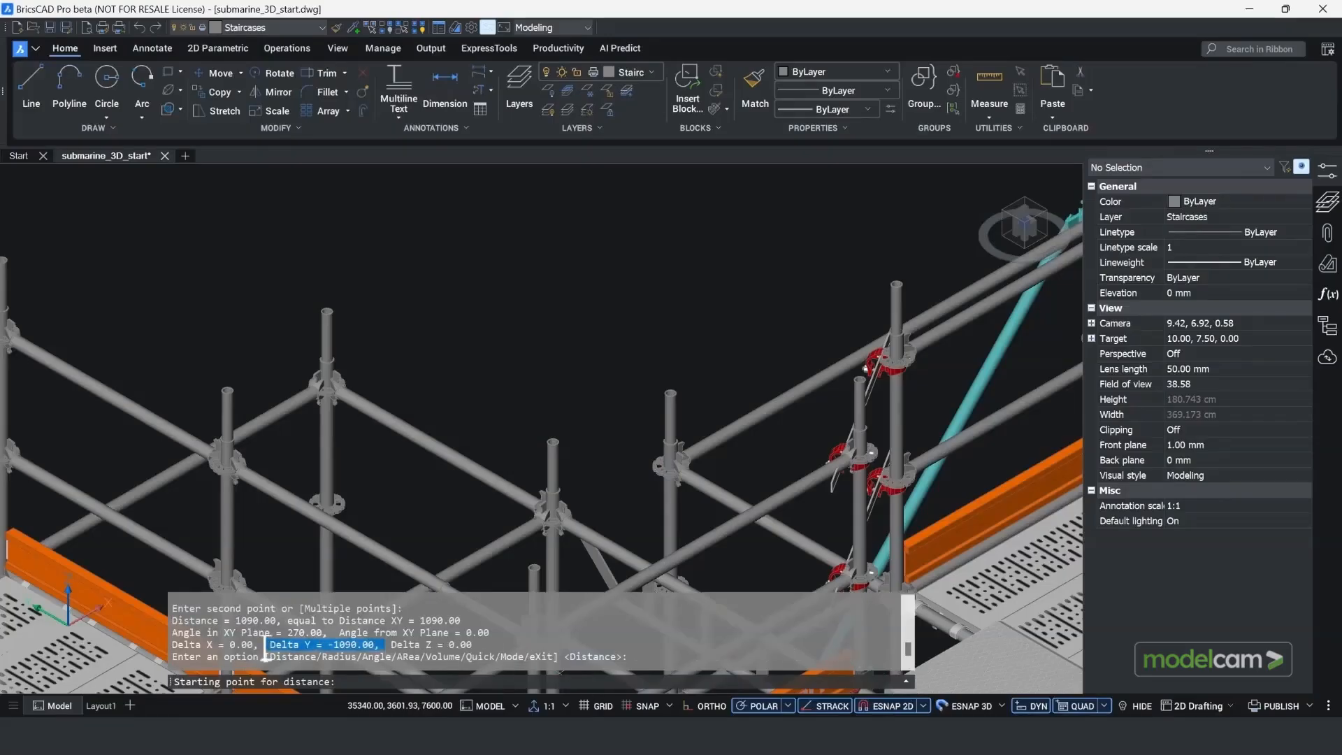
left_click(155, 622)
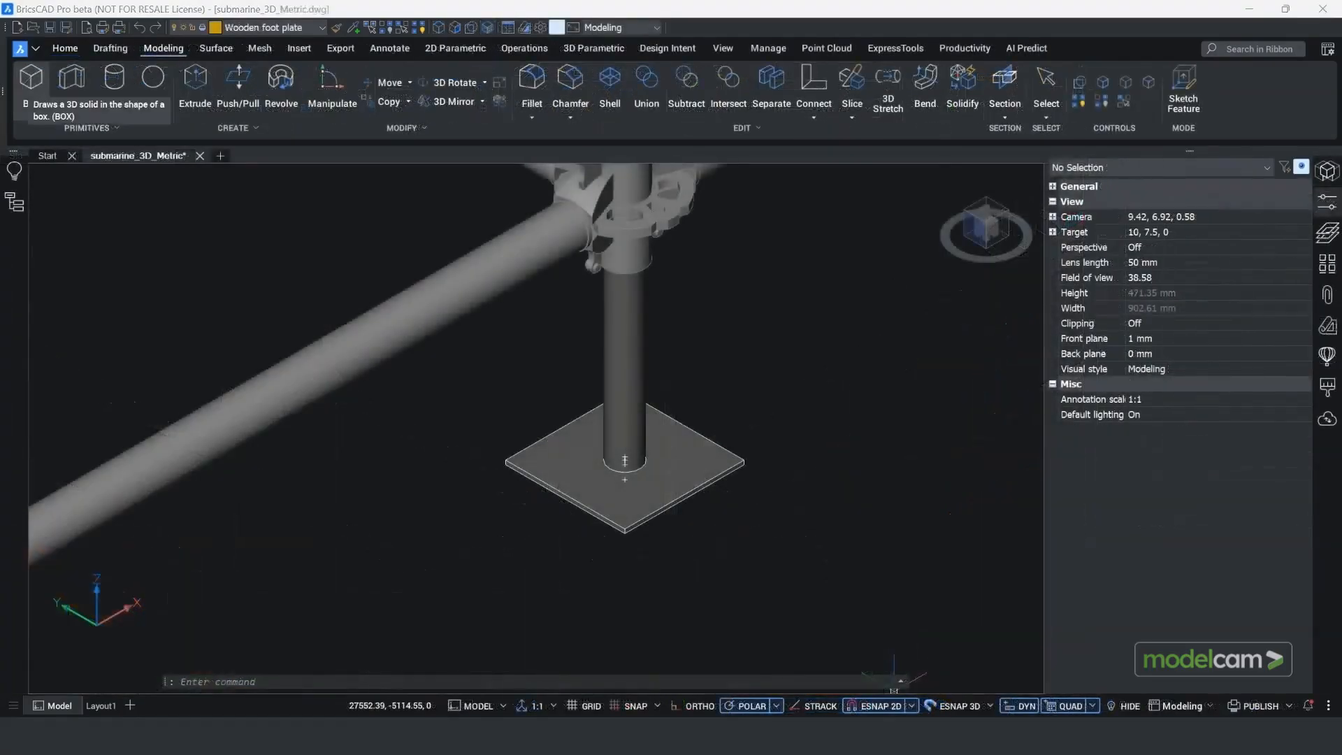
Step: Create a box centred on the post's square steel base plate, 250 mm long and wide and about 27 mm high
left_click(31, 83)
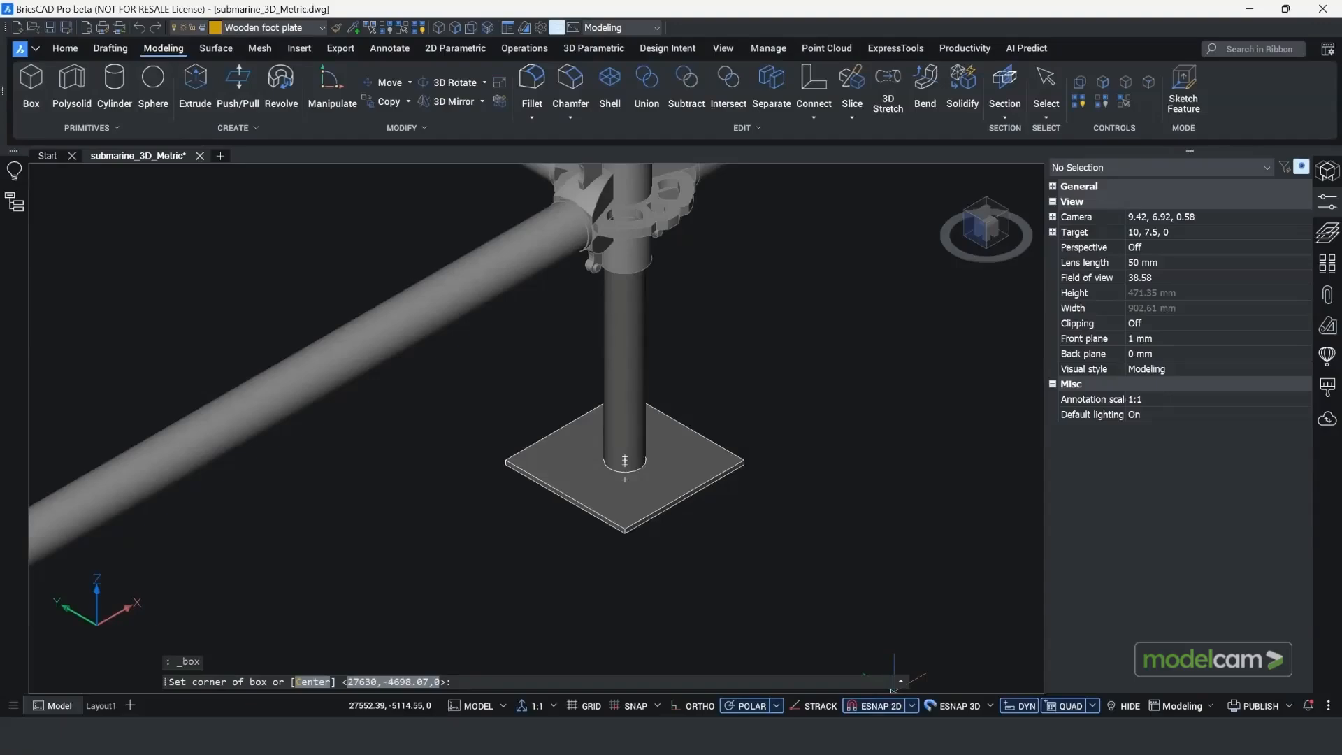
left_click(454, 27)
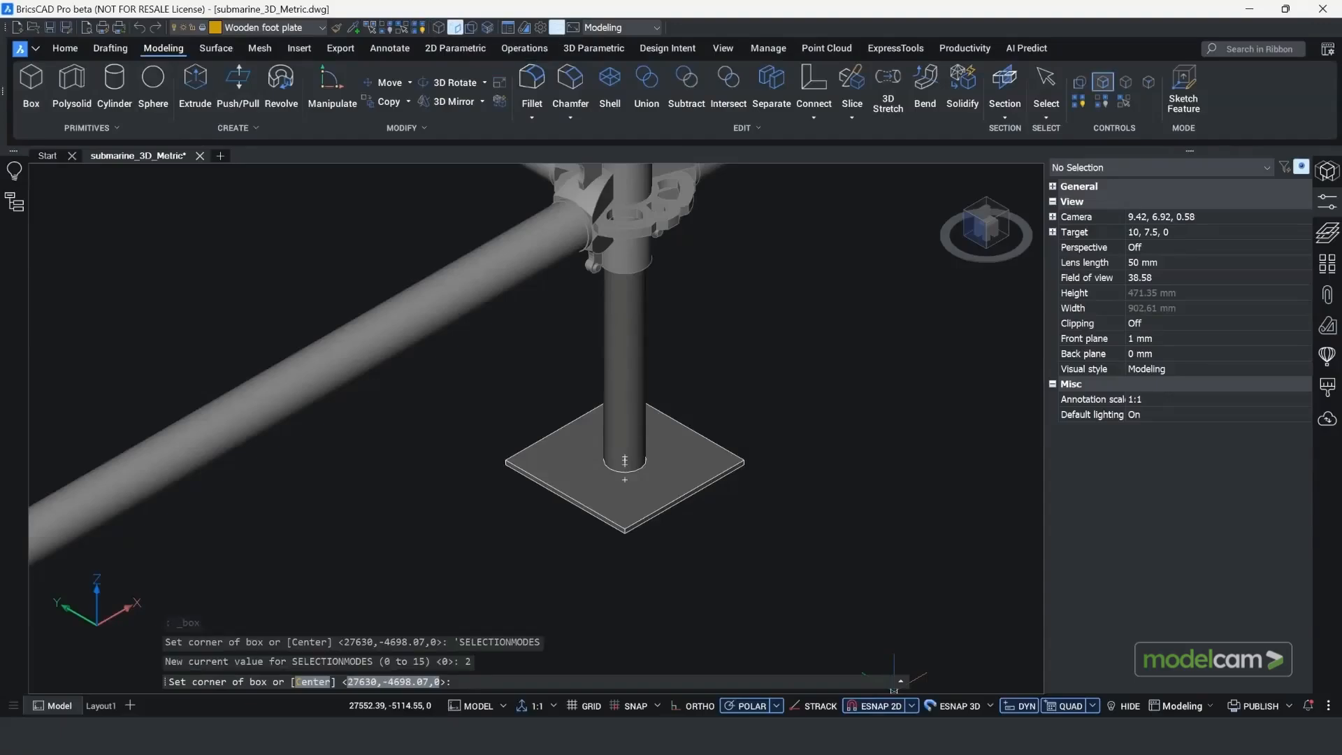
type("c")
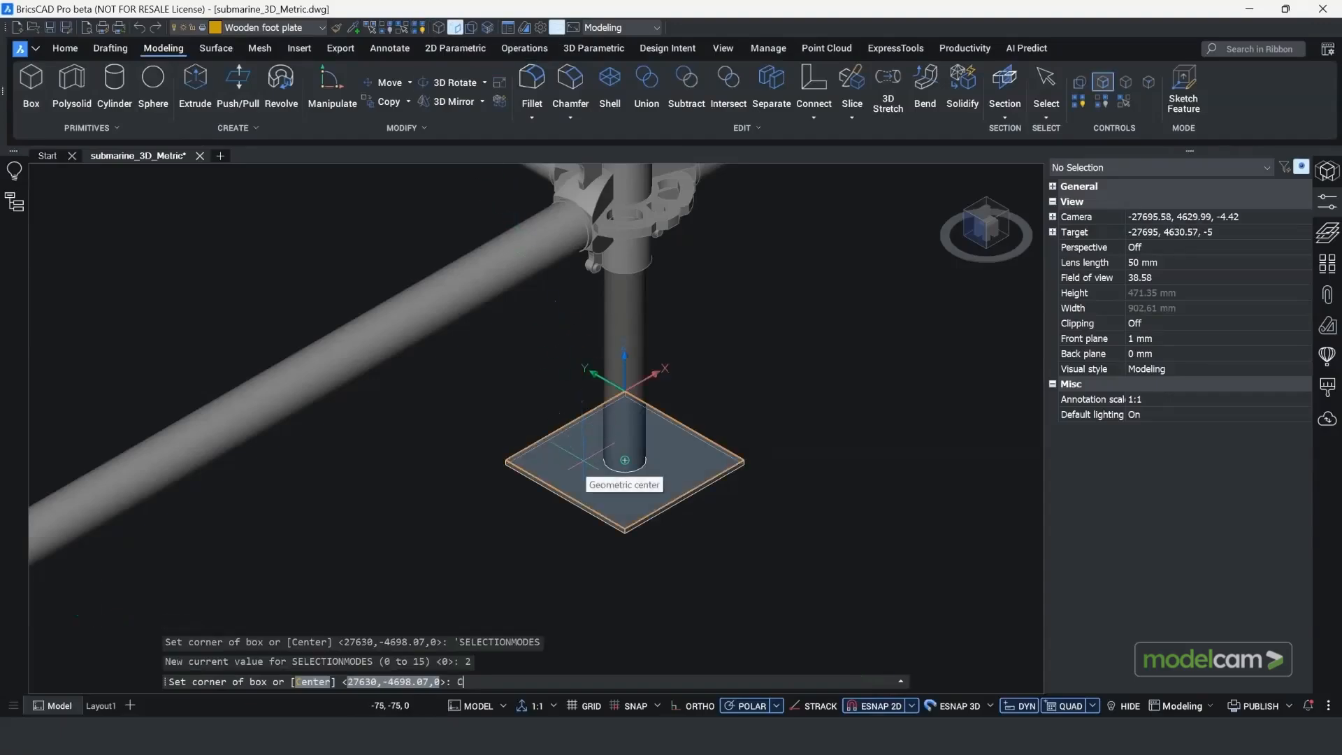
key("Return")
left_click(624, 460)
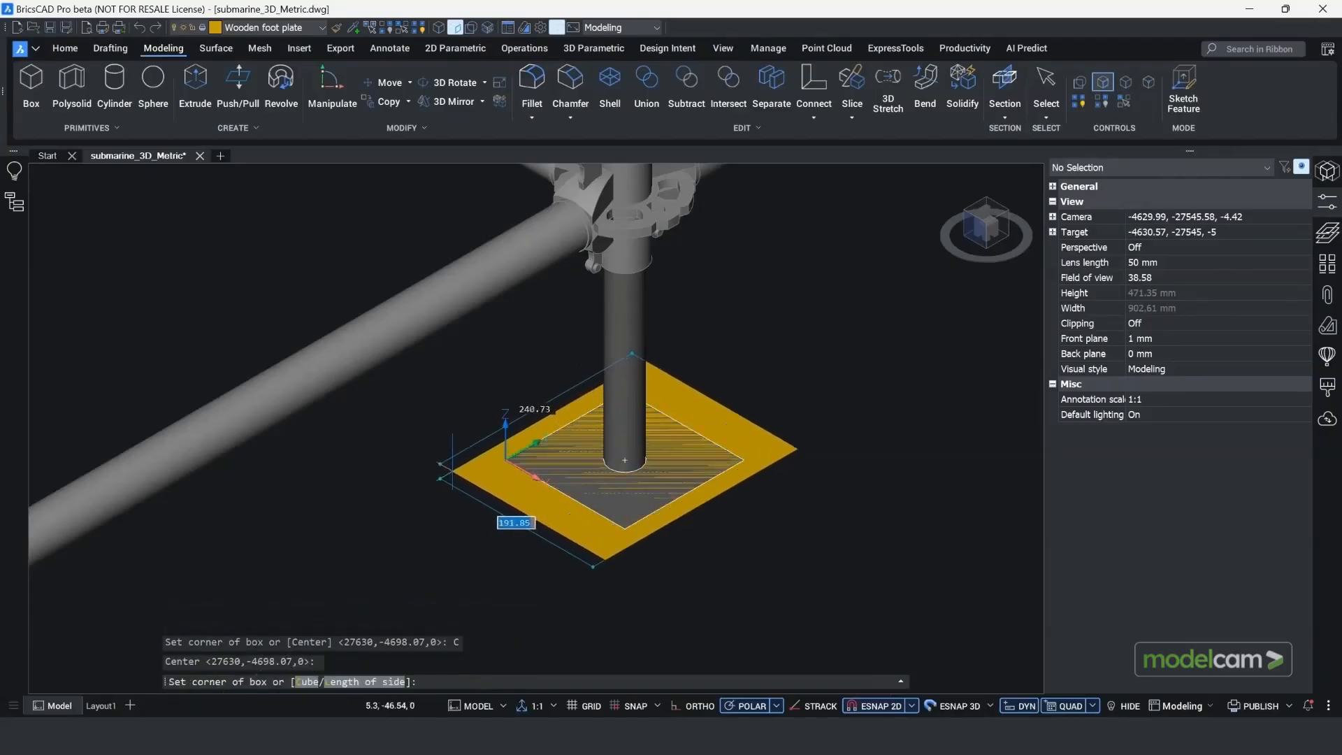
key("Tab")
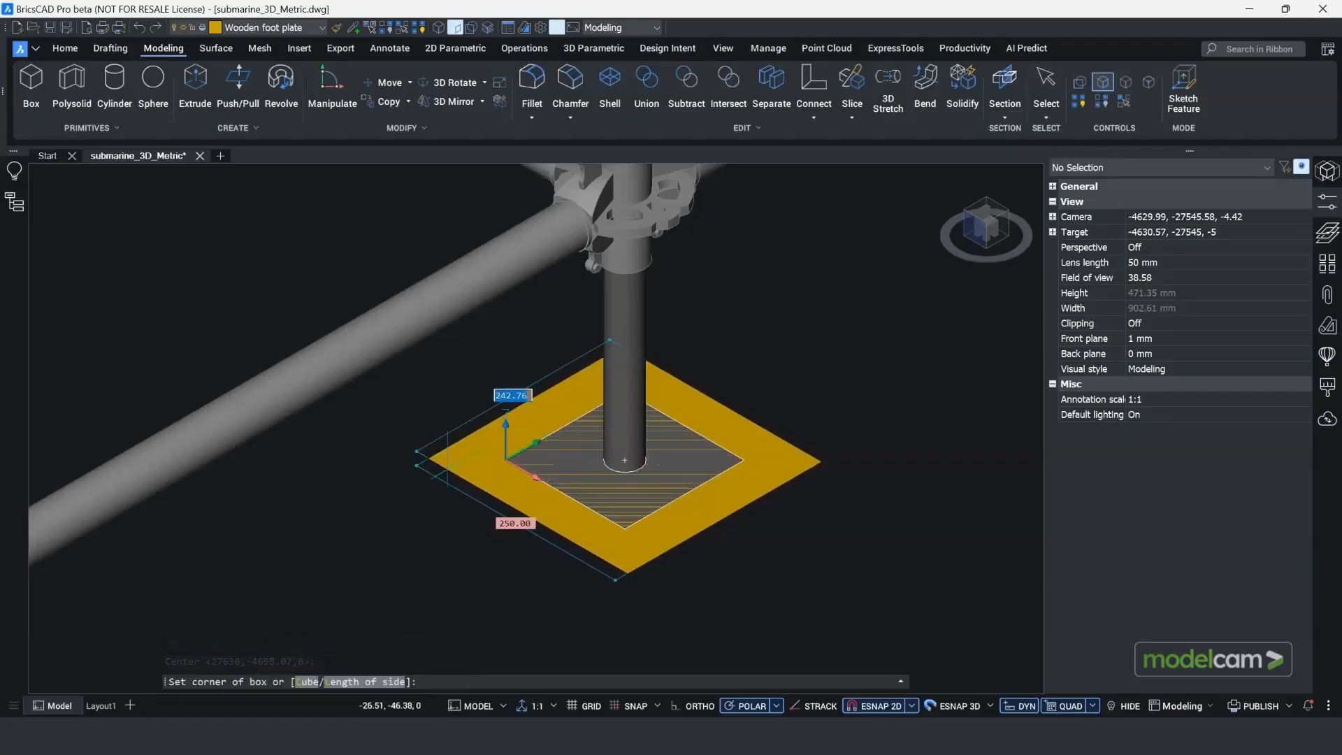
key("Return")
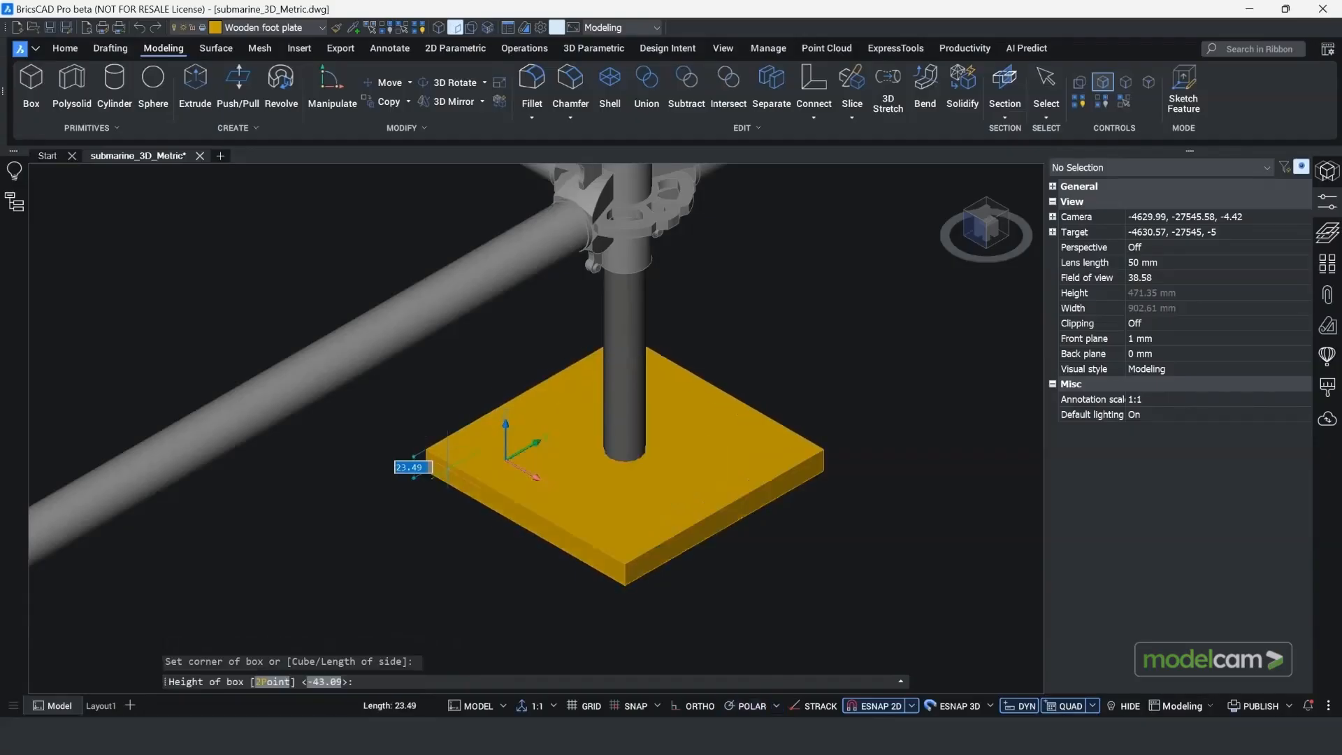
left_click(481, 470)
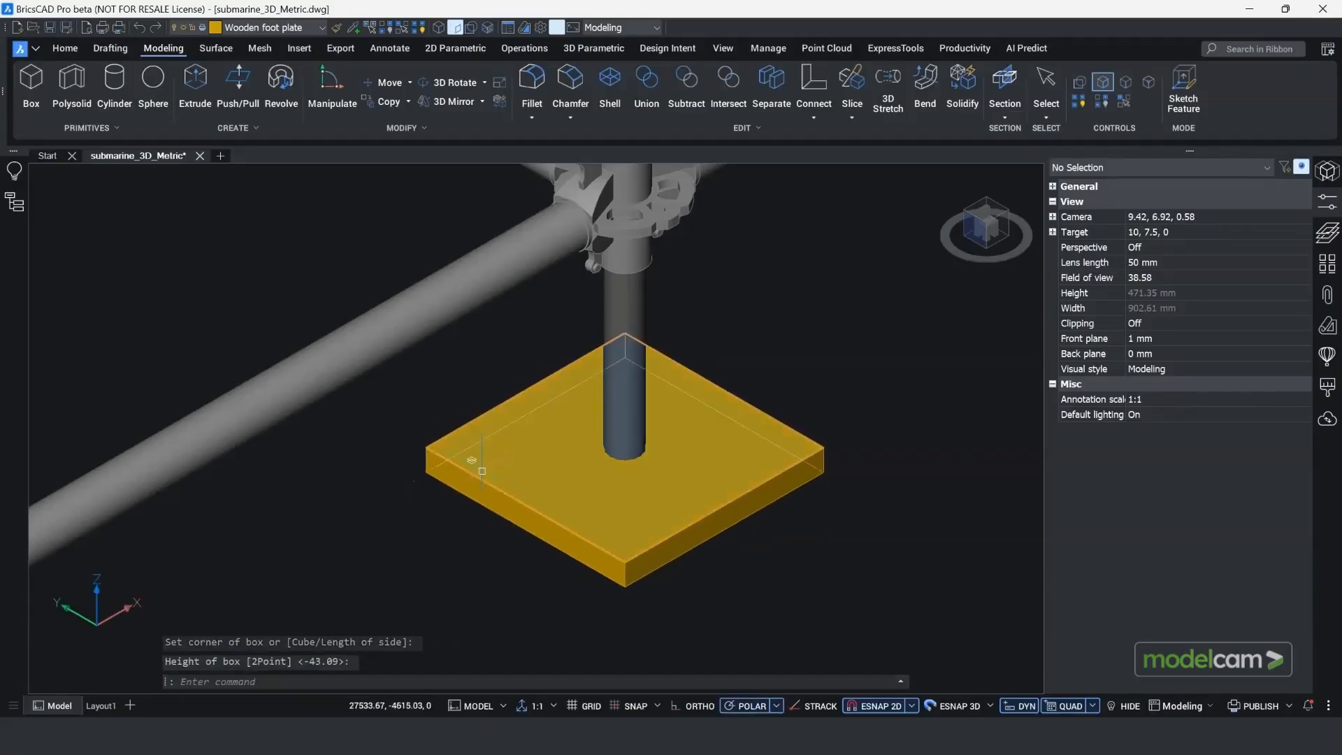
mouse_move(482, 471)
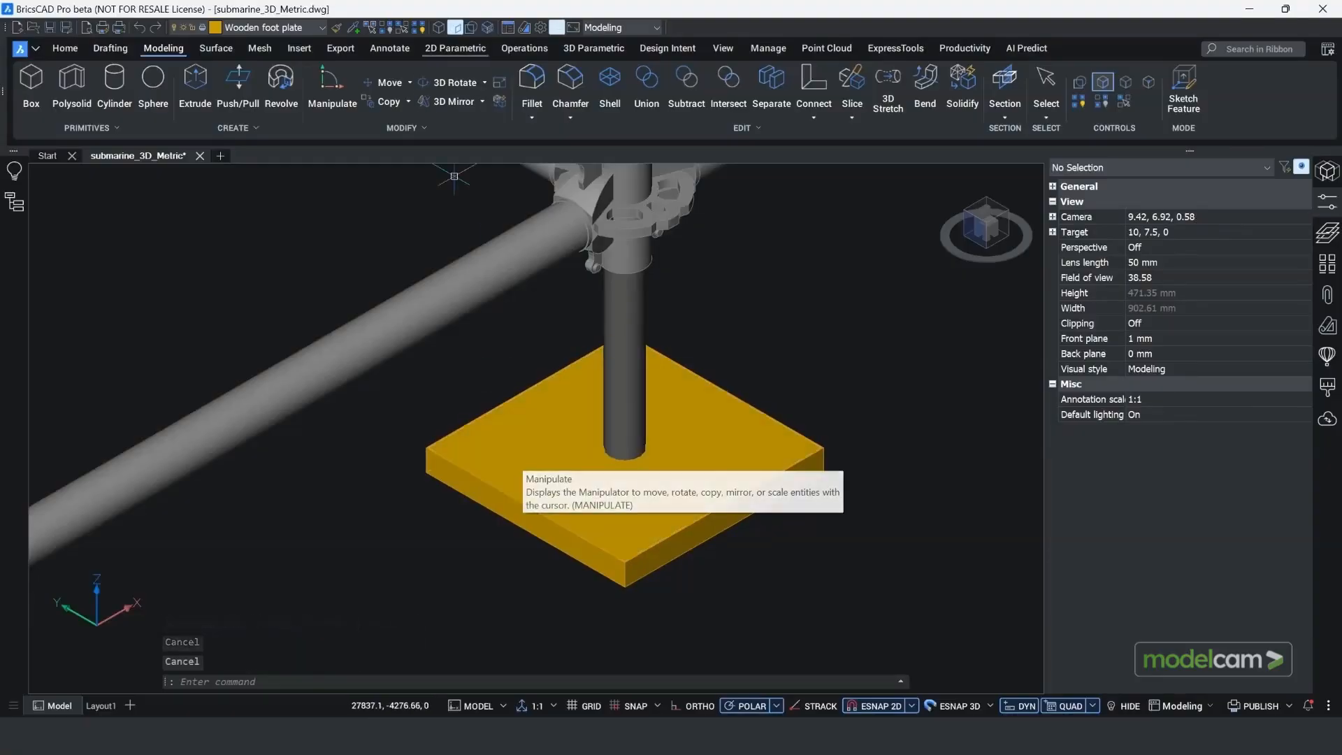
Step: Switch off face selection, select the wooden foot plate box and set its height to 40 mm
left_click(455, 28)
left_click(706, 370)
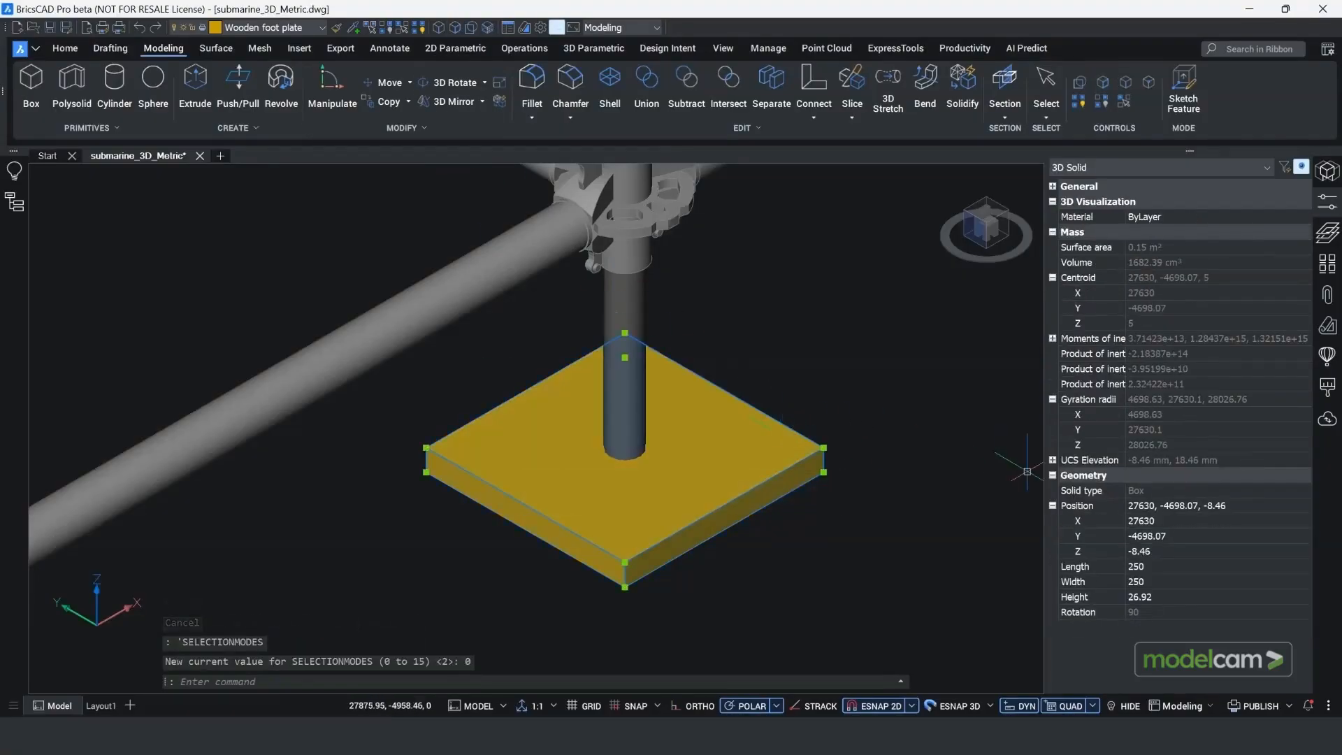
left_click(1160, 597)
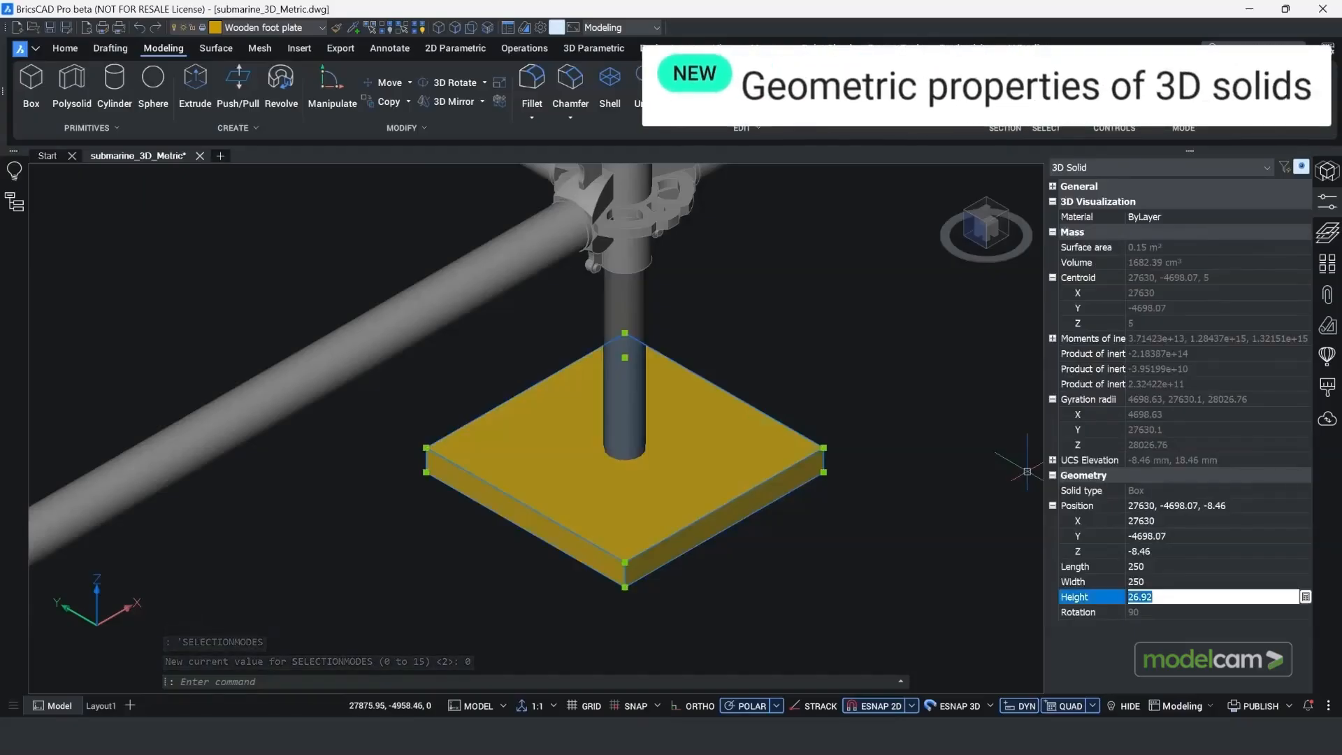
type("40")
key("Return")
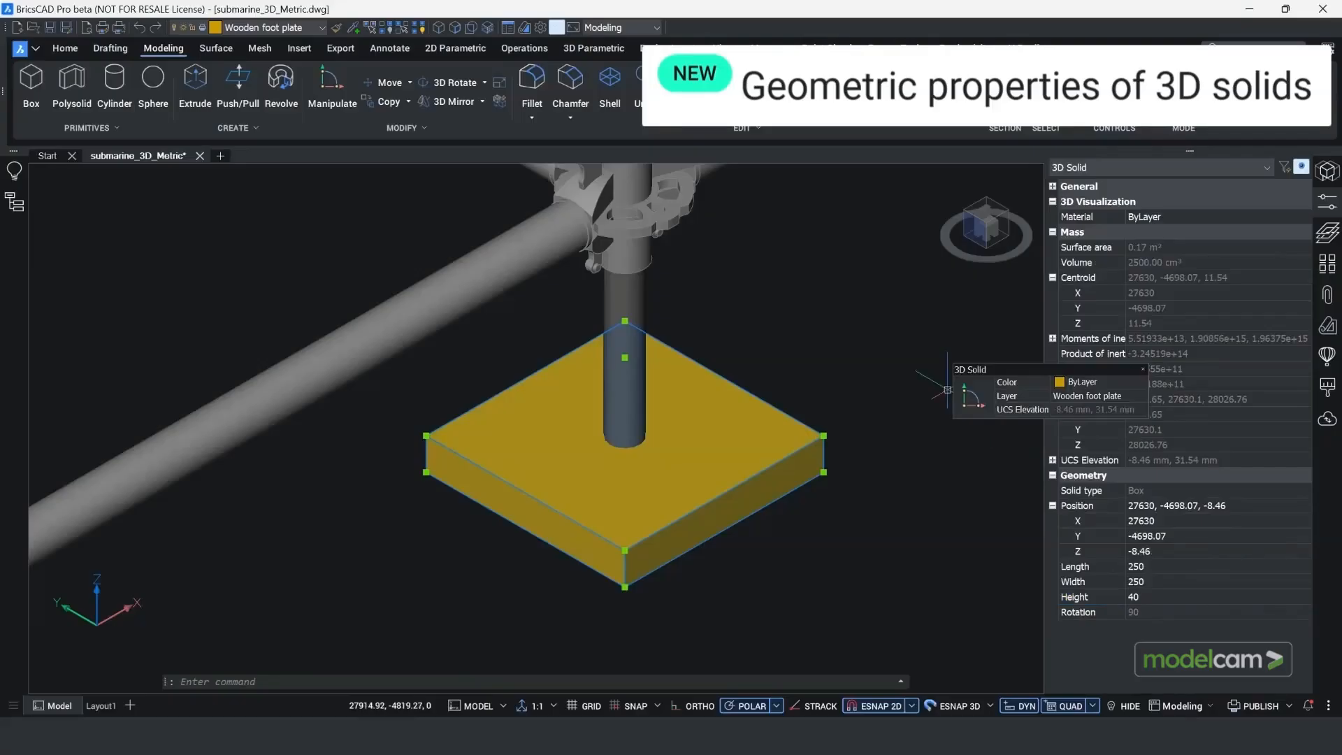
Step: With face selection enabled, stretch the wooden plate's top face down to the geometric centre of the steel base plate
left_click(454, 28)
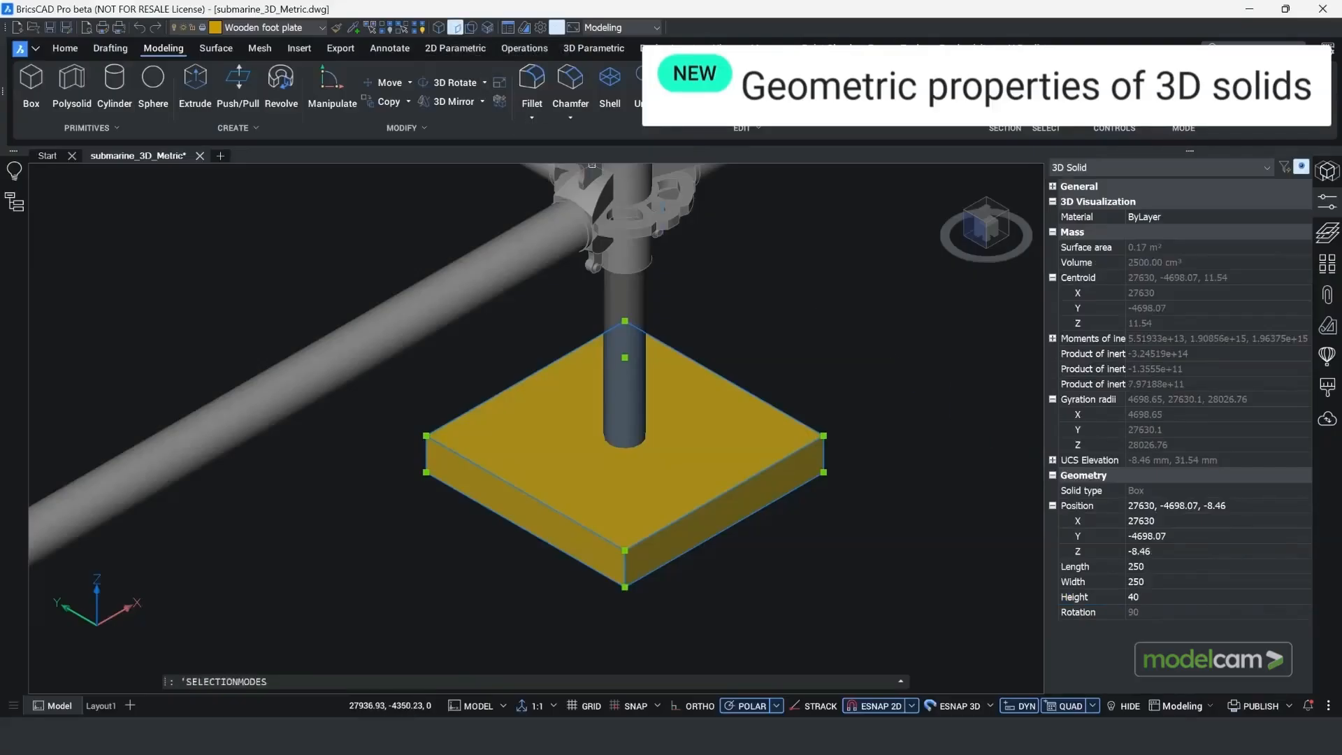
mouse_move(702, 374)
key("Escape")
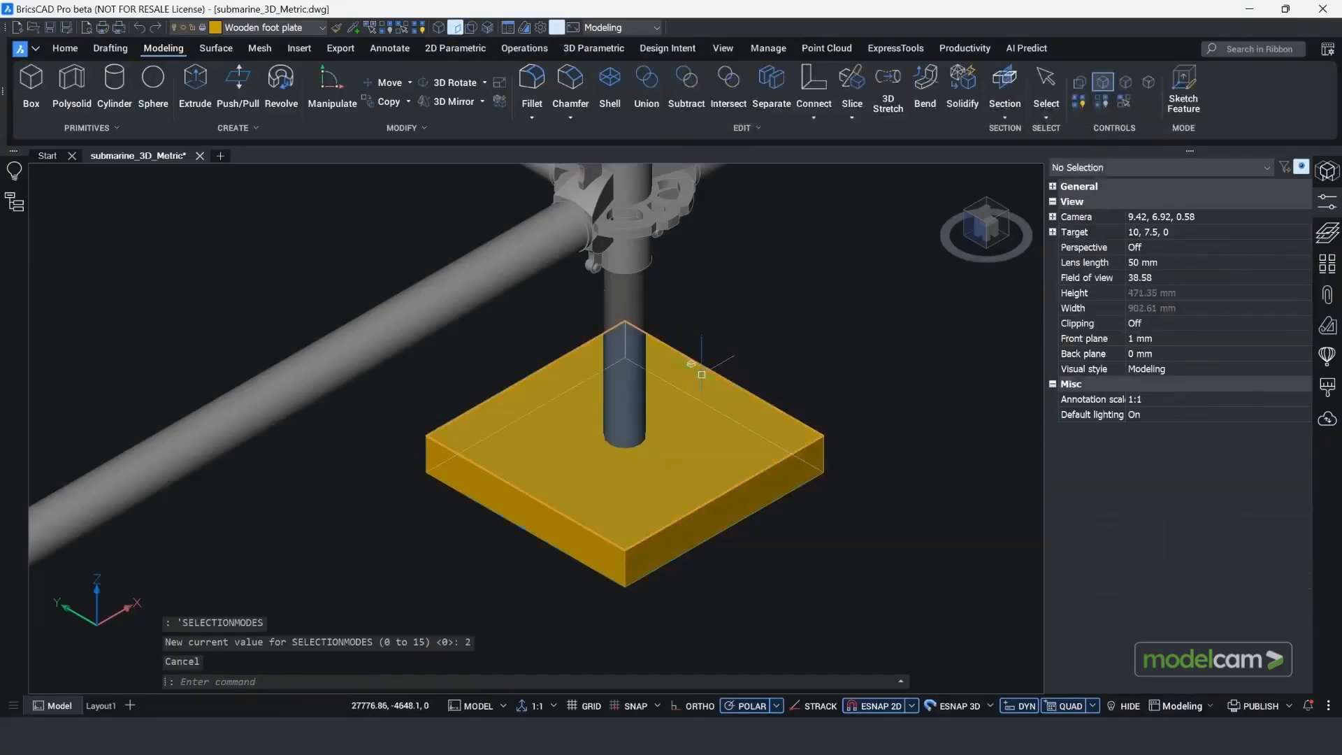
left_click(618, 433)
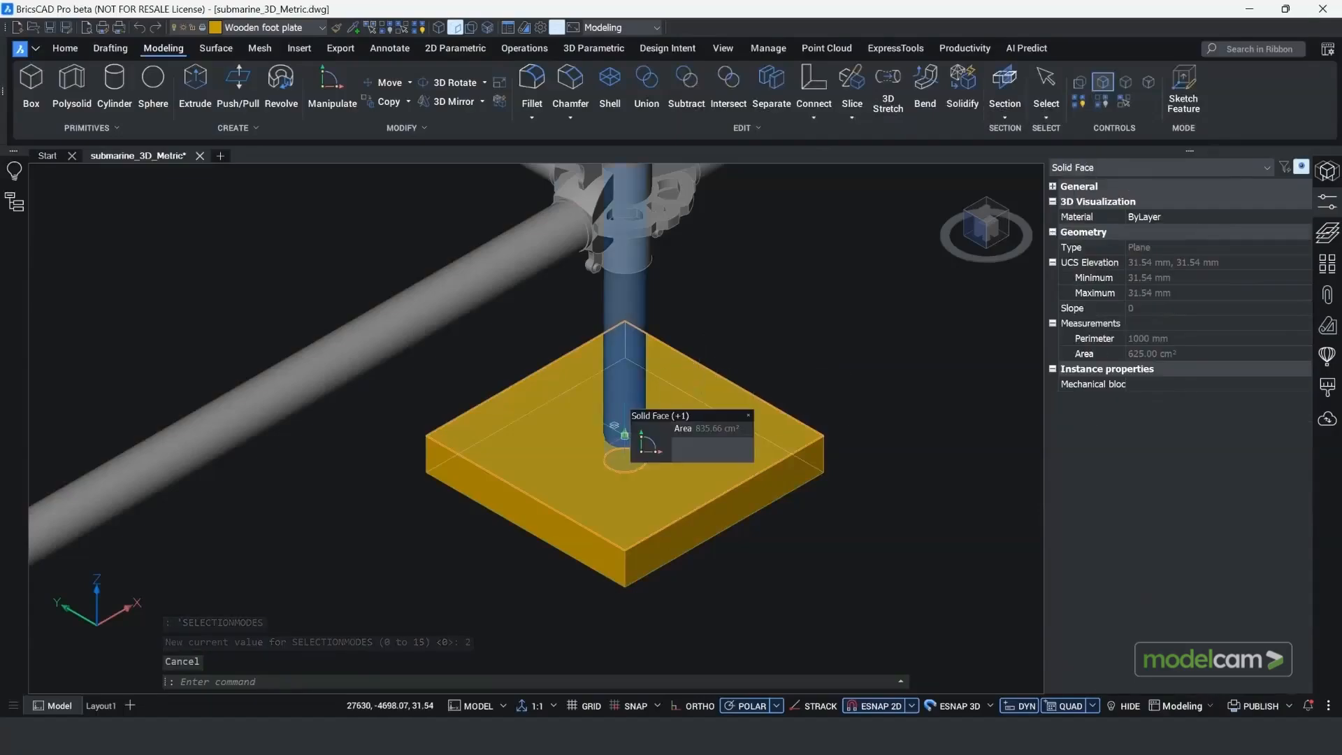
left_click(625, 432)
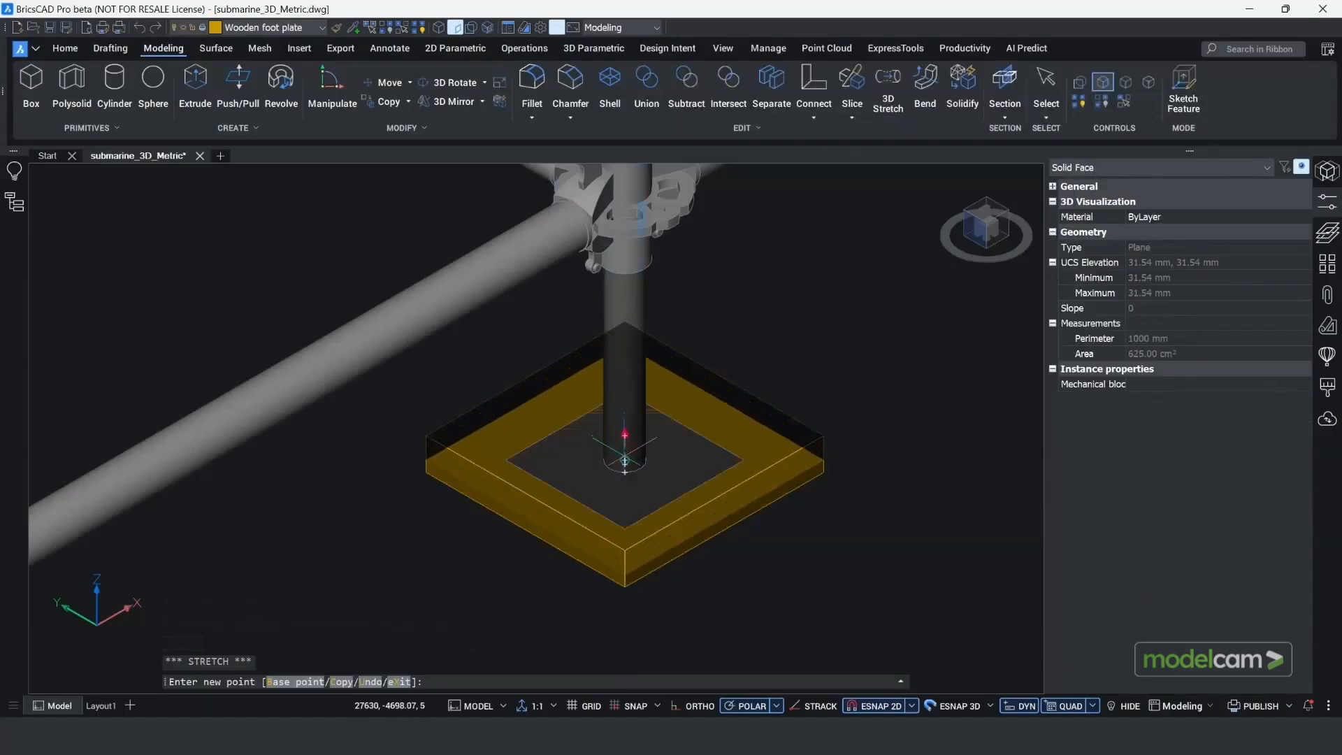
left_click(625, 462)
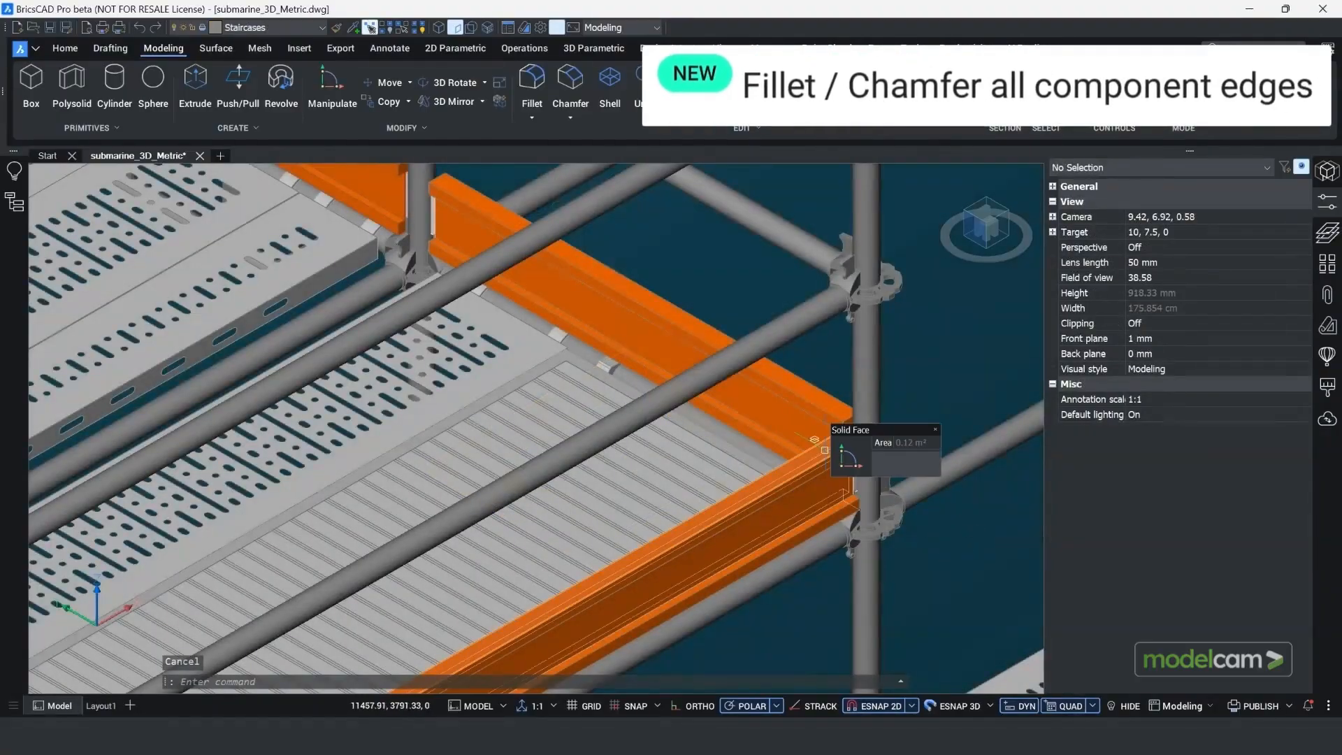
Step: Switch off face selection and isolate the upper orange toe board beside the scaffold deck
left_click(370, 27)
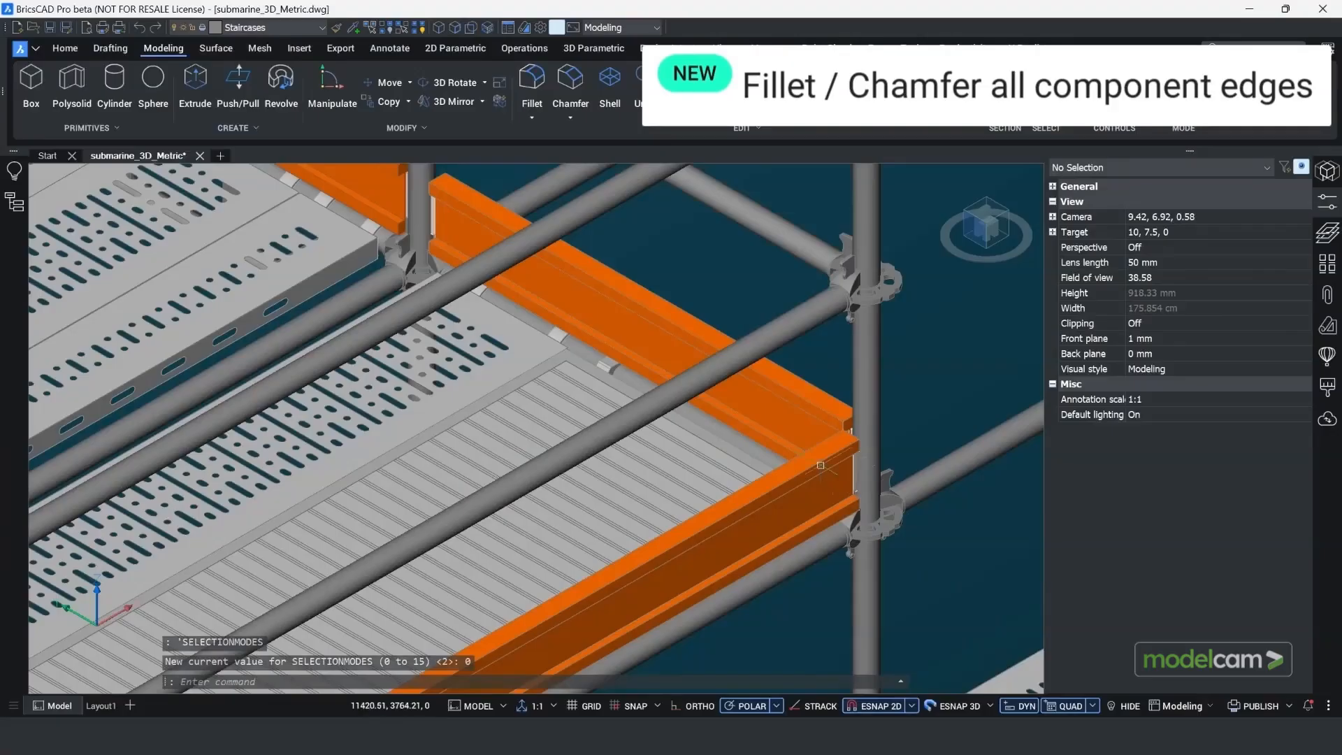
left_click(796, 431)
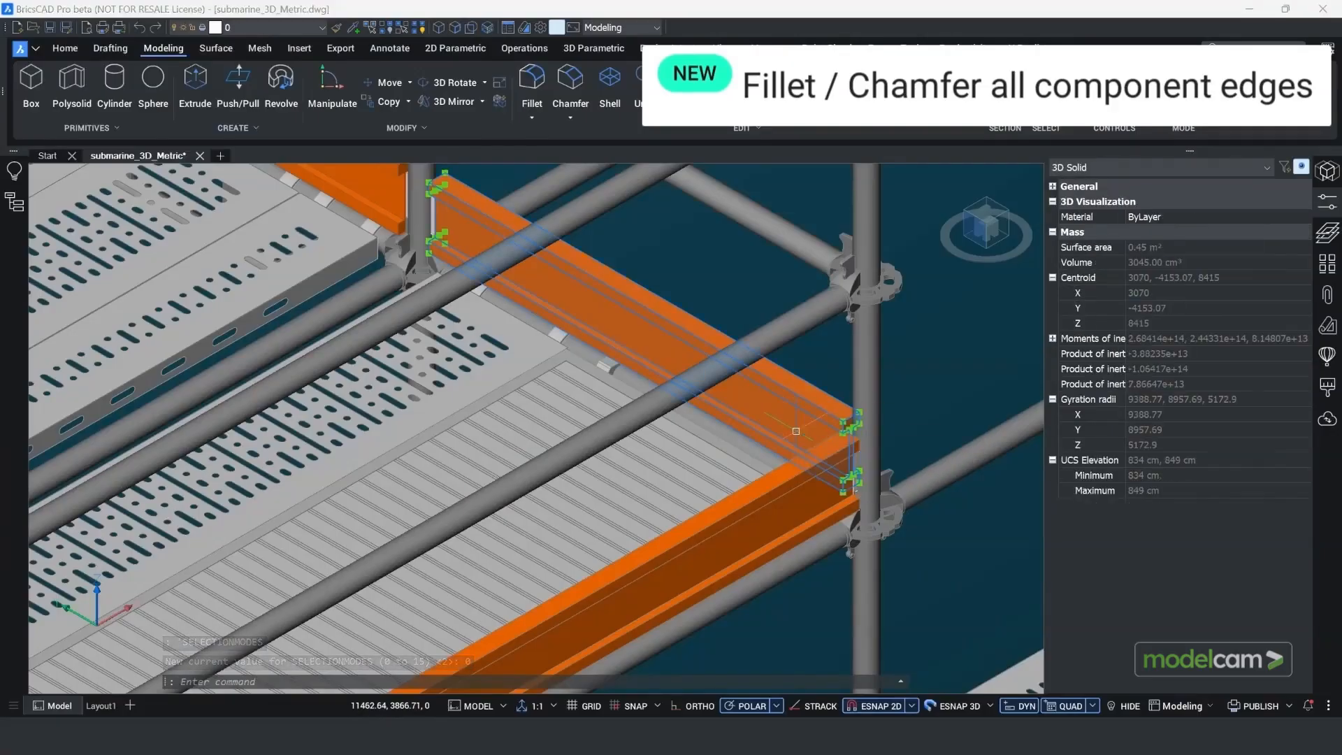
right_click(795, 432)
mouse_move(848, 537)
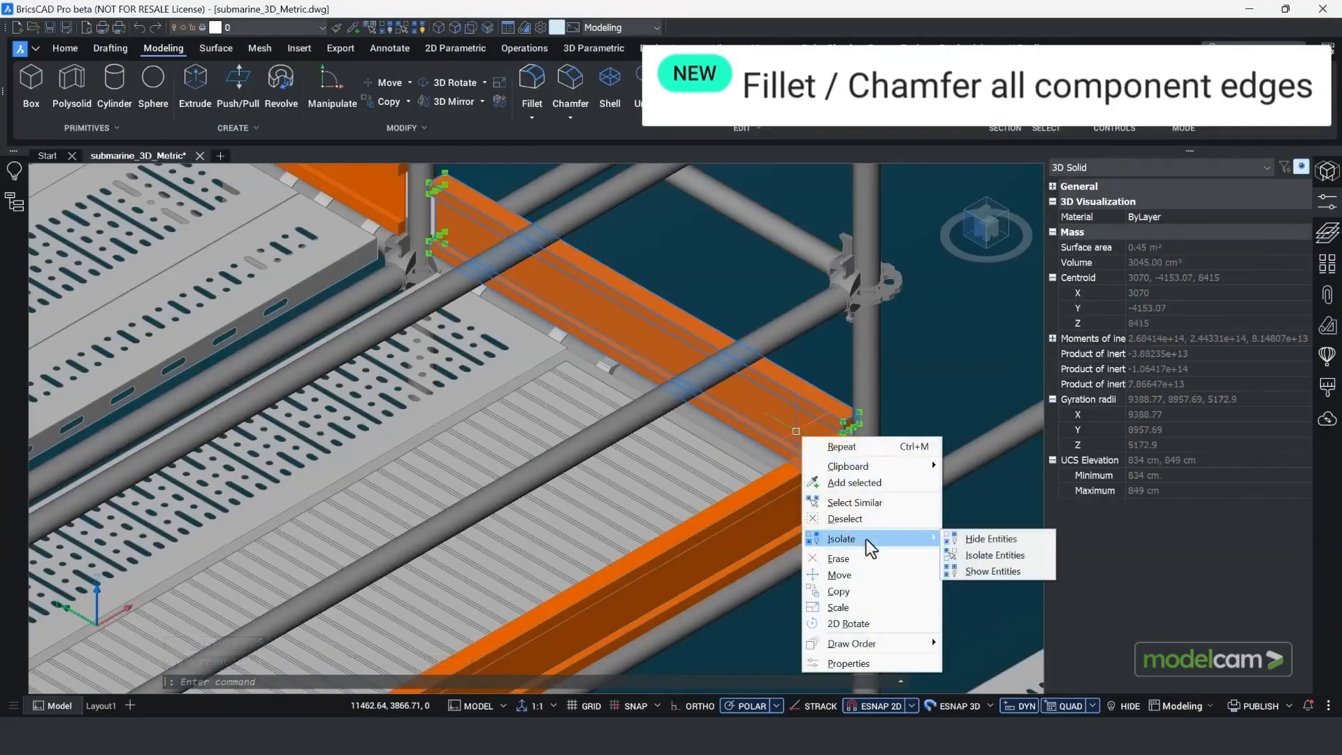
left_click(984, 552)
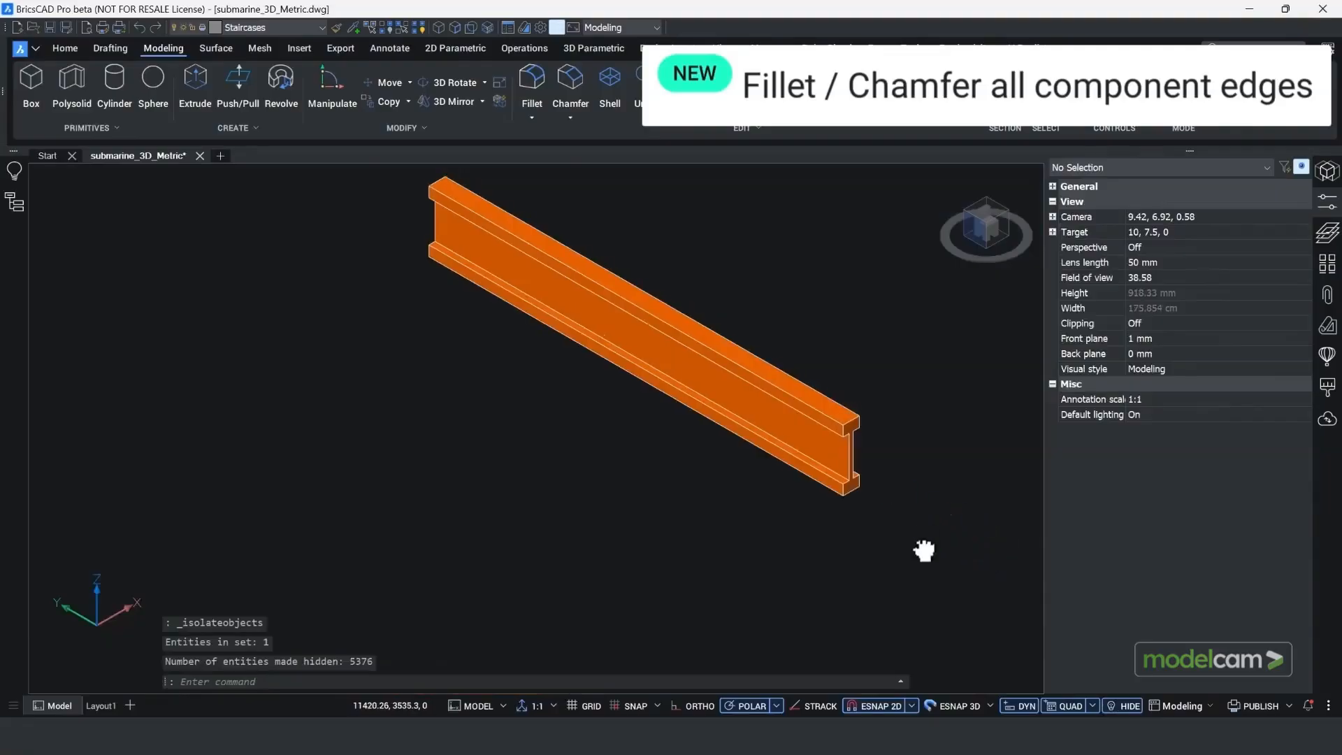
Step: Fillet all edges of the isolated orange toe board at once with FILLET's Solid option and a radius of 0.5
middle_click_drag(922, 548, 921, 604)
left_click(738, 678)
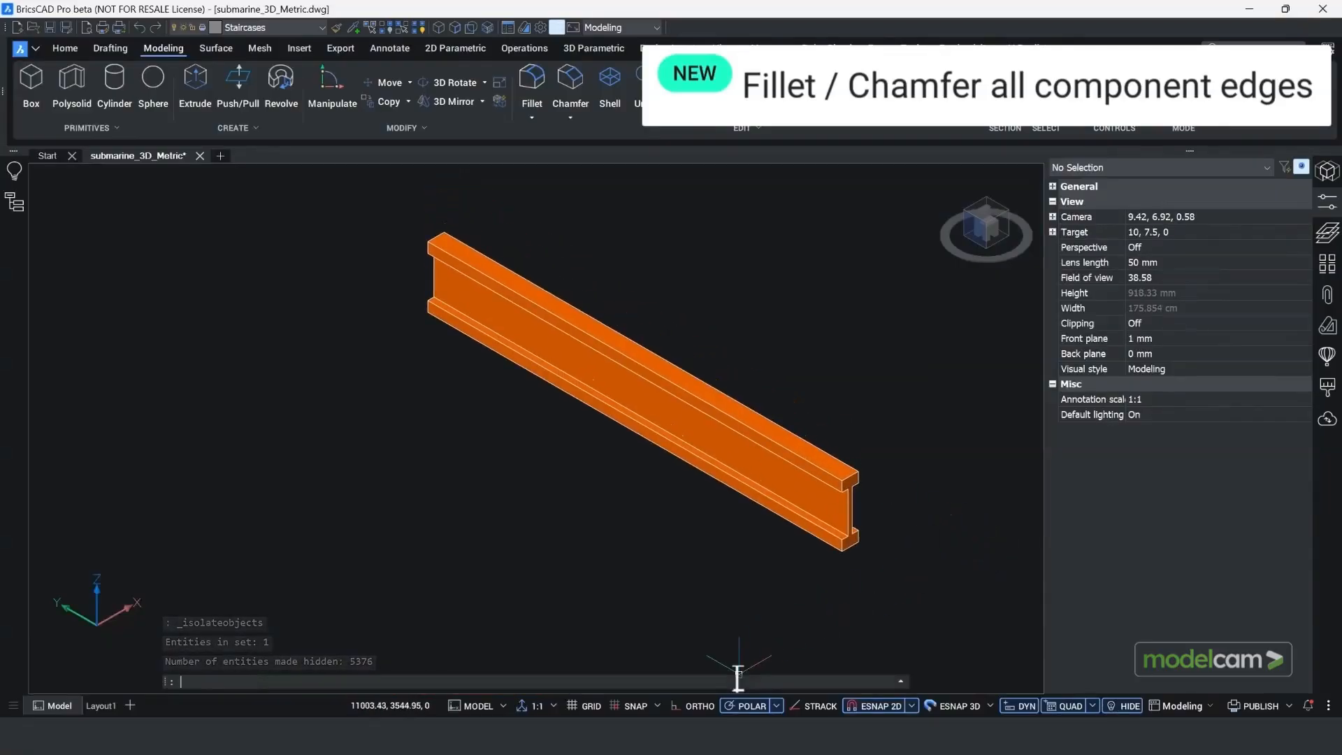
type("FILLET")
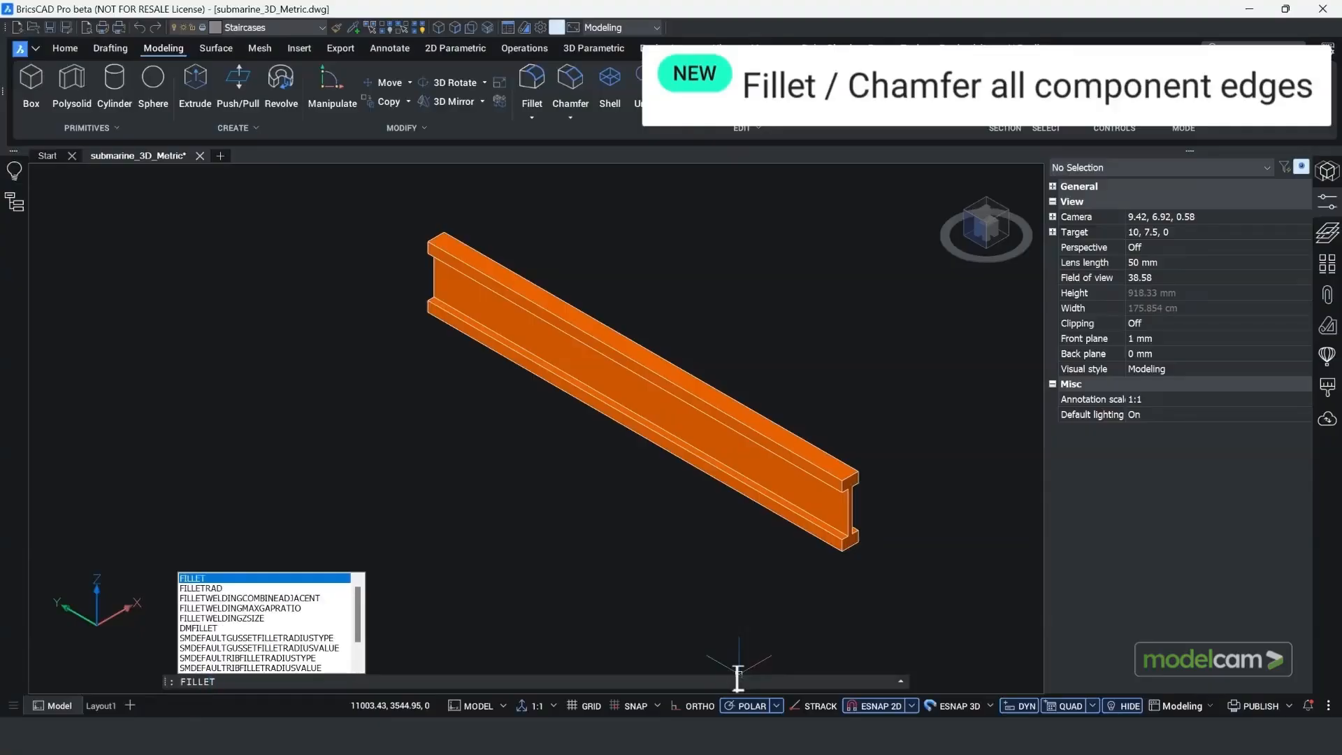
key("Return")
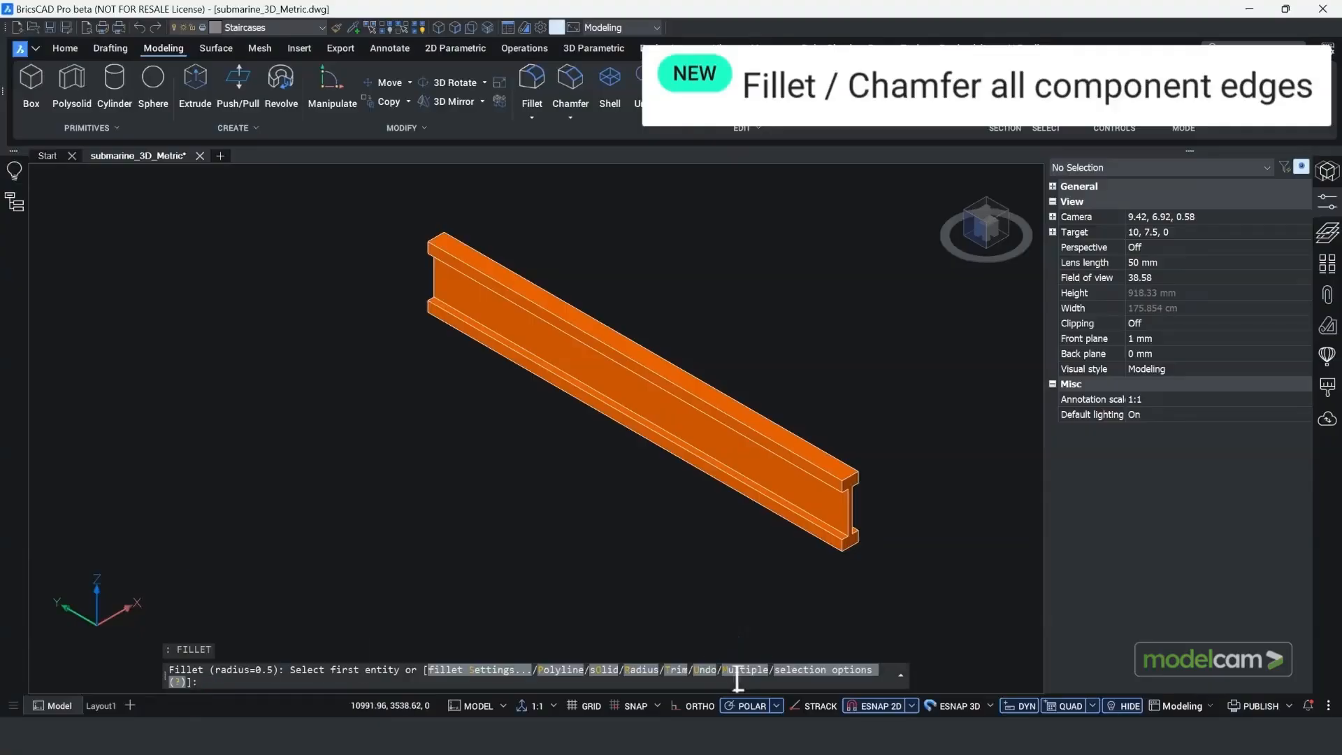
left_click(605, 670)
left_click(785, 485)
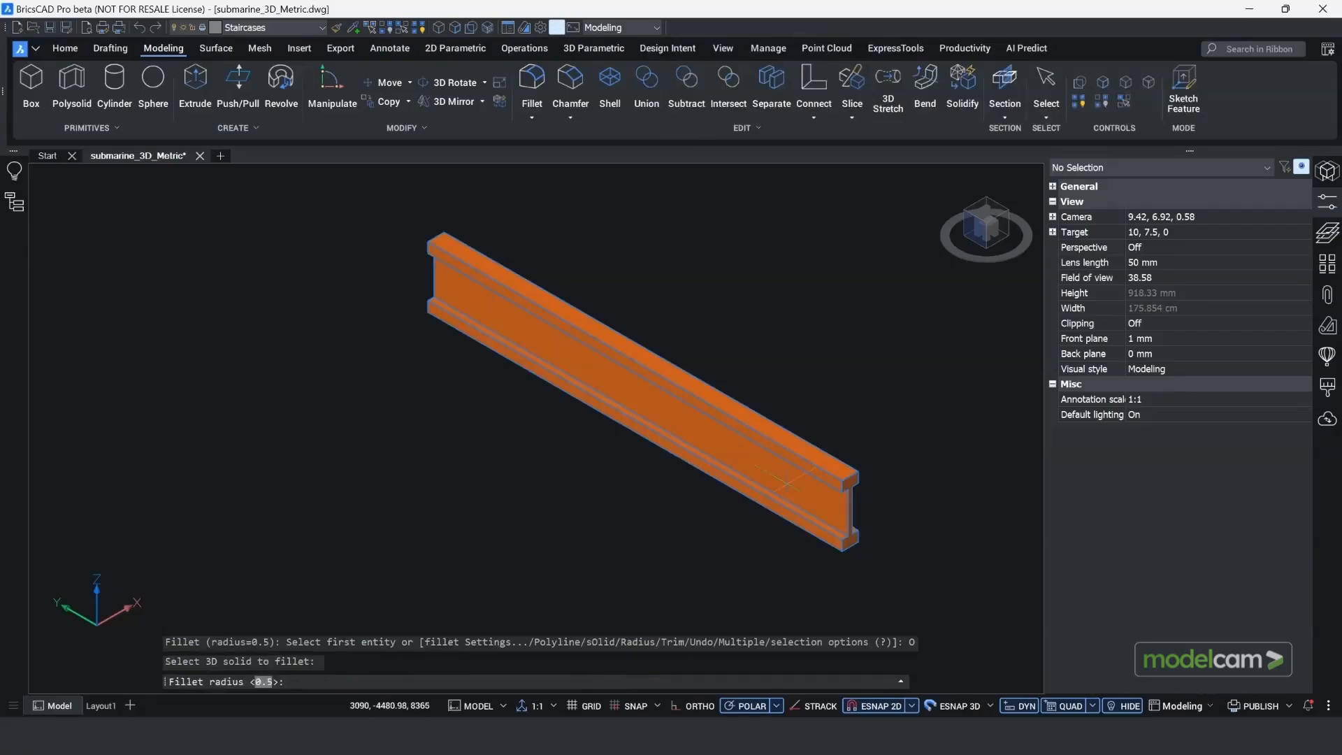
key("Return")
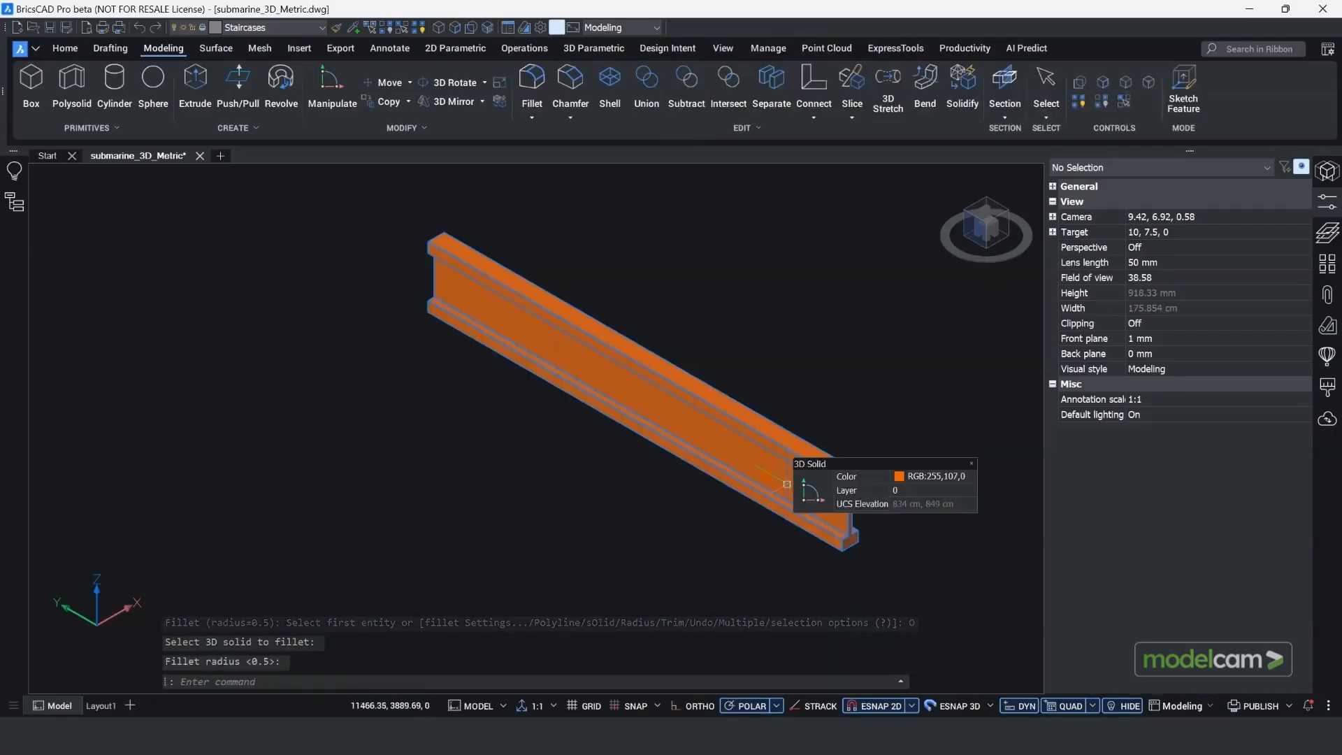
scroll(847, 548, "up", 5)
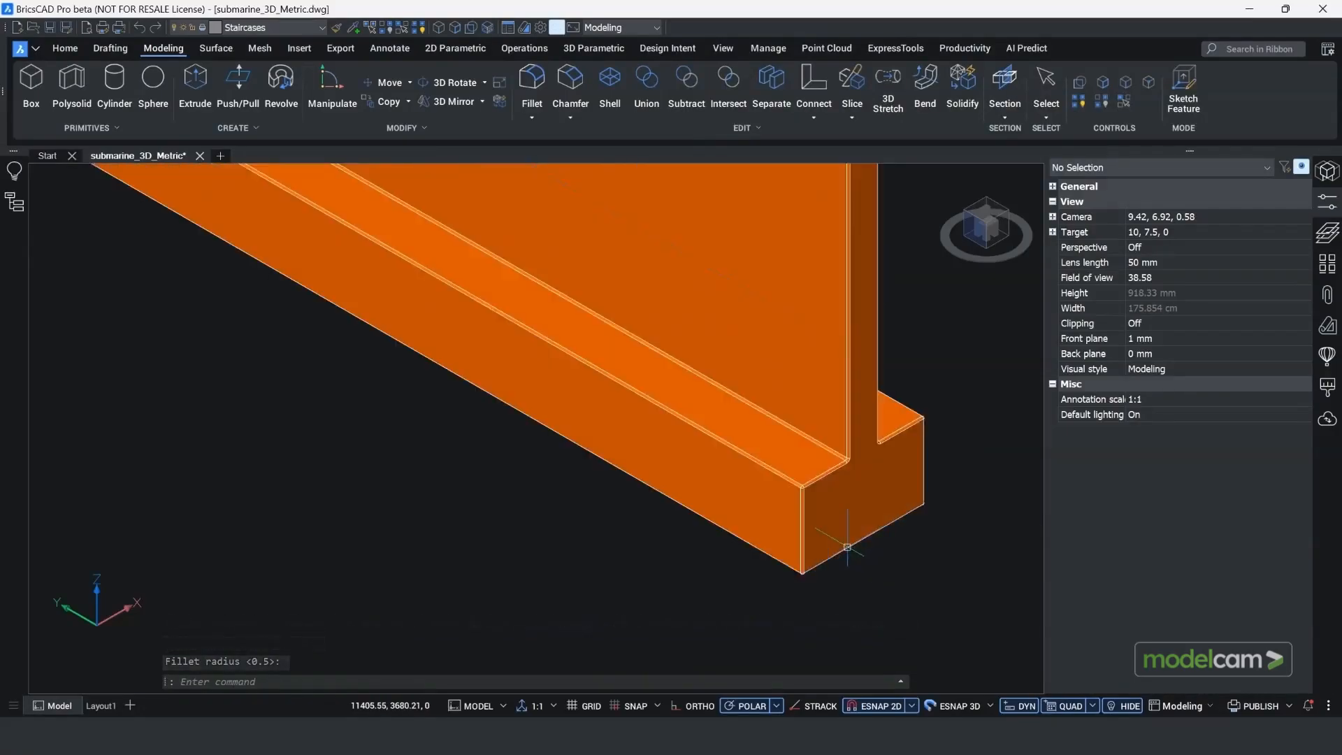
scroll(847, 547, "up", 3)
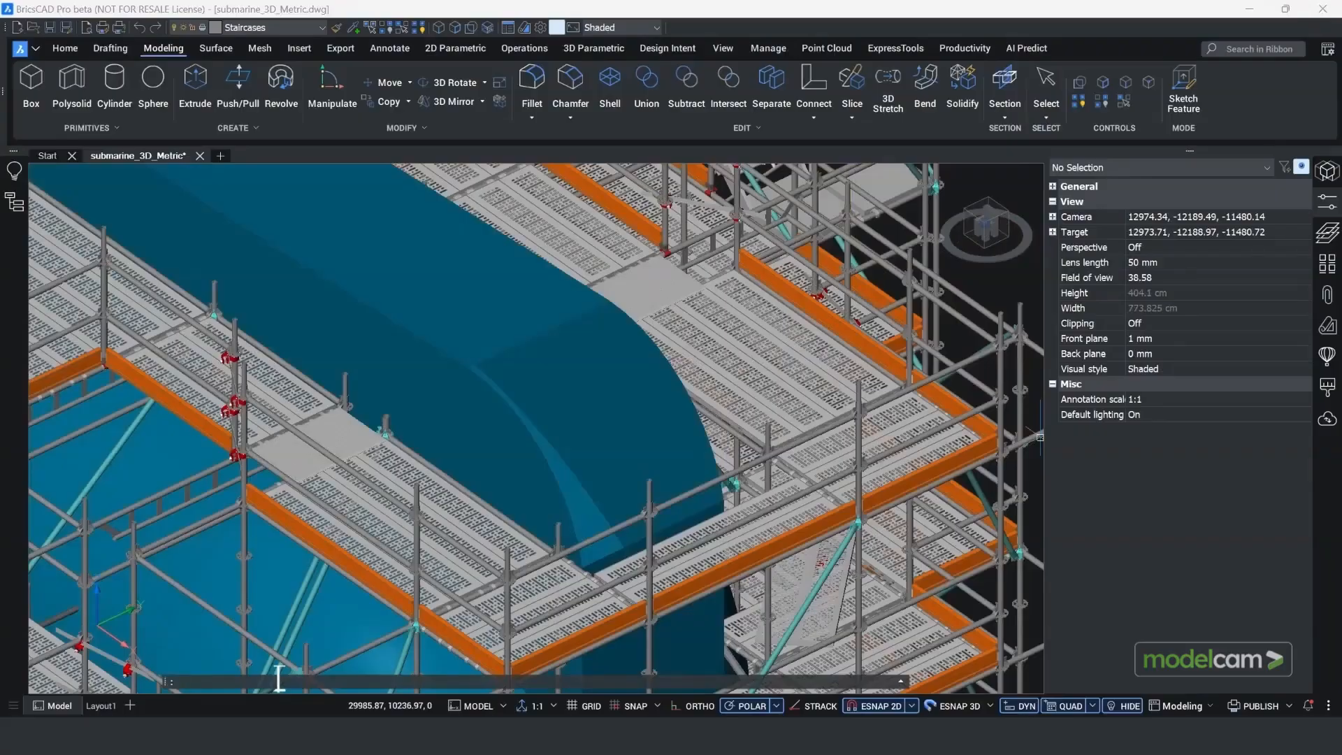
Step: Generate a SURFPATCH surface using the Edges option from the four edges around the opening in the curved blue hull
key("Return")
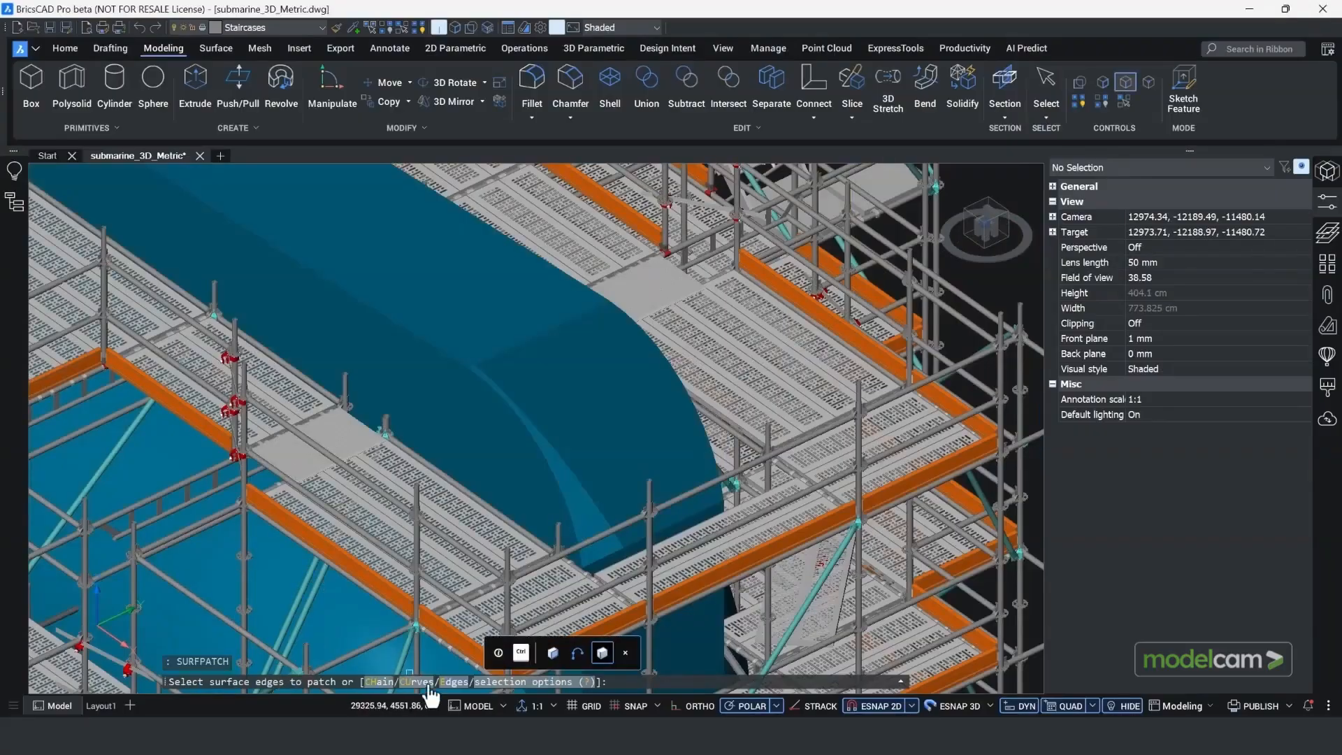
left_click(449, 682)
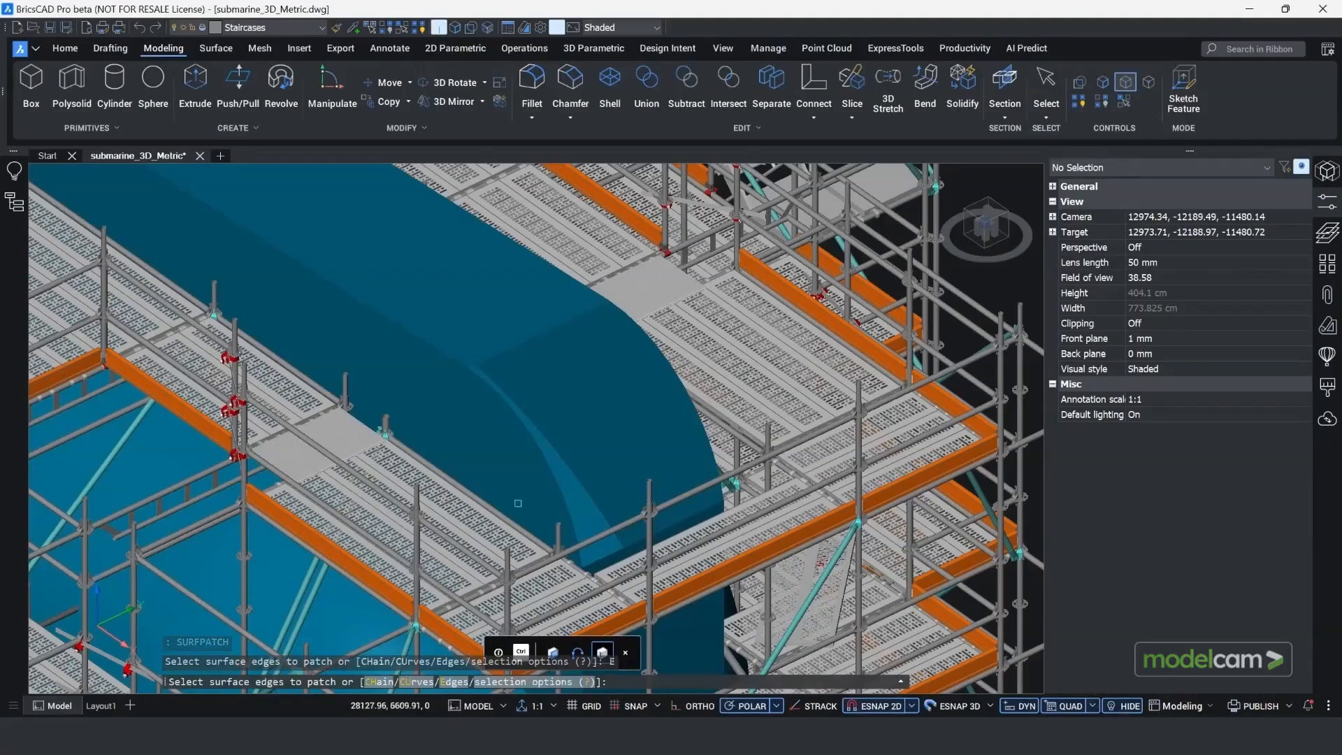
left_click(559, 494)
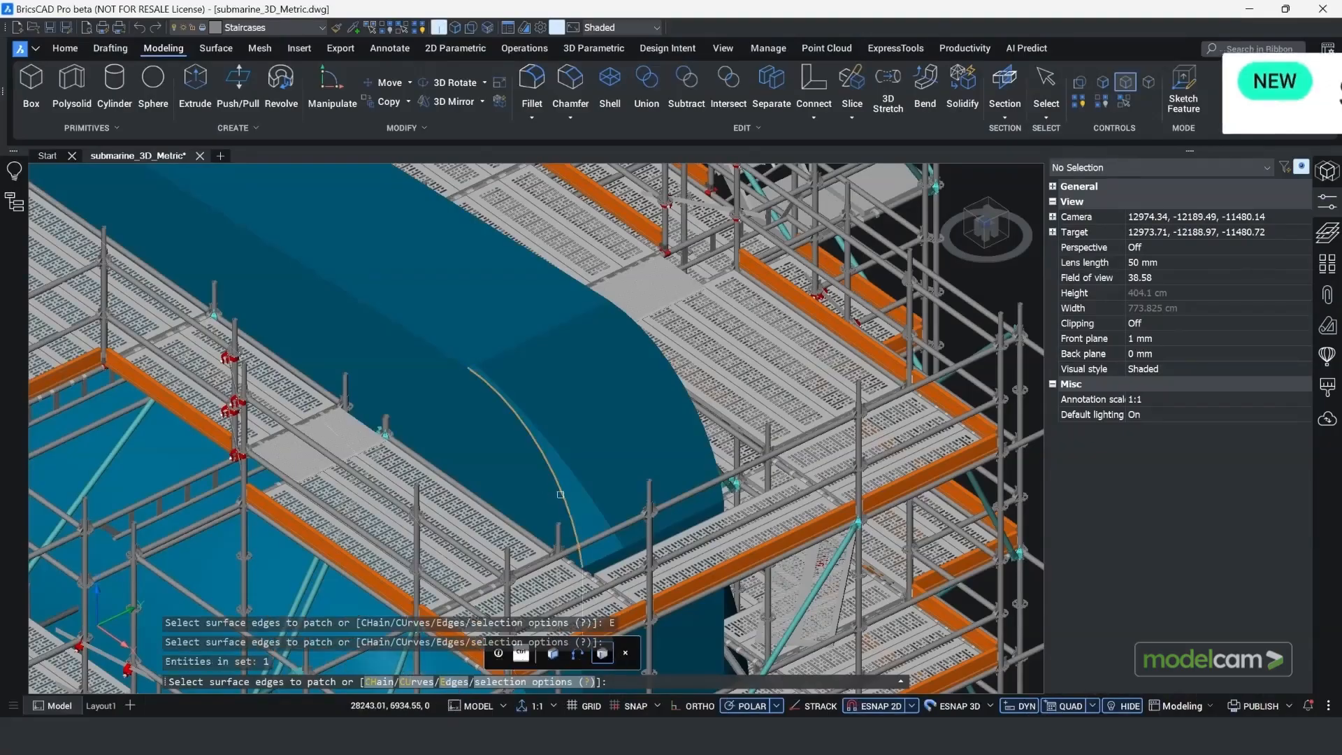
left_click(530, 341)
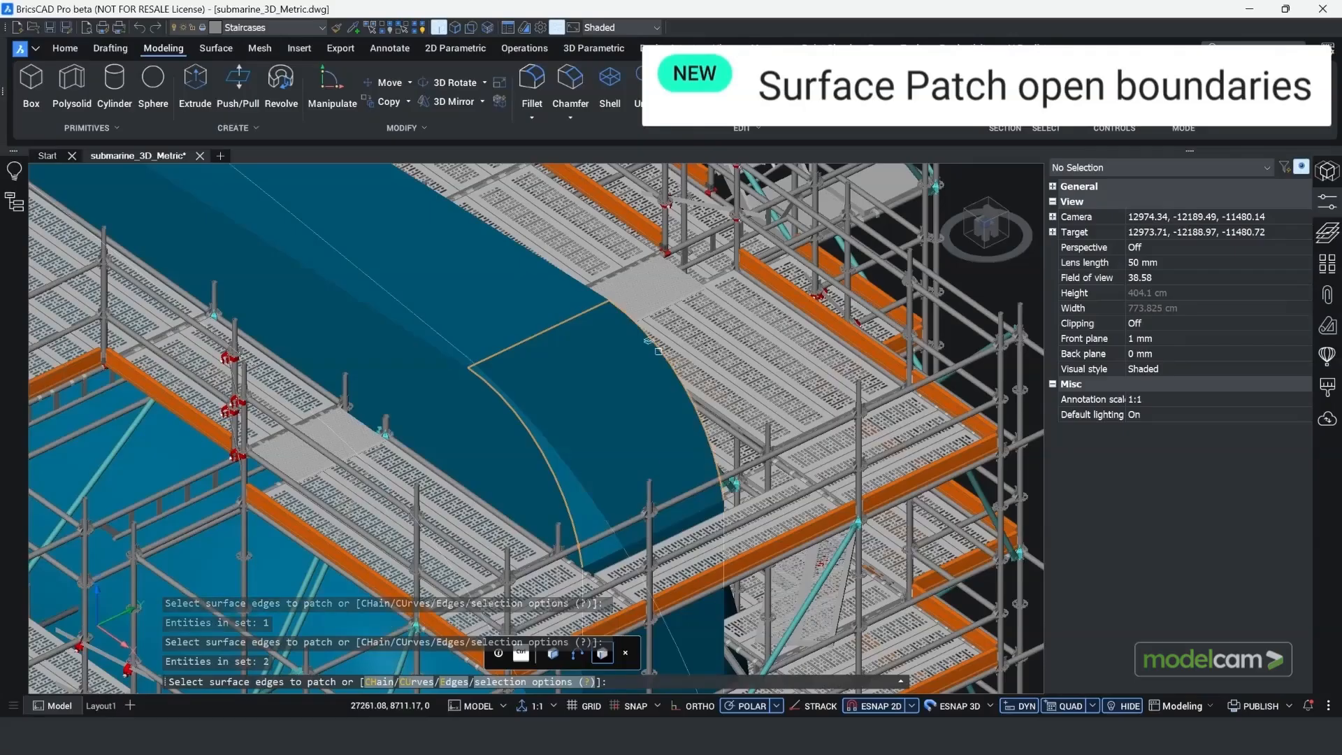
left_click(678, 521)
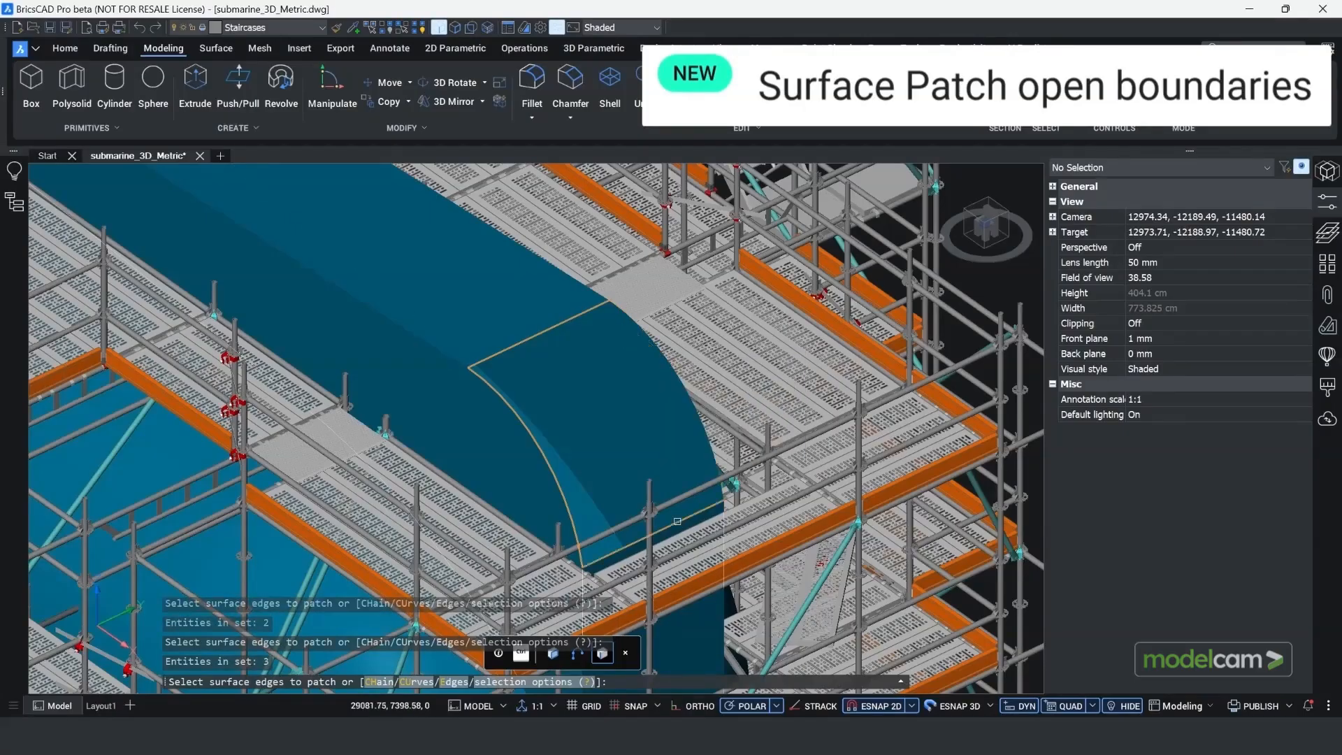
left_click(708, 445)
key("Return")
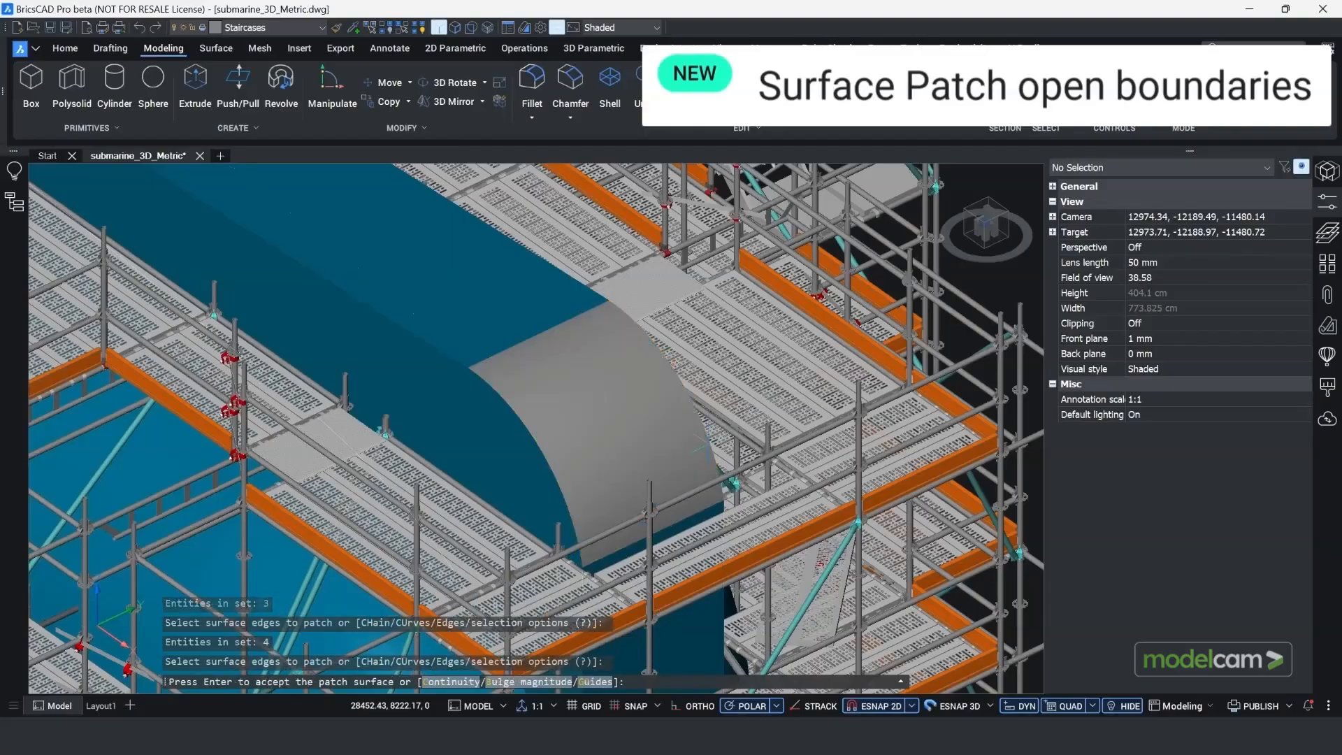